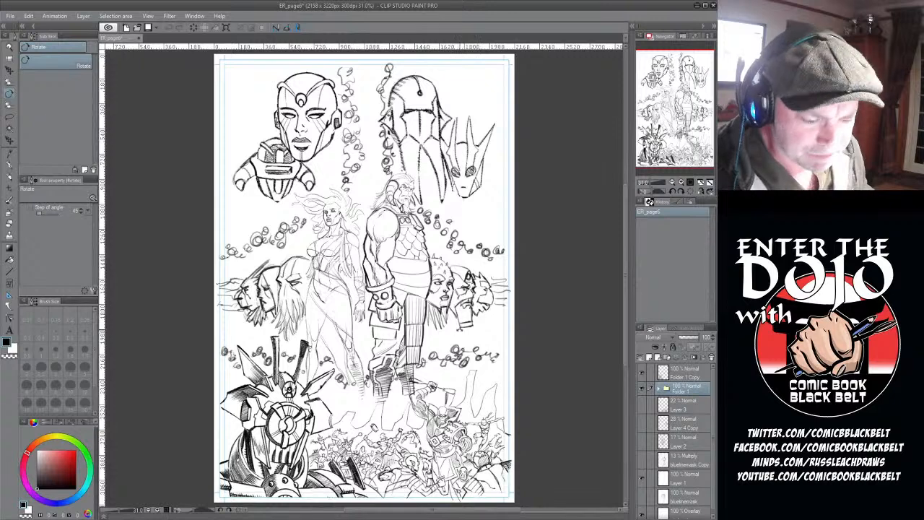
# - Tint the Folder 1 sketch with the blue layer color and lower the folder's opacity to 24%
pyautogui.click(643, 373)
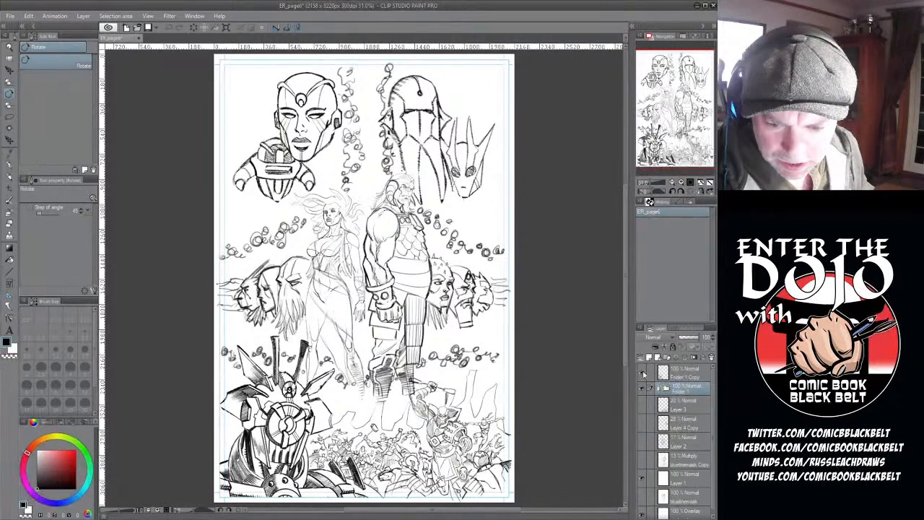
pyautogui.click(642, 374)
pyautogui.click(643, 374)
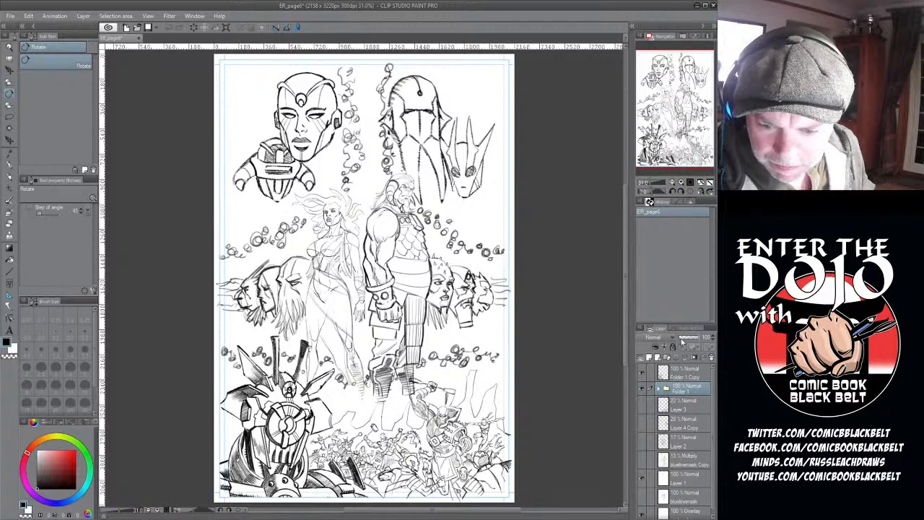
pyautogui.click(677, 202)
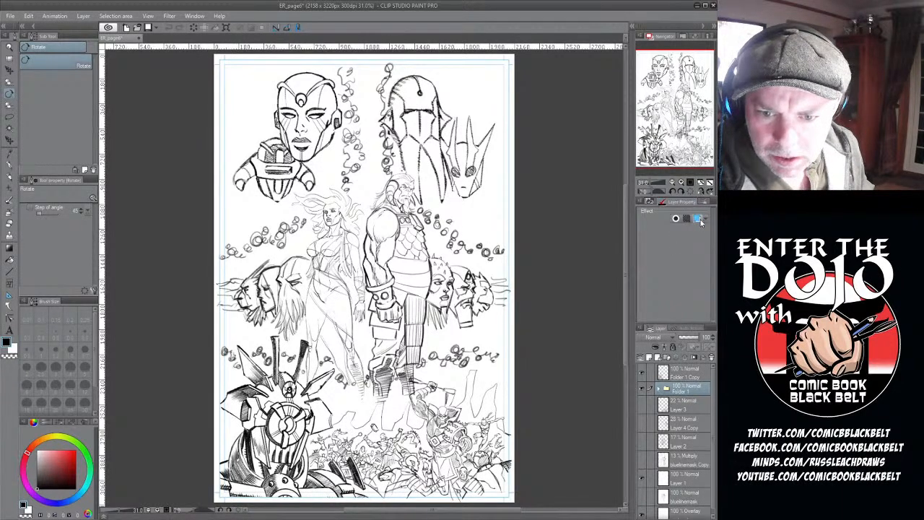
pyautogui.click(698, 218)
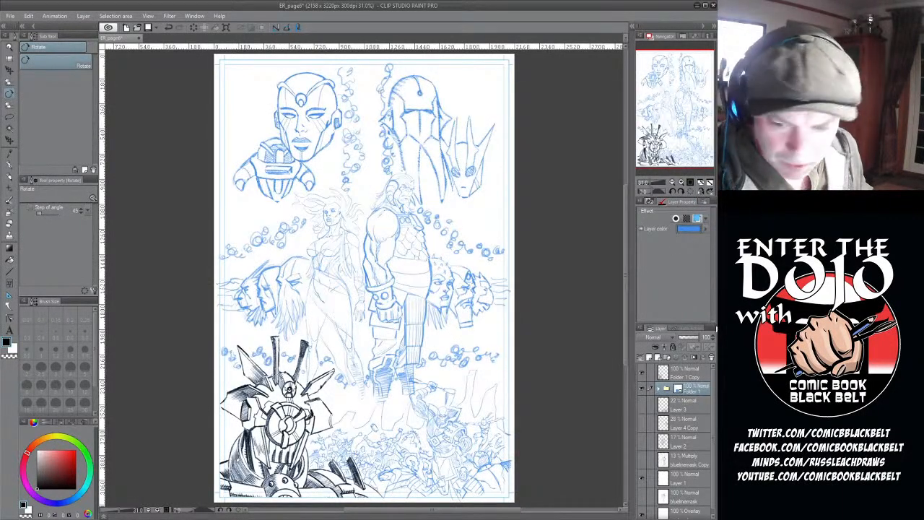
pyautogui.click(688, 340)
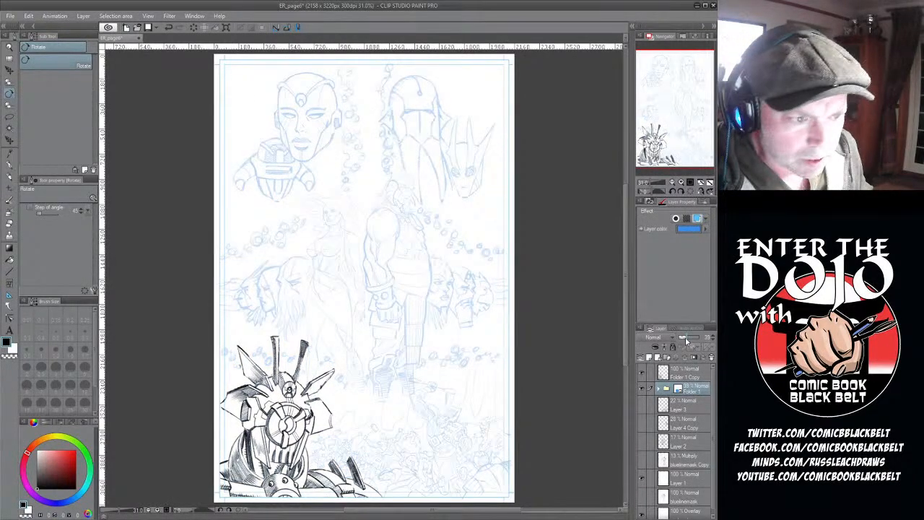
pyautogui.click(685, 340)
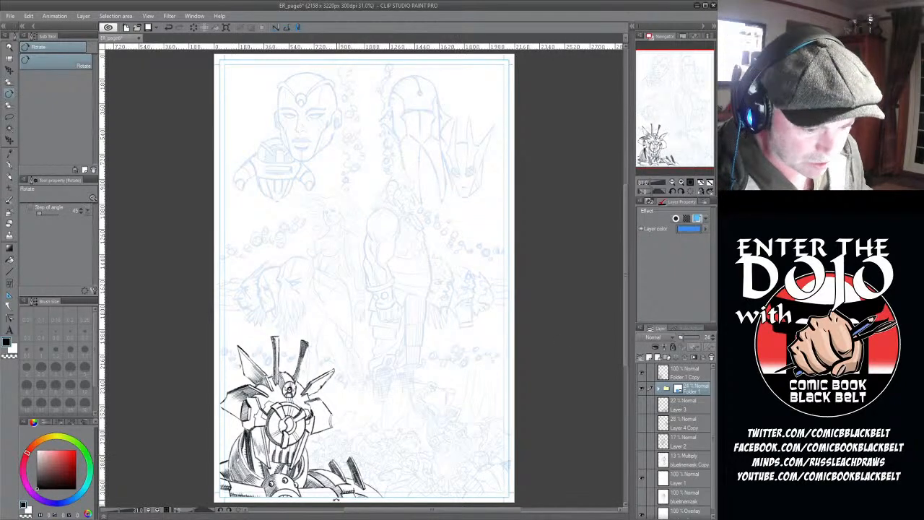
# - On the Folder 1 Copy layer, draw the standing man's brow and eyes with the Rough pencil at size 0.7
pyautogui.moveTo(361, 512); pyautogui.dragTo(366, 513)
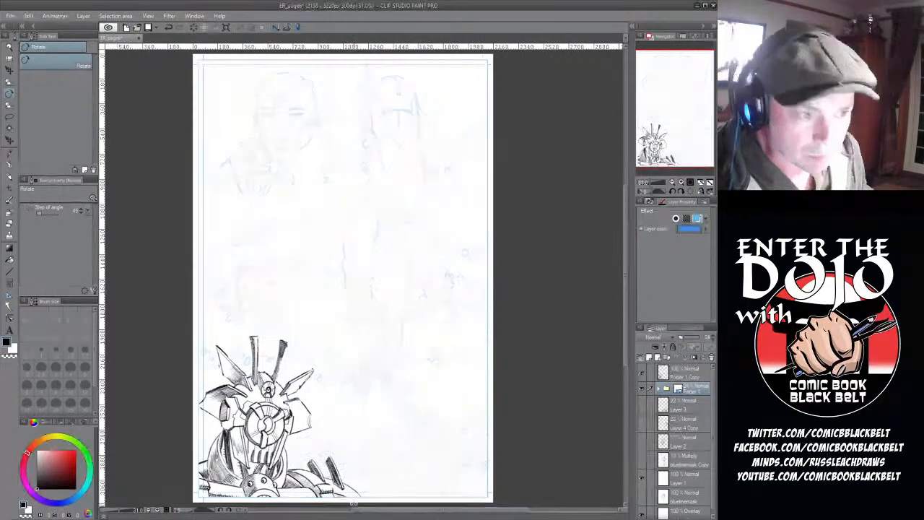
pyautogui.click(678, 372)
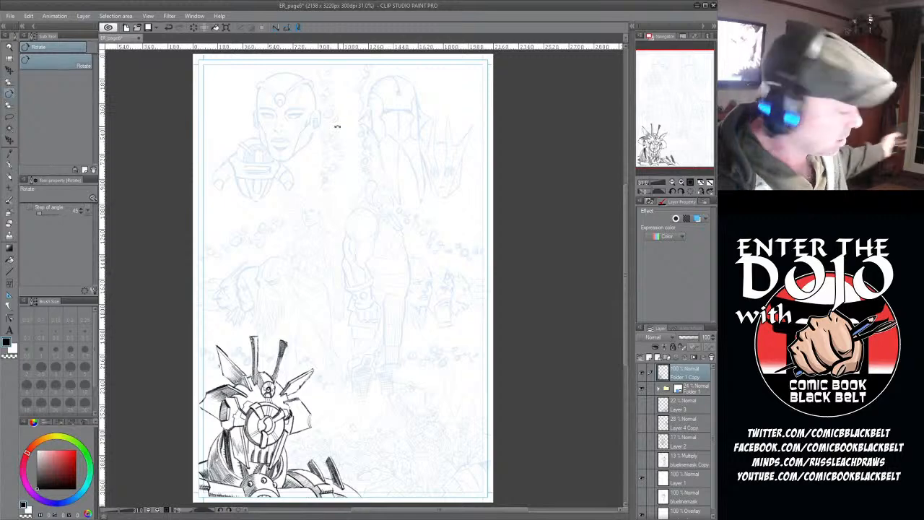
pyautogui.scroll(4, 304, 106)
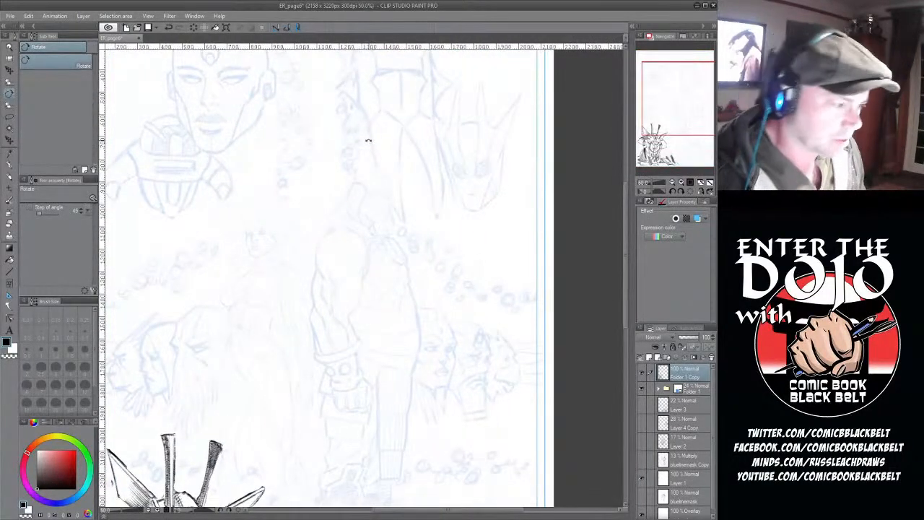
pyautogui.click(11, 178)
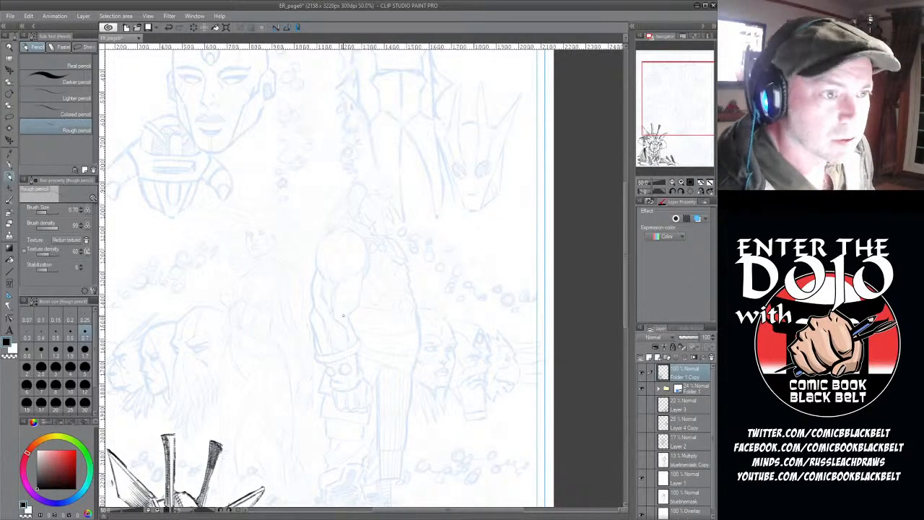
pyautogui.scroll(2, 331, 300)
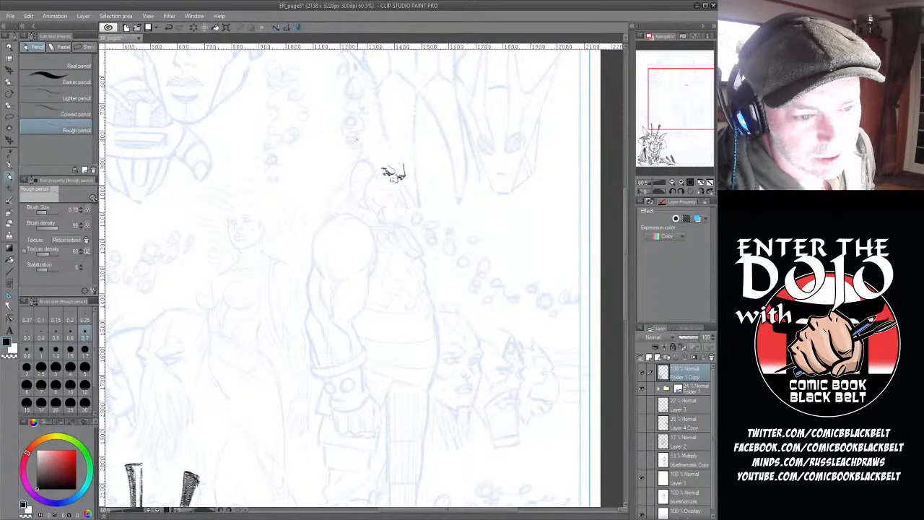
pyautogui.scroll(2, 358, 139)
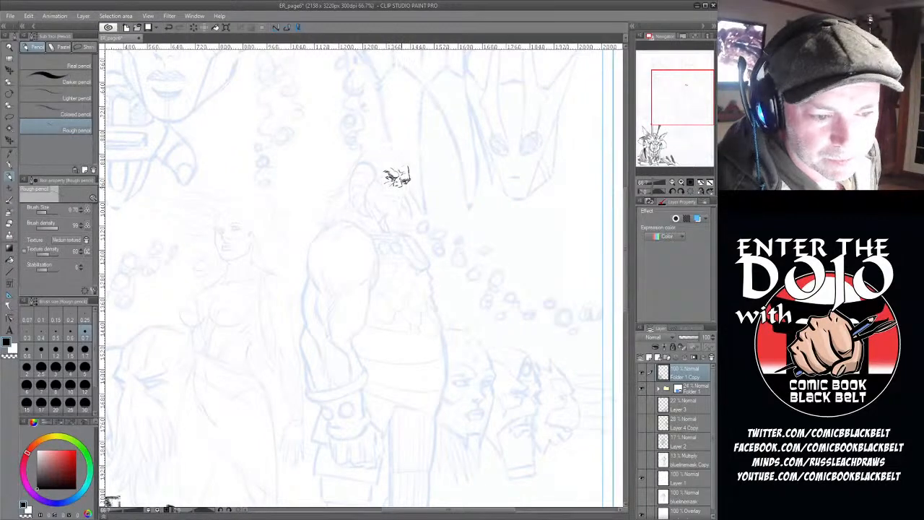
pyautogui.moveTo(396, 185); pyautogui.dragTo(400, 186)
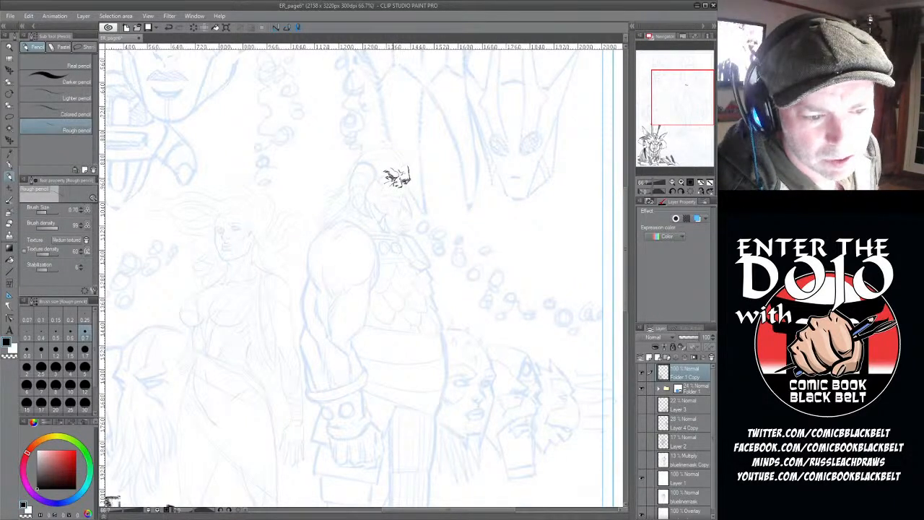
# - Touch up the eye area with the hard eraser, and pencil the man's cheek, face contour, nose and mouth
pyautogui.click(11, 224)
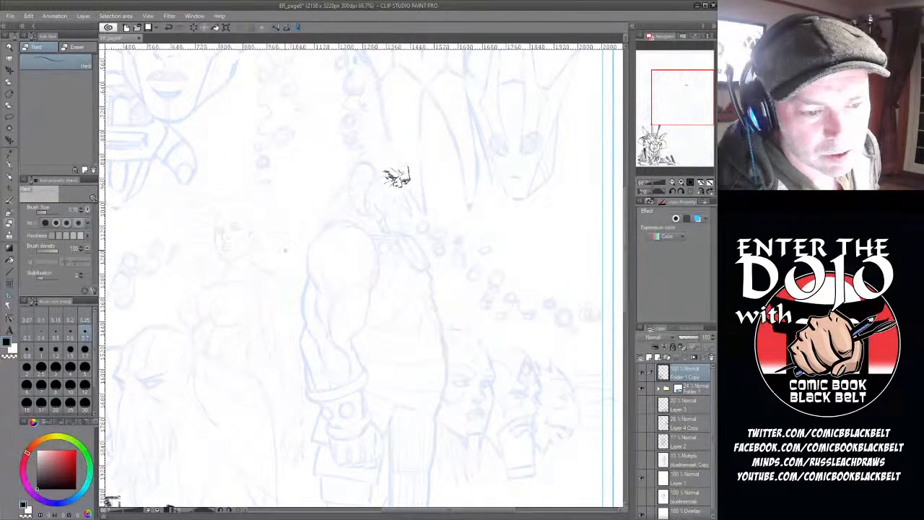
pyautogui.press('p')
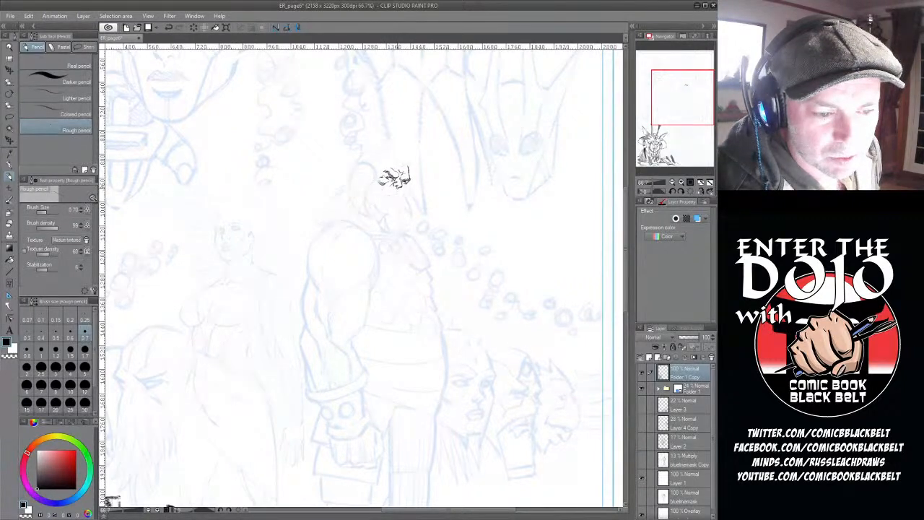
pyautogui.moveTo(381, 187); pyautogui.dragTo(386, 204)
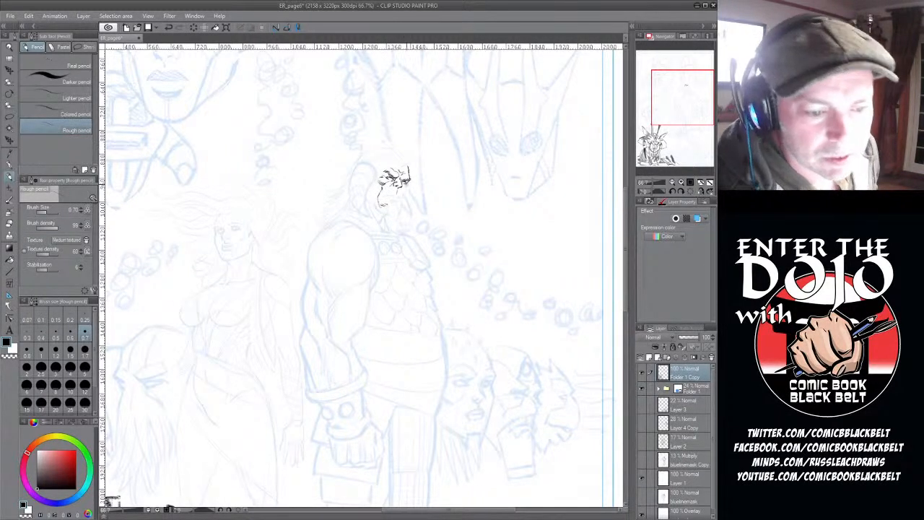
pyautogui.moveTo(409, 181); pyautogui.dragTo(408, 189)
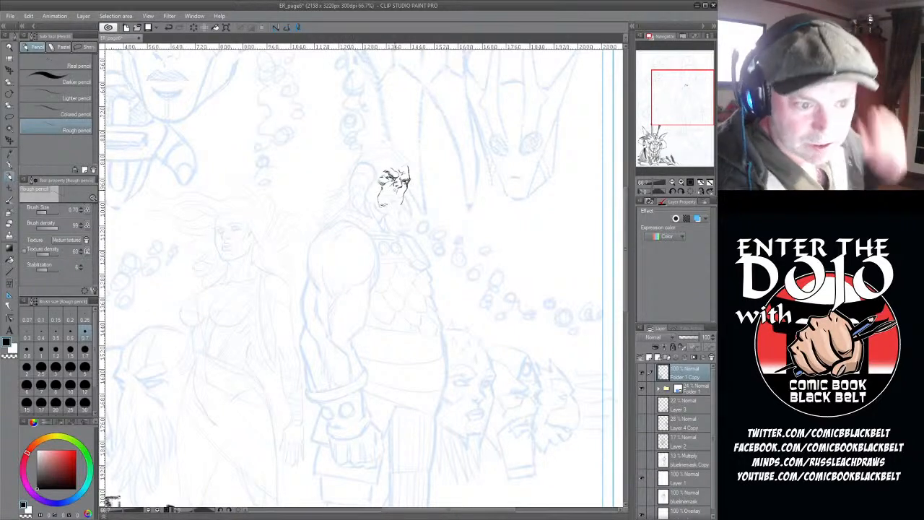
pyautogui.moveTo(385, 195); pyautogui.dragTo(394, 193)
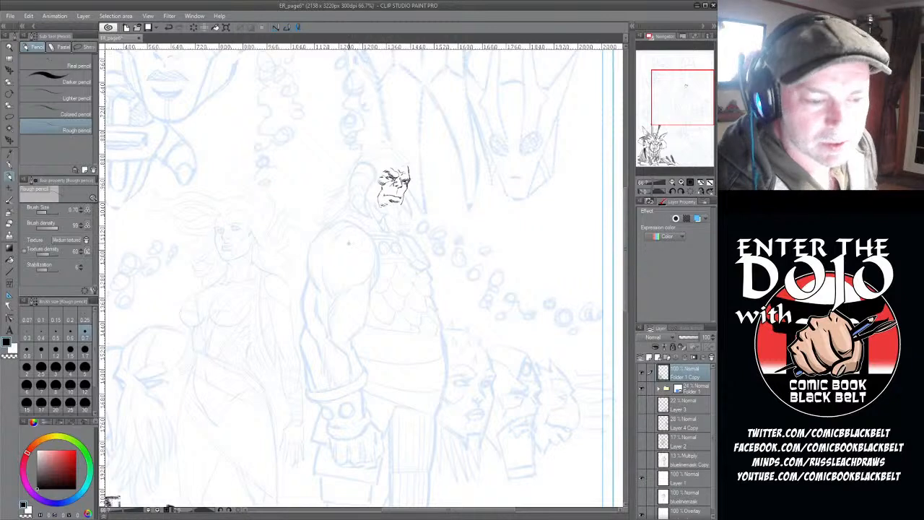
# - Clean up the lower face with the hard eraser and redraw the man's chin and jaw with short Rough pencil strokes
pyautogui.press('e')
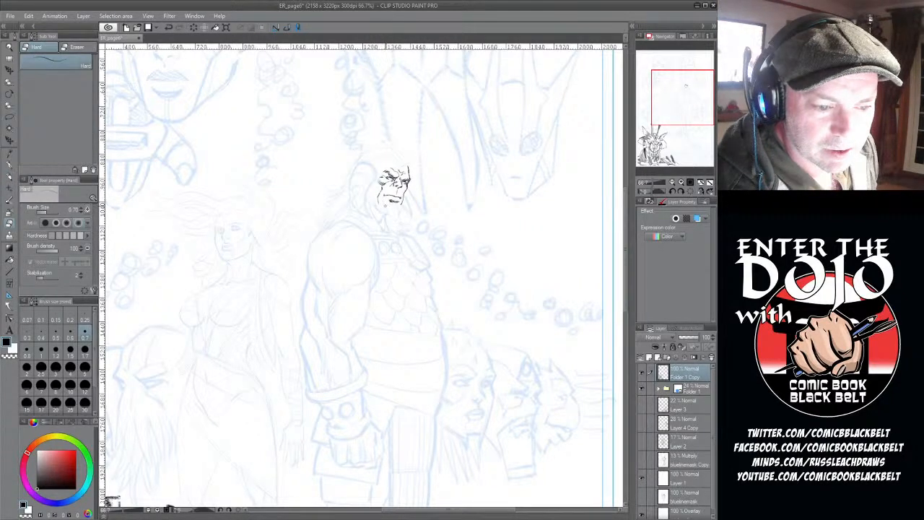
pyautogui.press('p')
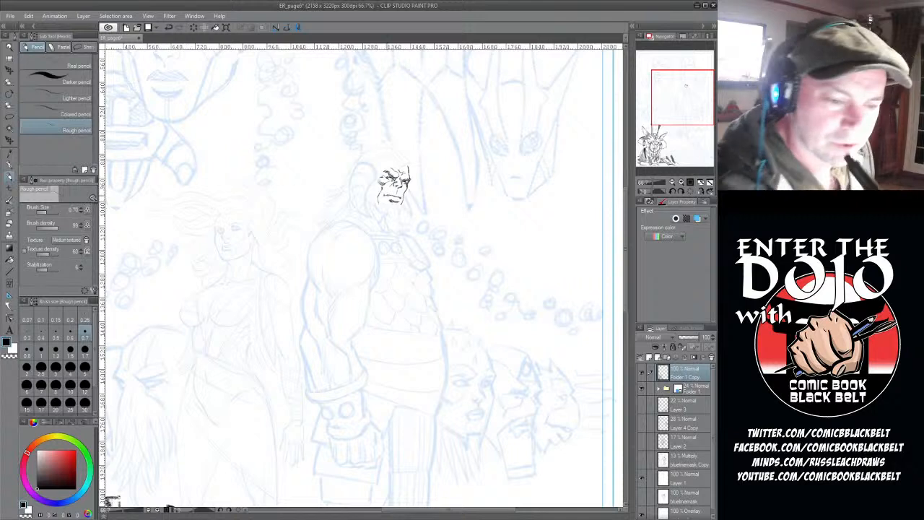
pyautogui.moveTo(380, 203); pyautogui.dragTo(384, 208)
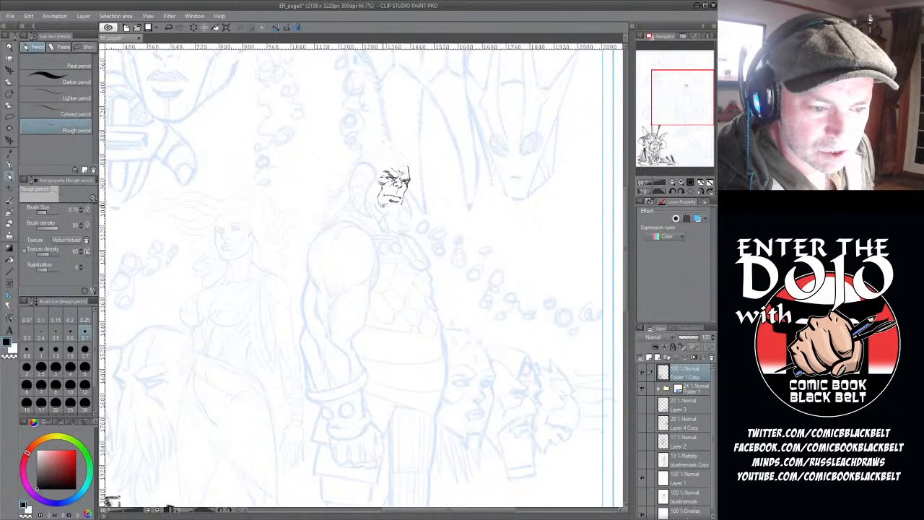
pyautogui.moveTo(389, 202); pyautogui.dragTo(382, 208)
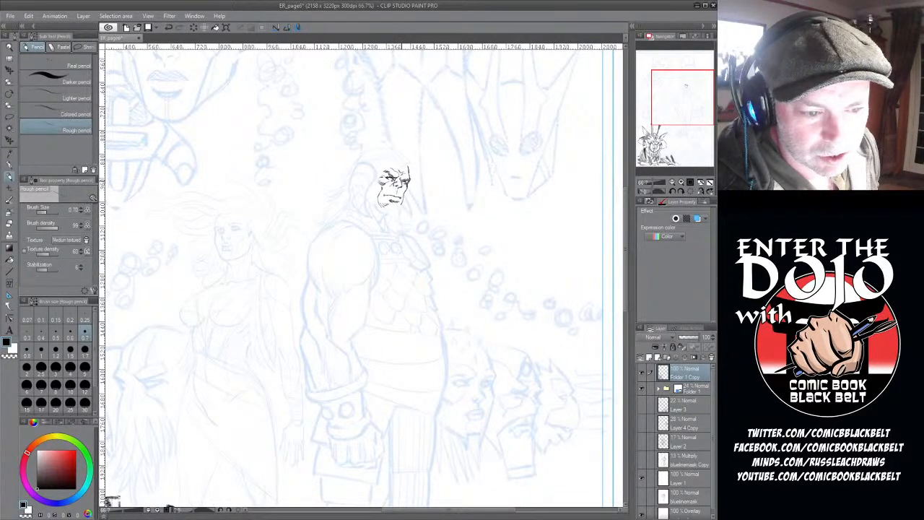
# - Touch up the face with the hard eraser and pencil the man's forehead and hairline
pyautogui.press('e')
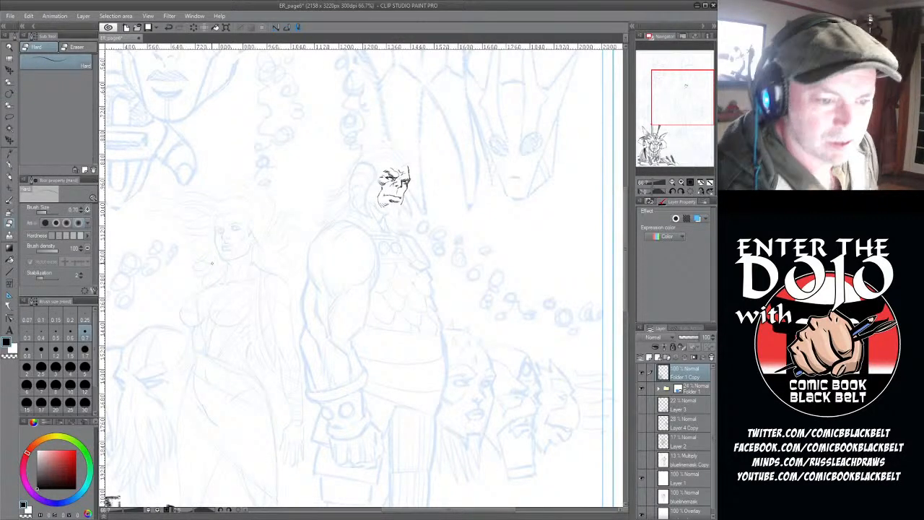
pyautogui.click(10, 176)
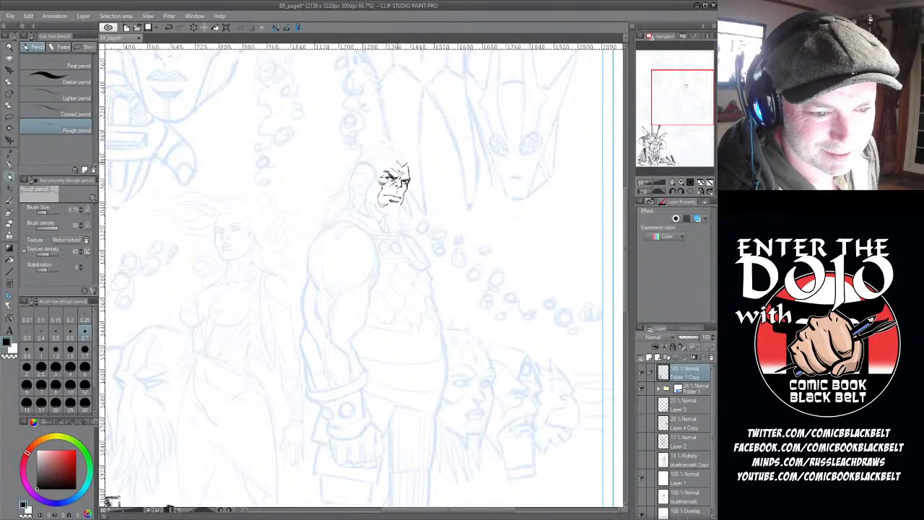
pyautogui.moveTo(386, 167)
pyautogui.mouseDown()
pyautogui.moveTo(418, 165)
pyautogui.moveTo(392, 154)
pyautogui.moveTo(356, 165)
pyautogui.moveTo(370, 162)
pyautogui.mouseUp()
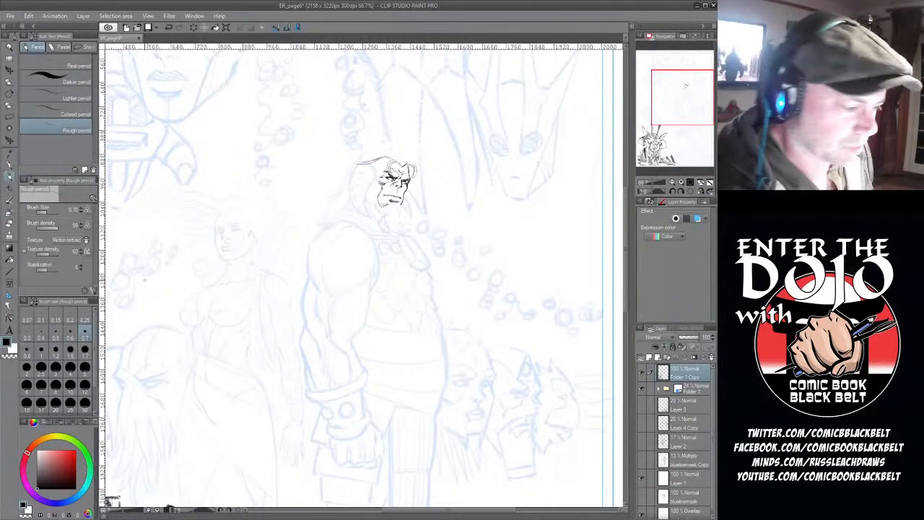
# - Set the Rough pencil size to 1.2 and draw the man's dark swept-back hair across the top of the head
pyautogui.click(56, 350)
pyautogui.moveTo(384, 154); pyautogui.dragTo(406, 165)
pyautogui.moveTo(402, 158); pyautogui.dragTo(410, 165)
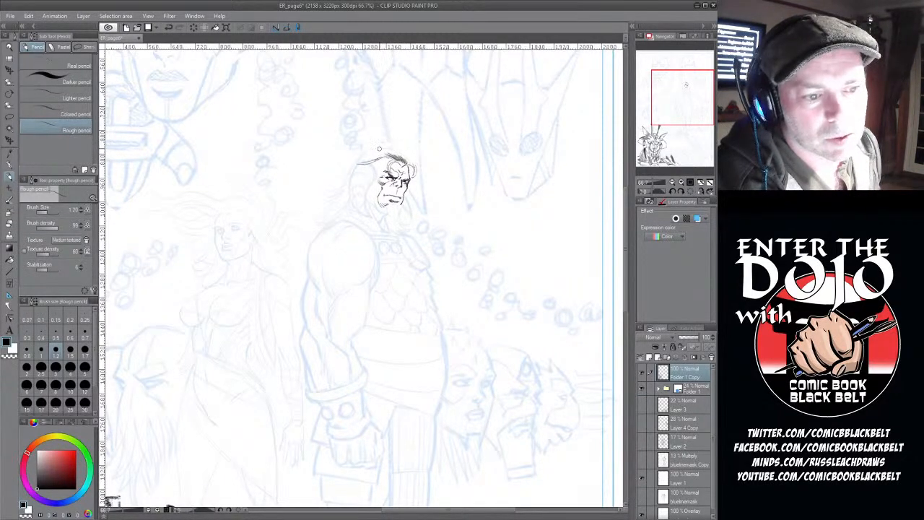
pyautogui.moveTo(382, 150)
pyautogui.mouseDown()
pyautogui.moveTo(352, 165)
pyautogui.moveTo(373, 151)
pyautogui.mouseUp()
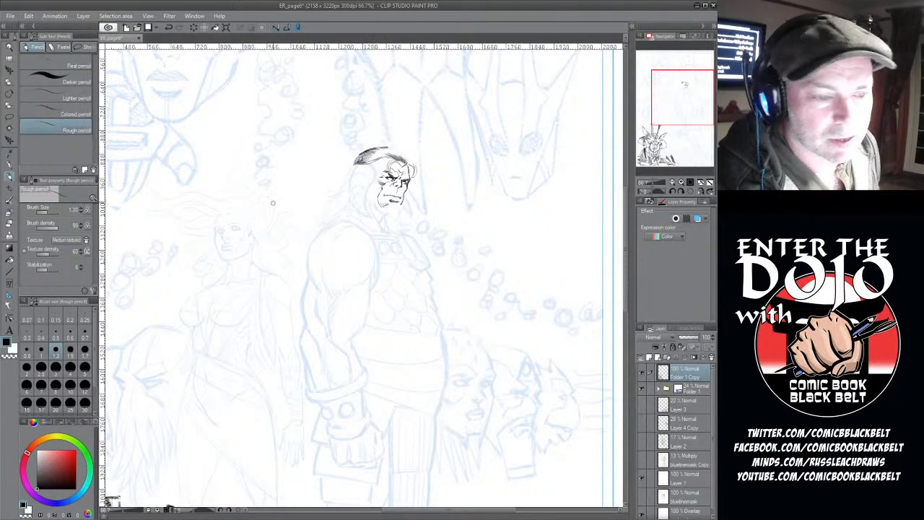
# - Reduce the pencil size to 0.7 and add fine hair strands, forehead creases and the outline at the back of the man's head
pyautogui.click(85, 338)
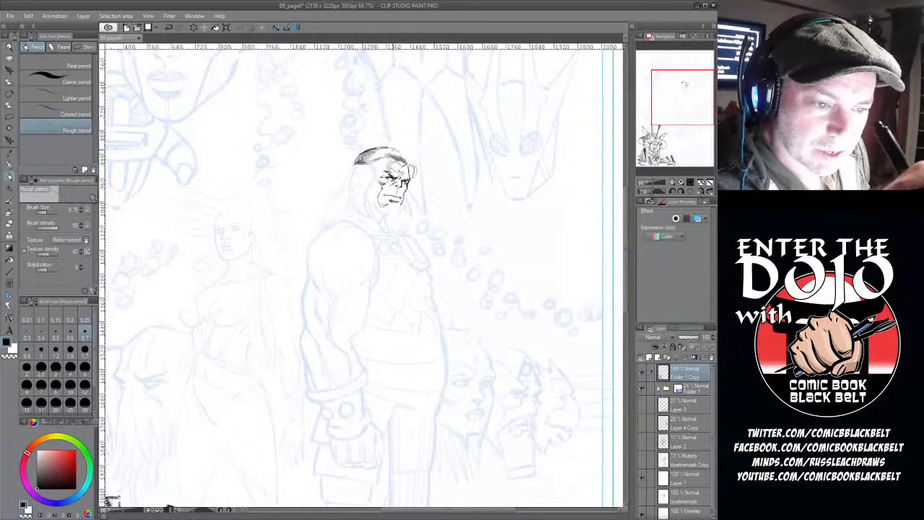
pyautogui.moveTo(398, 151); pyautogui.dragTo(411, 167)
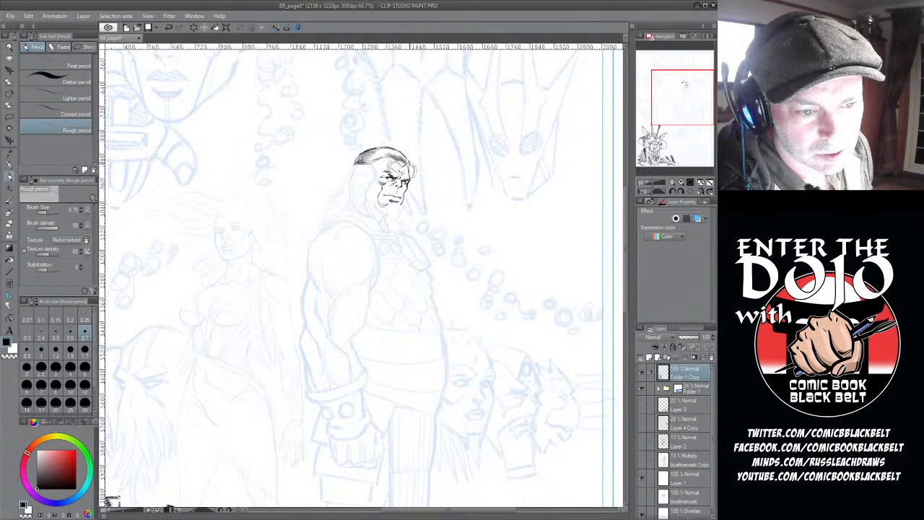
pyautogui.moveTo(377, 160); pyautogui.dragTo(391, 159)
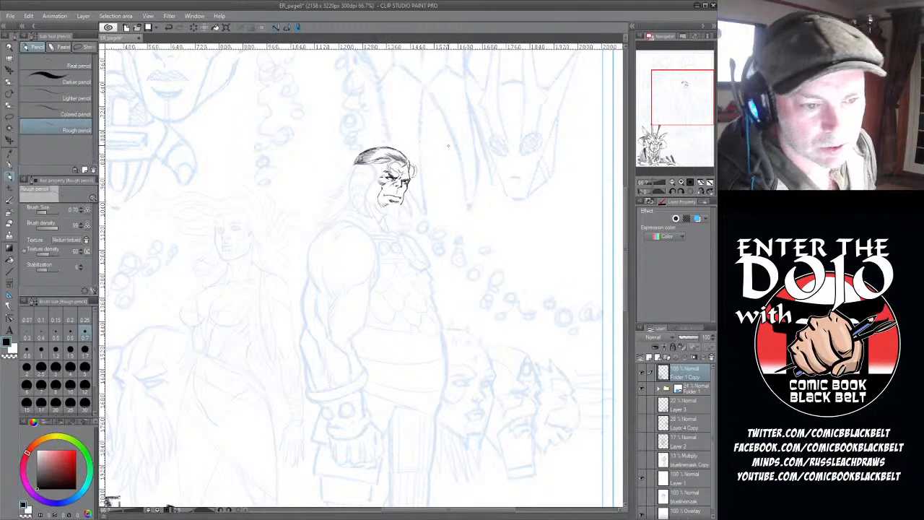
pyautogui.moveTo(401, 166); pyautogui.dragTo(409, 165)
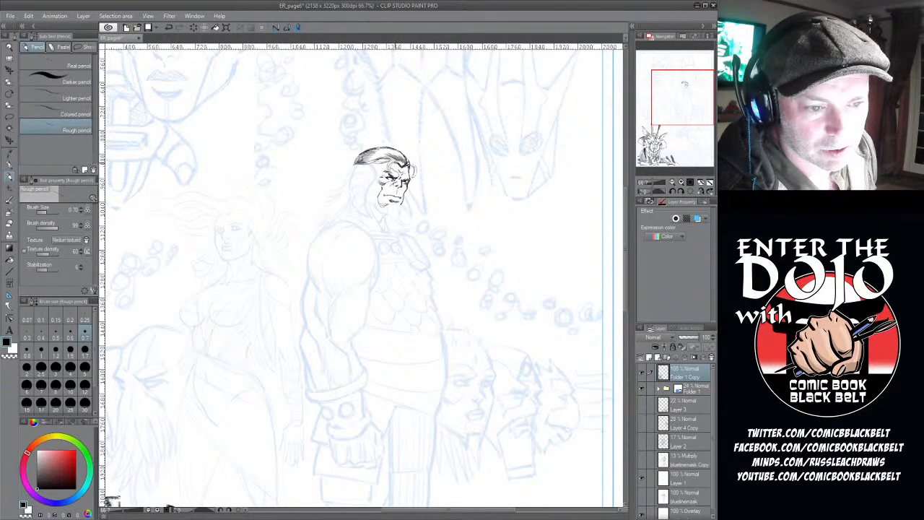
pyautogui.moveTo(390, 164); pyautogui.dragTo(392, 173)
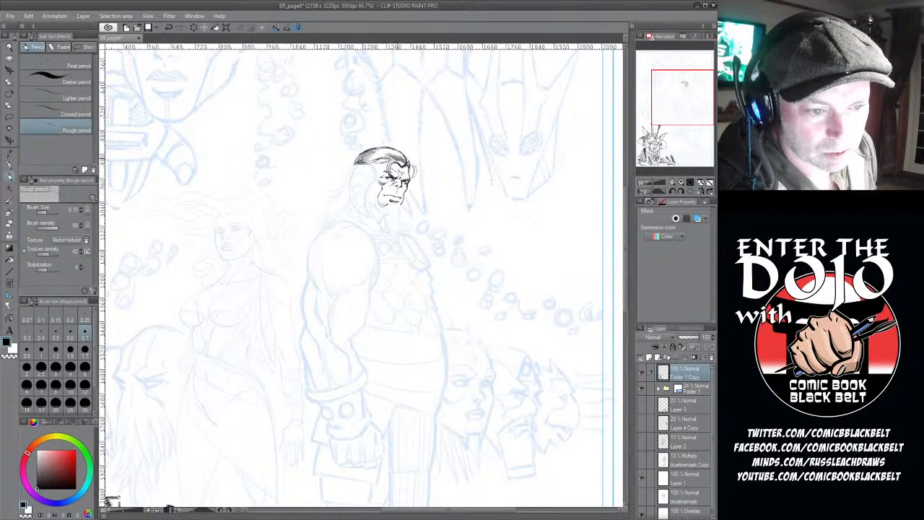
pyautogui.moveTo(354, 161); pyautogui.dragTo(347, 180)
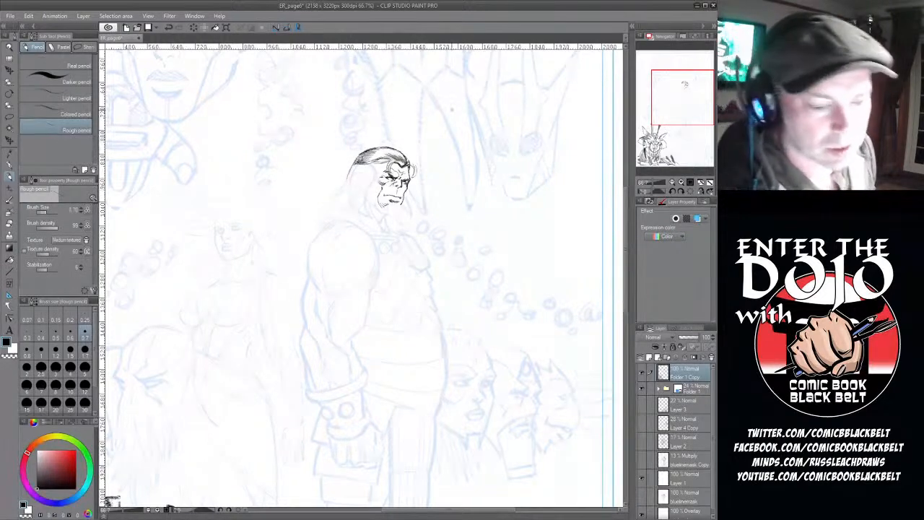
# - Draw a pointed goatee on the man's chin with the Rough pencil at size 1.5, and return the size to 0.7
pyautogui.click(70, 349)
pyautogui.moveTo(388, 207)
pyautogui.mouseDown()
pyautogui.moveTo(398, 208)
pyautogui.moveTo(382, 193)
pyautogui.moveTo(393, 219)
pyautogui.moveTo(399, 207)
pyautogui.moveTo(388, 209)
pyautogui.moveTo(394, 220)
pyautogui.mouseUp()
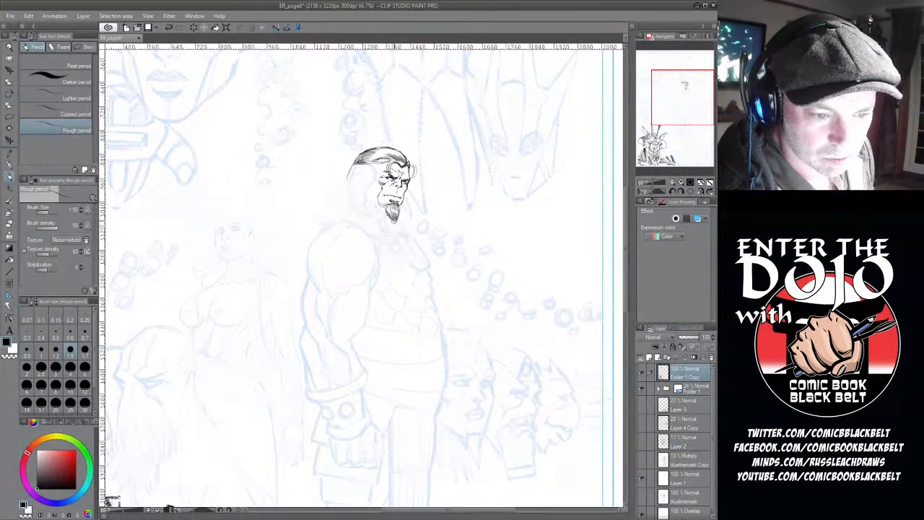
pyautogui.click(85, 334)
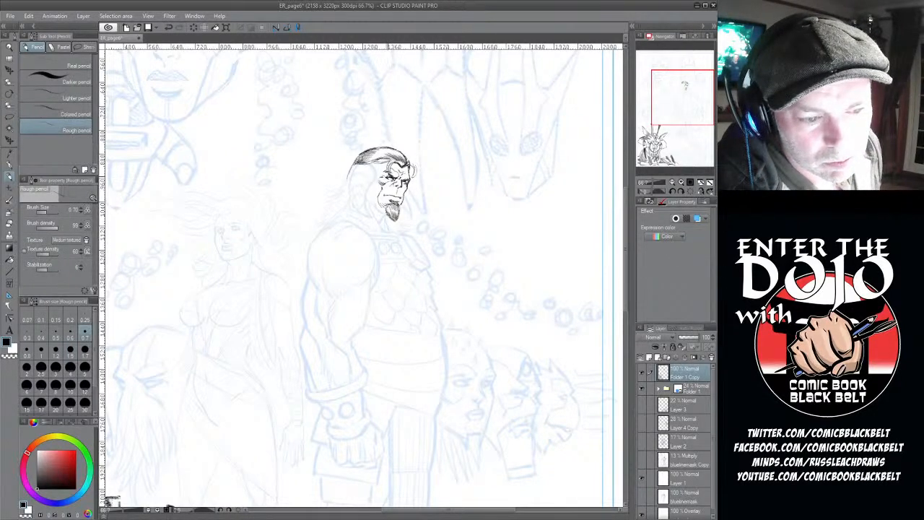
# - Refine the man's brow, eye and cheek along the front of his face with short pencil strokes
pyautogui.moveTo(391, 177); pyautogui.dragTo(394, 179)
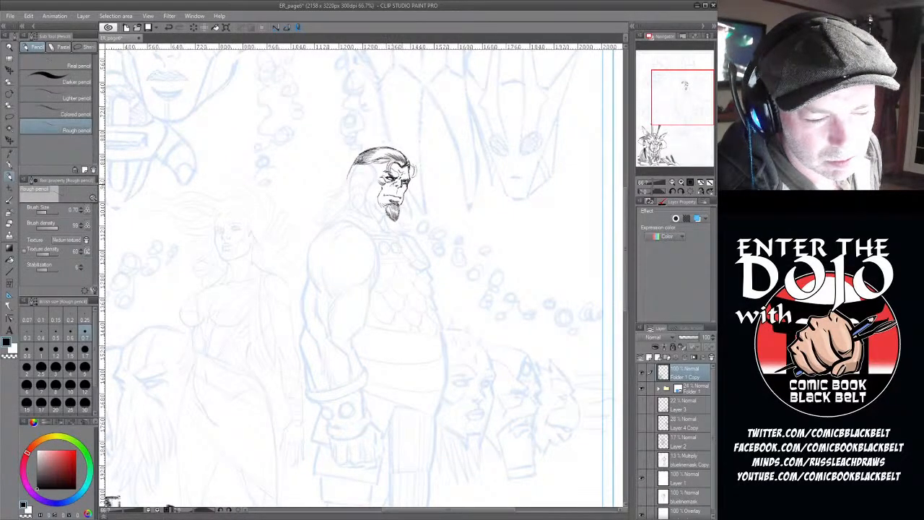
pyautogui.moveTo(410, 172); pyautogui.dragTo(409, 183)
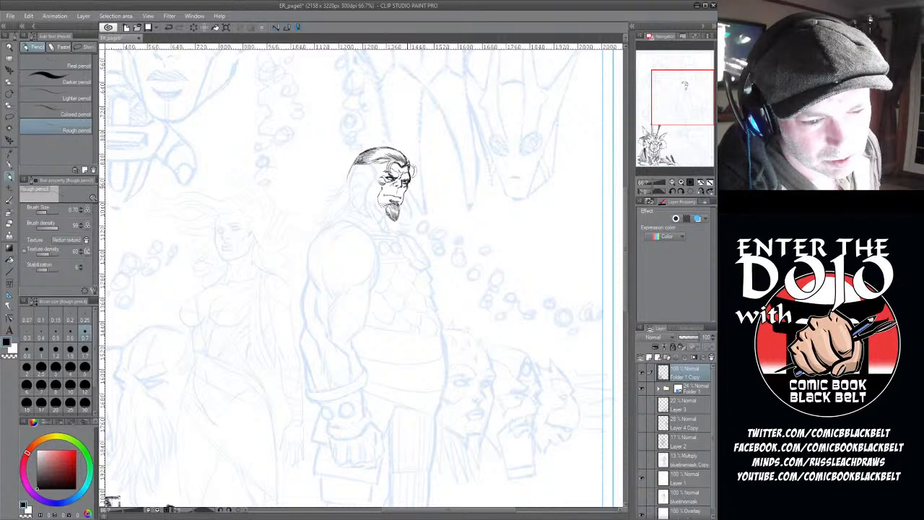
pyautogui.moveTo(405, 191); pyautogui.dragTo(400, 207)
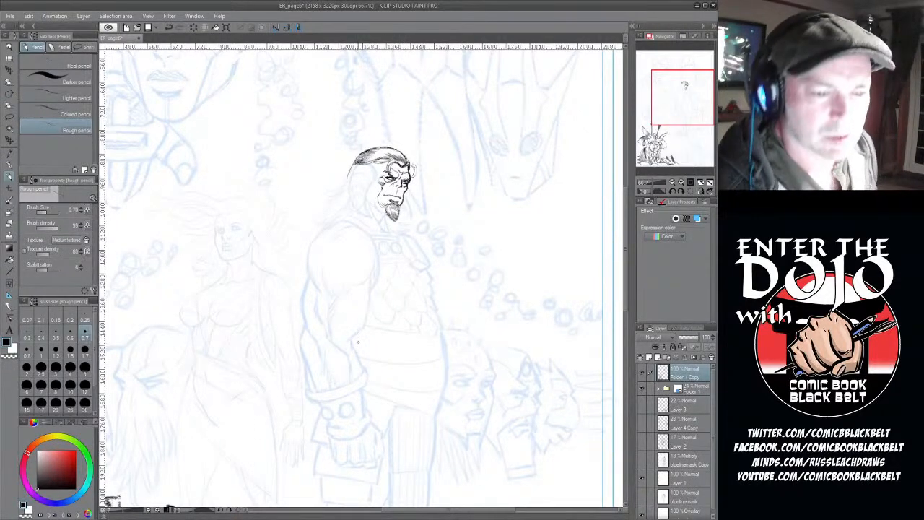
# - Draw the ridged horn curling around the side of the man's head from the temple down to the jaw
pyautogui.moveTo(369, 165)
pyautogui.mouseDown()
pyautogui.moveTo(375, 179)
pyautogui.moveTo(367, 176)
pyautogui.mouseUp()
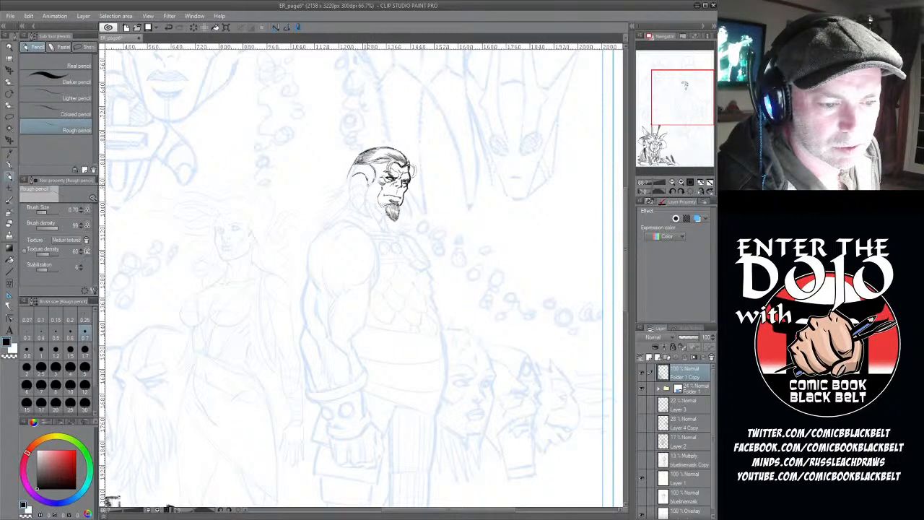
pyautogui.moveTo(350, 185)
pyautogui.mouseDown()
pyautogui.moveTo(366, 200)
pyautogui.moveTo(358, 213)
pyautogui.mouseUp()
pyautogui.moveTo(357, 165); pyautogui.dragTo(351, 175)
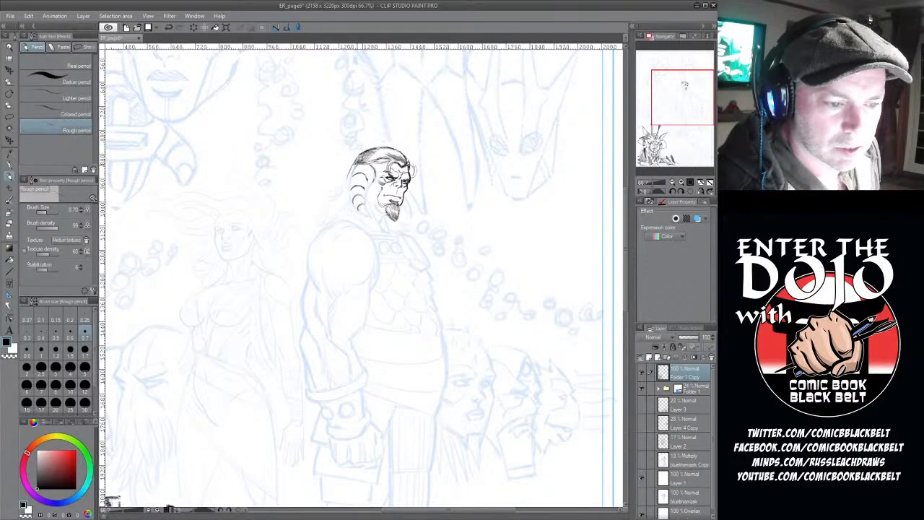
pyautogui.moveTo(352, 188)
pyautogui.mouseDown()
pyautogui.moveTo(349, 203)
pyautogui.moveTo(369, 218)
pyautogui.mouseUp()
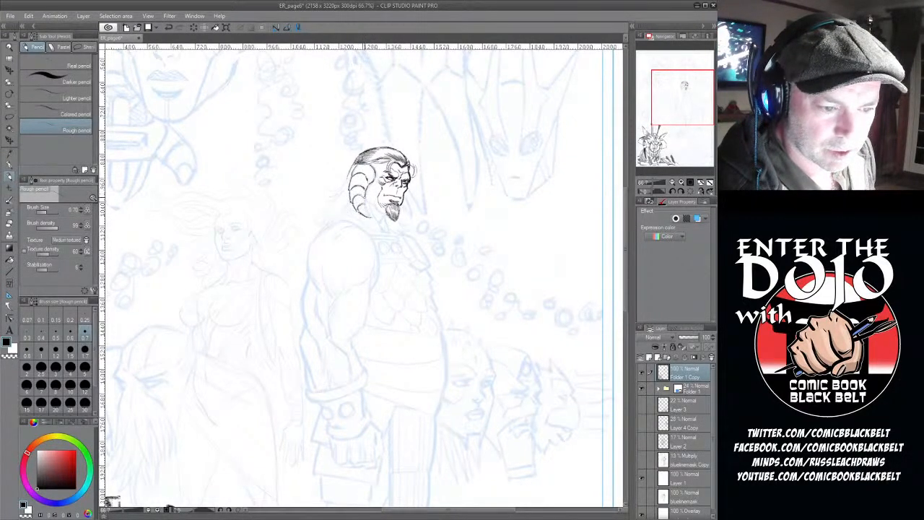
pyautogui.moveTo(367, 208); pyautogui.dragTo(371, 217)
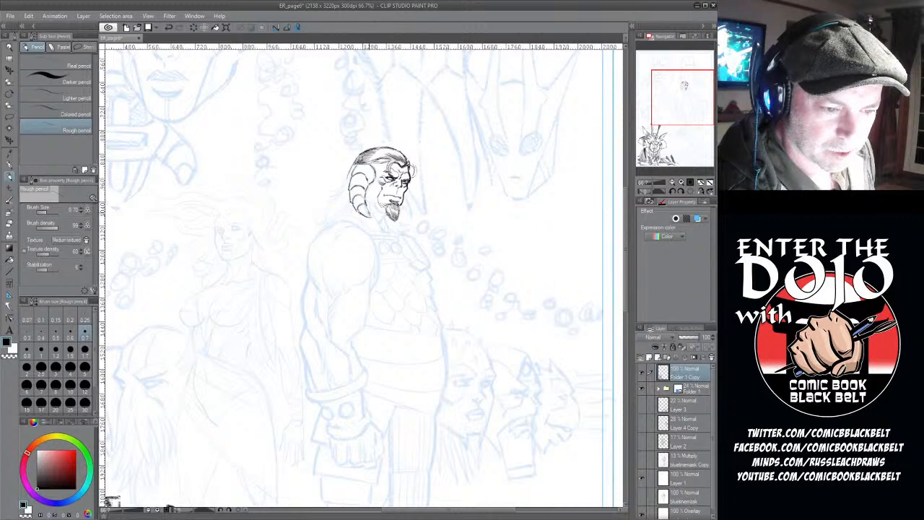
# - Draw the pointed horn tip showing beyond the man's goatee and add a short stroke along his jaw
pyautogui.moveTo(402, 207); pyautogui.dragTo(408, 214)
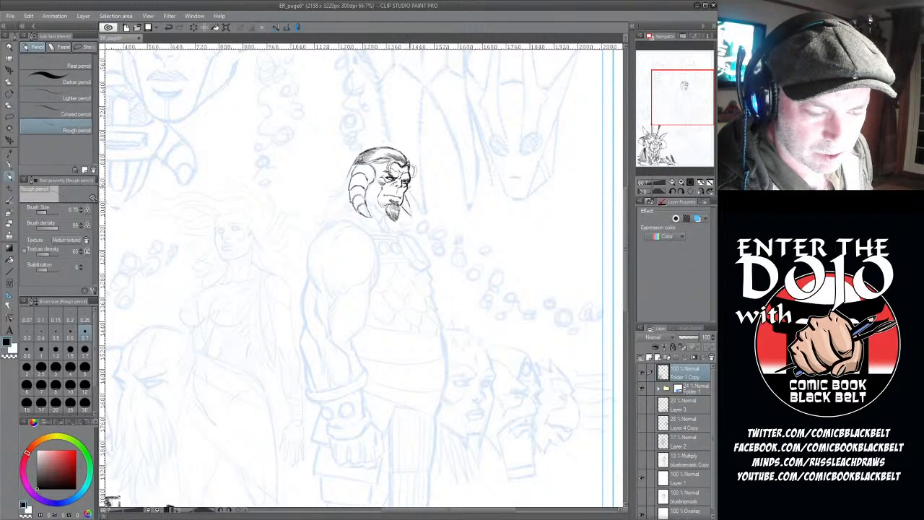
pyautogui.moveTo(402, 203); pyautogui.dragTo(412, 215)
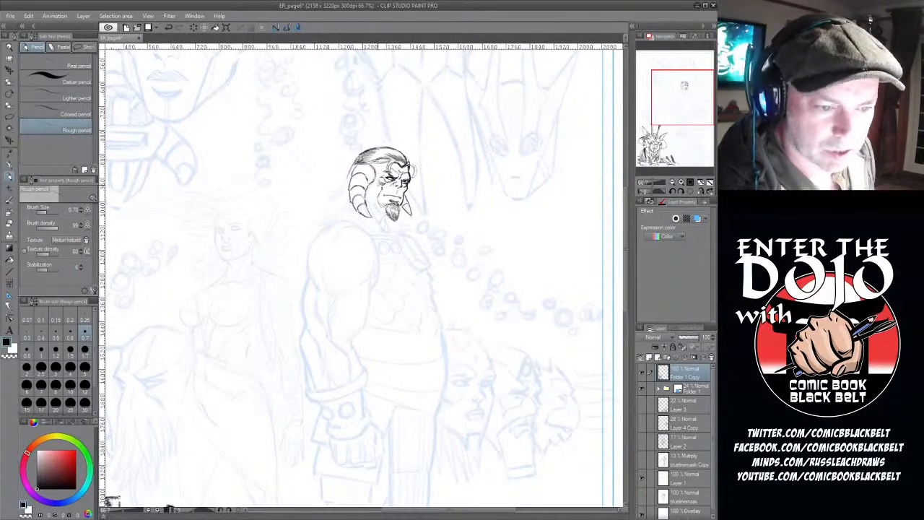
pyautogui.moveTo(375, 202)
pyautogui.mouseDown()
pyautogui.moveTo(388, 216)
pyautogui.moveTo(368, 200)
pyautogui.moveTo(374, 206)
pyautogui.mouseUp()
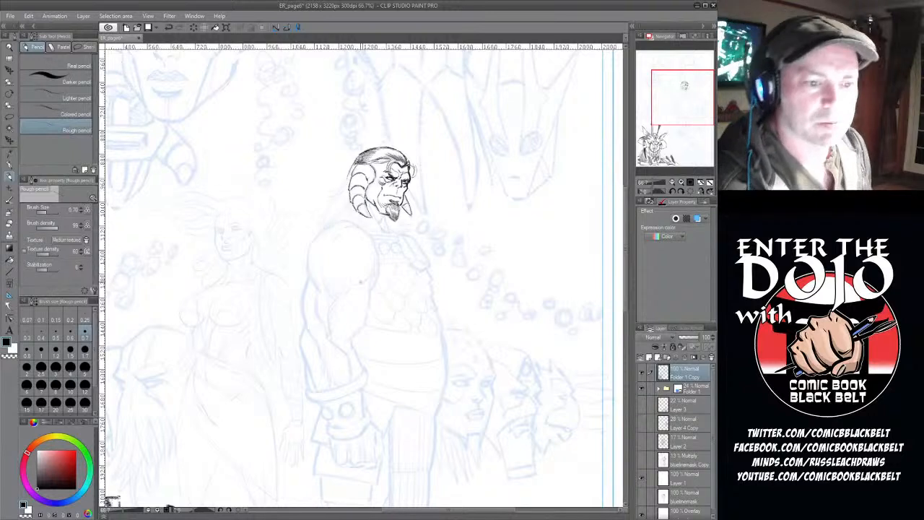
# - Set the Rough pencil size to 1.5 and draw the man's long hair flowing behind his head onto the shoulder
pyautogui.click(70, 349)
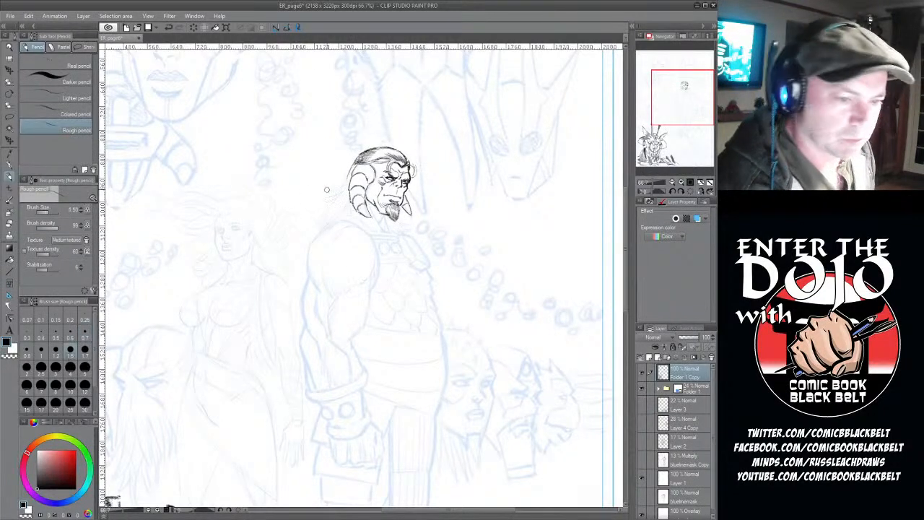
pyautogui.moveTo(354, 164)
pyautogui.mouseDown()
pyautogui.moveTo(327, 199)
pyautogui.moveTo(341, 188)
pyautogui.moveTo(326, 221)
pyautogui.mouseUp()
pyautogui.moveTo(349, 186)
pyautogui.mouseDown()
pyautogui.moveTo(330, 221)
pyautogui.moveTo(315, 222)
pyautogui.moveTo(348, 218)
pyautogui.mouseUp()
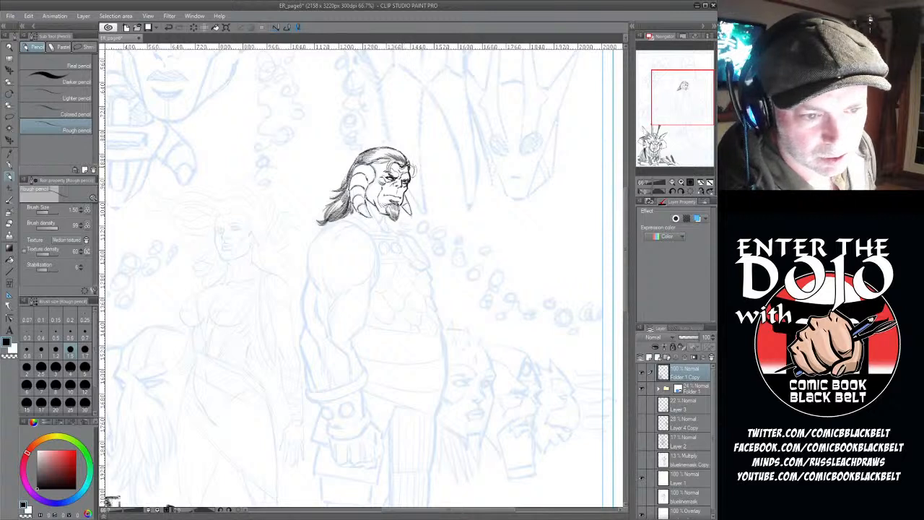
# - Darken the man's hair, shade the horn ridges, and add hair strands on the far side of his face and below the goatee
pyautogui.moveTo(405, 159)
pyautogui.mouseDown()
pyautogui.moveTo(401, 168)
pyautogui.moveTo(380, 164)
pyautogui.mouseUp()
pyautogui.moveTo(400, 163)
pyautogui.mouseDown()
pyautogui.moveTo(389, 172)
pyautogui.moveTo(409, 169)
pyautogui.moveTo(357, 174)
pyautogui.moveTo(368, 169)
pyautogui.moveTo(353, 189)
pyautogui.moveTo(361, 212)
pyautogui.moveTo(402, 203)
pyautogui.mouseUp()
pyautogui.moveTo(404, 196); pyautogui.dragTo(405, 220)
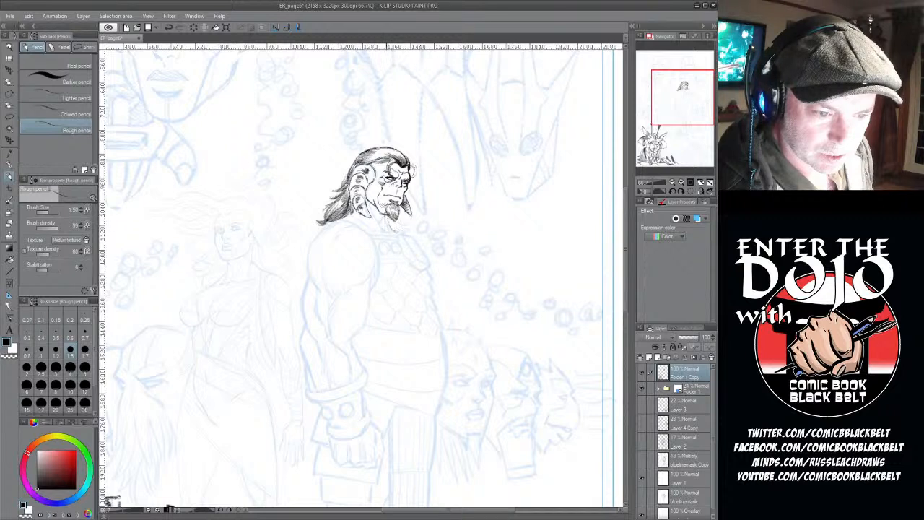
pyautogui.moveTo(390, 215)
pyautogui.mouseDown()
pyautogui.moveTo(396, 231)
pyautogui.moveTo(408, 227)
pyautogui.moveTo(400, 222)
pyautogui.mouseUp()
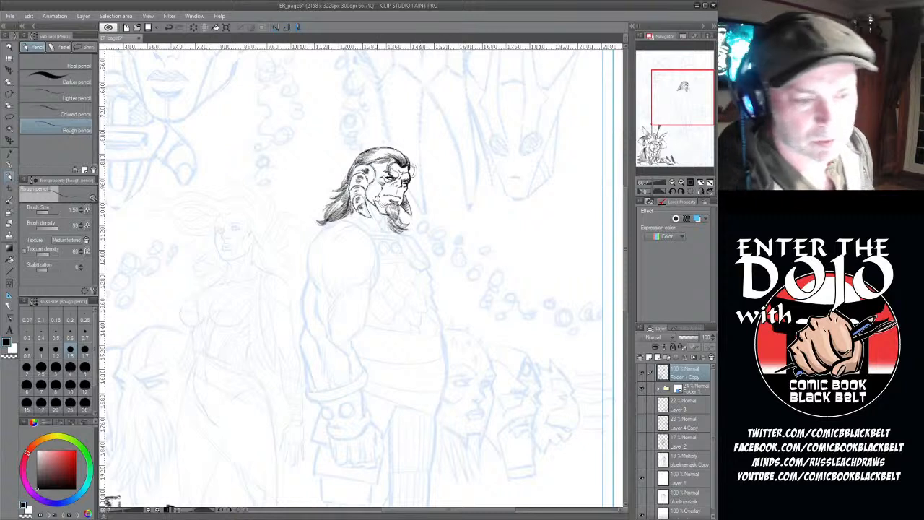
# - Set the pencil size to 0.7 and draw the man's neck lines and the collar edge beneath his beard
pyautogui.click(85, 336)
pyautogui.moveTo(367, 201); pyautogui.dragTo(386, 232)
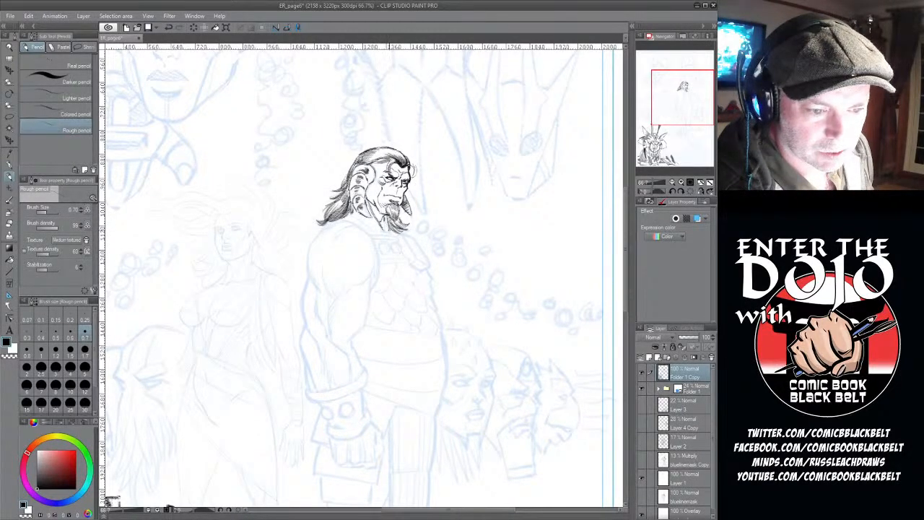
pyautogui.moveTo(359, 213); pyautogui.dragTo(388, 232)
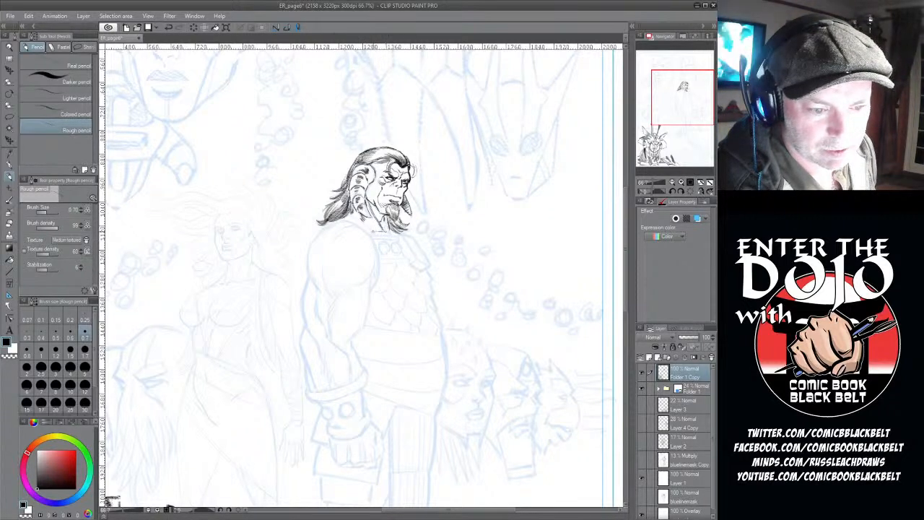
pyautogui.moveTo(370, 229); pyautogui.dragTo(399, 235)
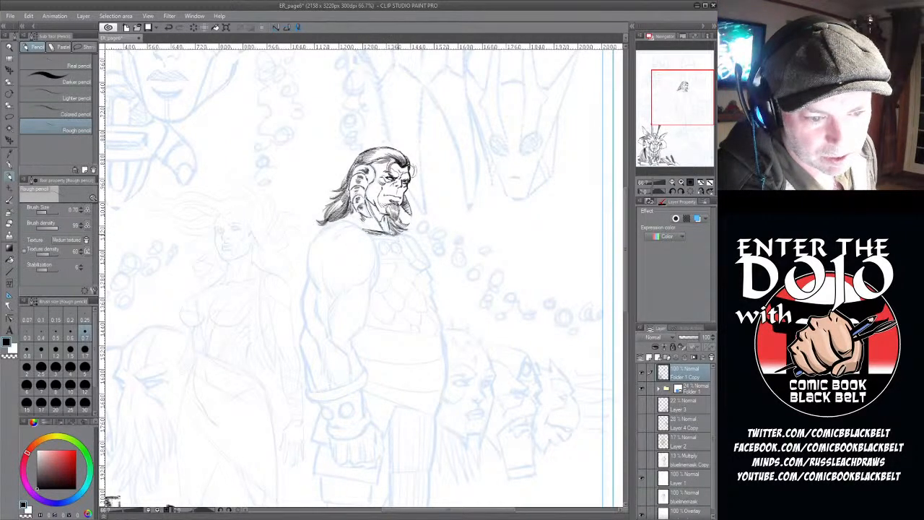
# - Clean up the collar edge under the beard with the hard eraser, and pencil the line from the hair along the neck base
pyautogui.click(9, 225)
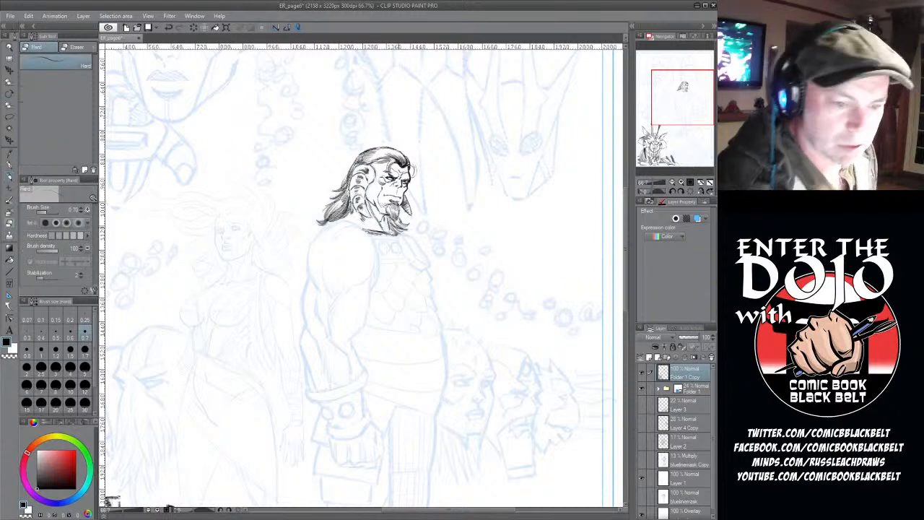
pyautogui.moveTo(388, 230); pyautogui.dragTo(393, 232)
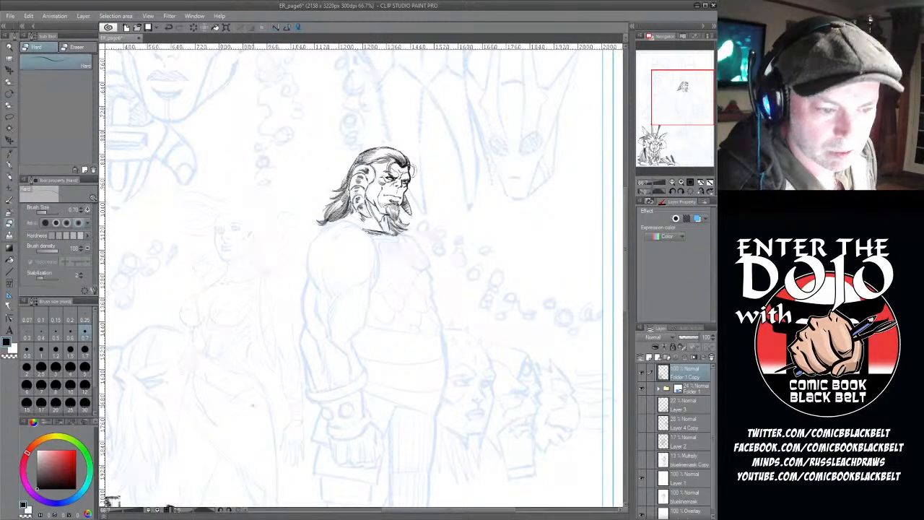
pyautogui.click(9, 177)
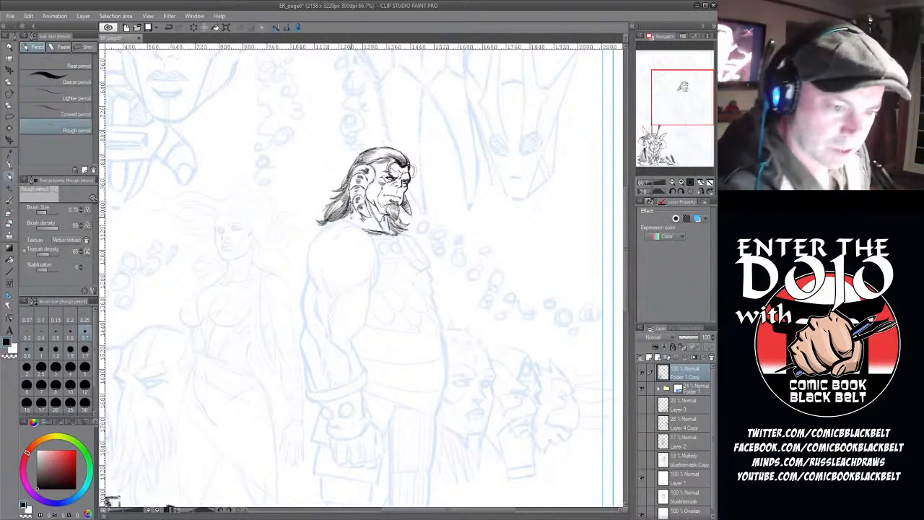
pyautogui.moveTo(353, 217); pyautogui.dragTo(378, 233)
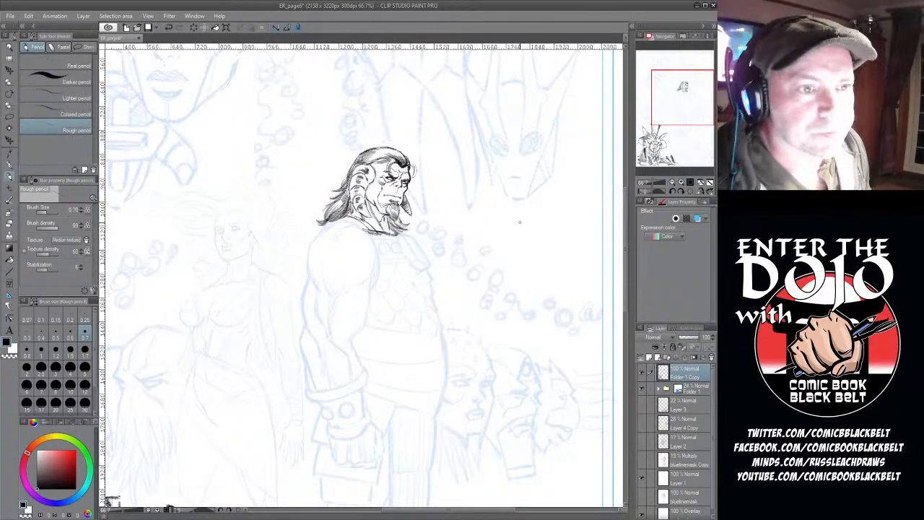
# - Pencil the eyes, eyebrows and nose of the woman standing behind the man, following the rough sketch
pyautogui.moveTo(454, 510); pyautogui.dragTo(415, 511)
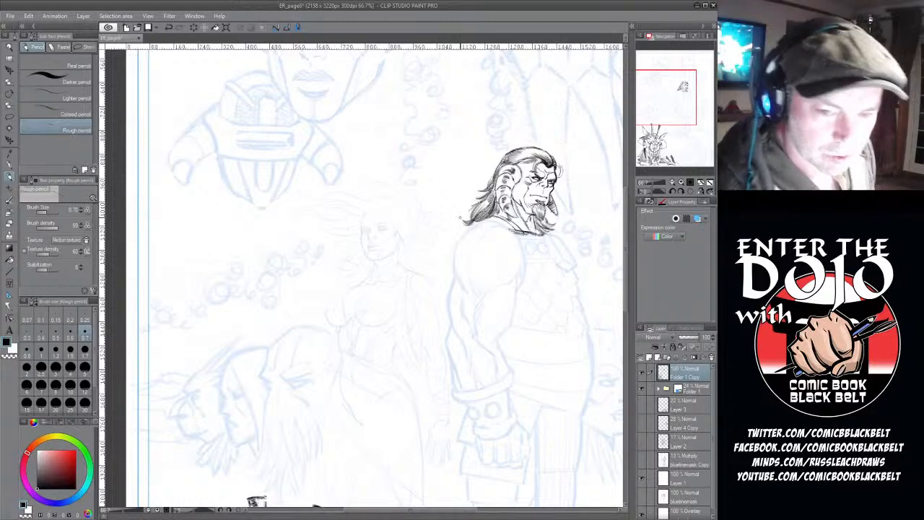
pyautogui.scroll(3, 446, 245)
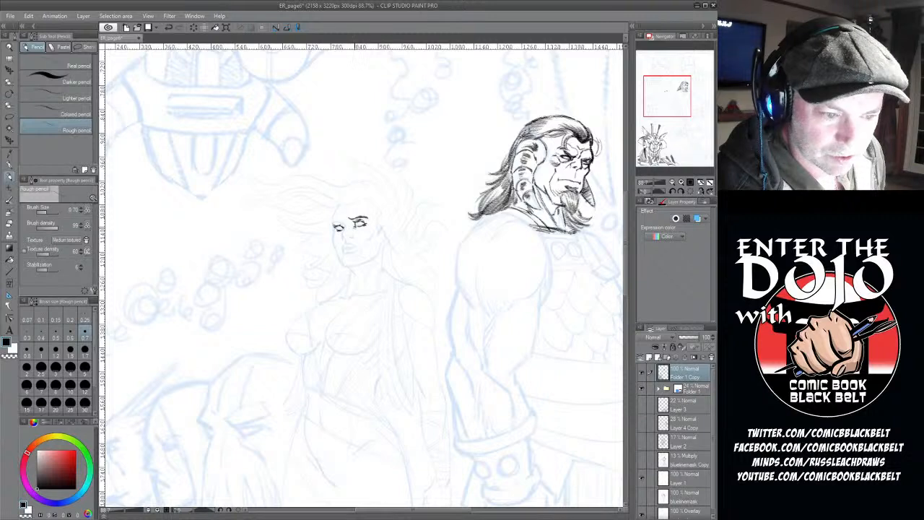
pyautogui.moveTo(333, 223); pyautogui.dragTo(344, 225)
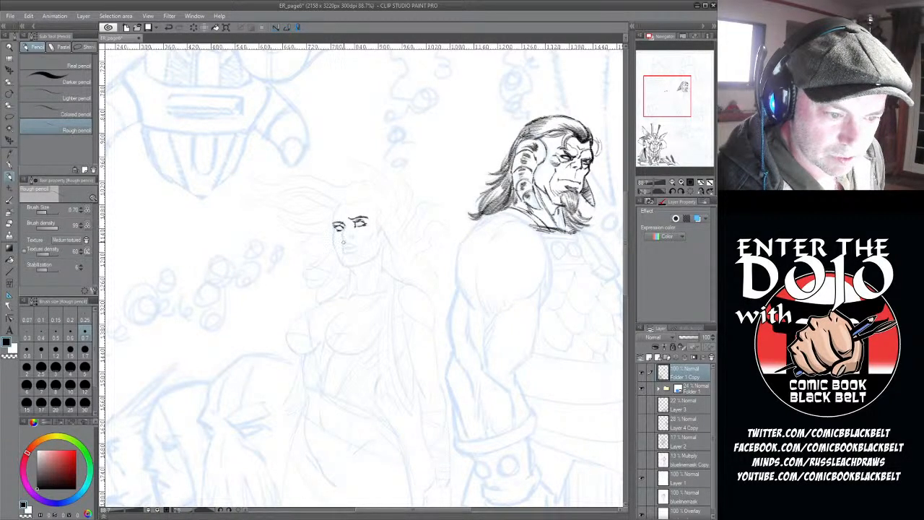
pyautogui.moveTo(359, 222); pyautogui.dragTo(340, 229)
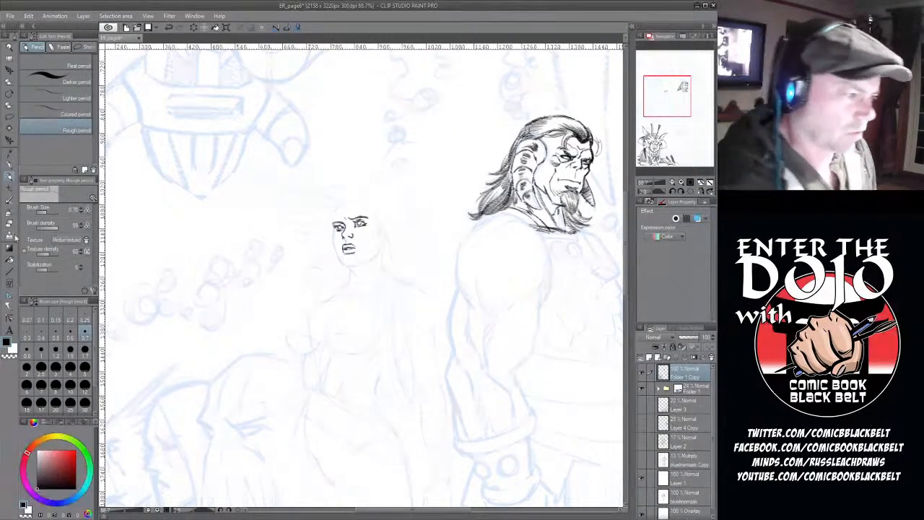
# - Remove the woman's first mouth and redraw it with the Rough pencil as slightly parted lips with shading under the lower lip
pyautogui.click(10, 224)
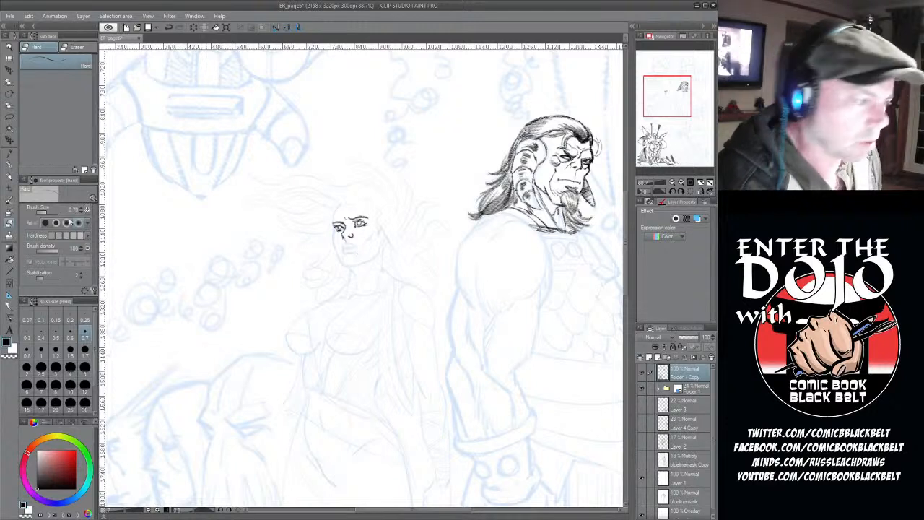
pyautogui.click(9, 174)
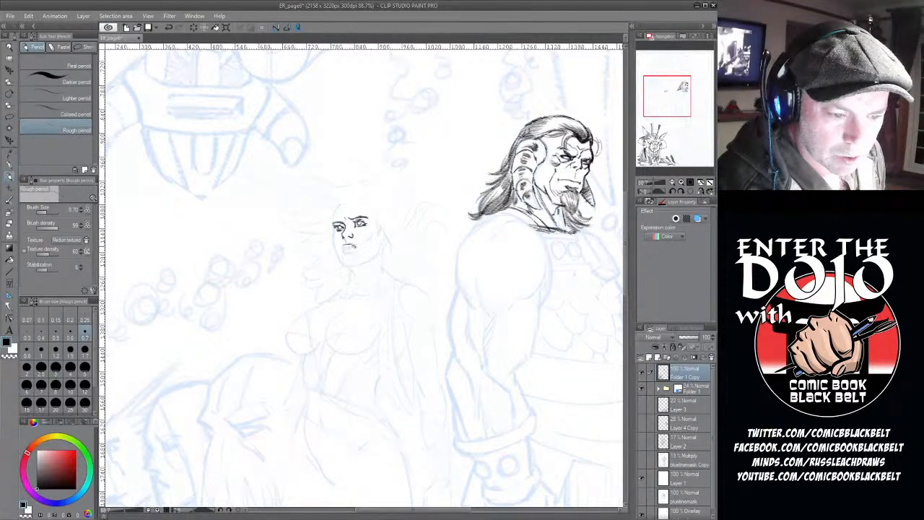
pyautogui.moveTo(341, 245); pyautogui.dragTo(355, 251)
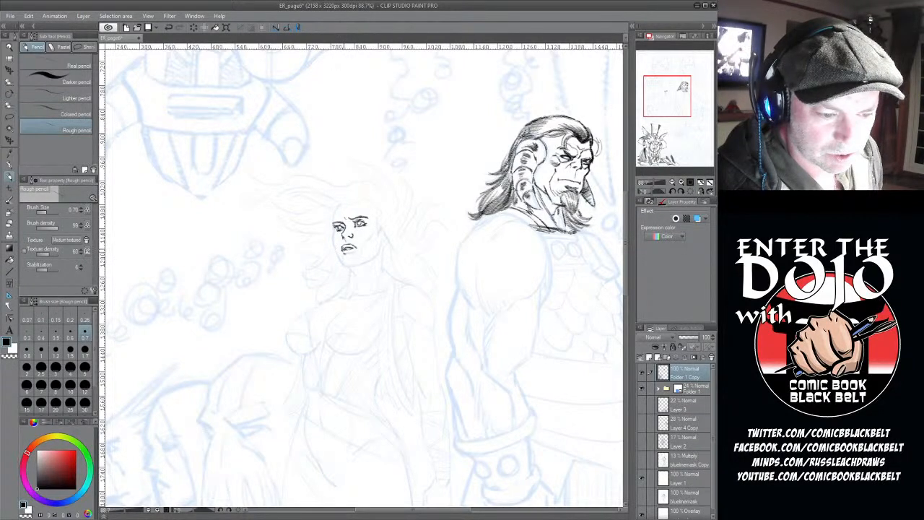
pyautogui.moveTo(343, 250); pyautogui.dragTo(353, 253)
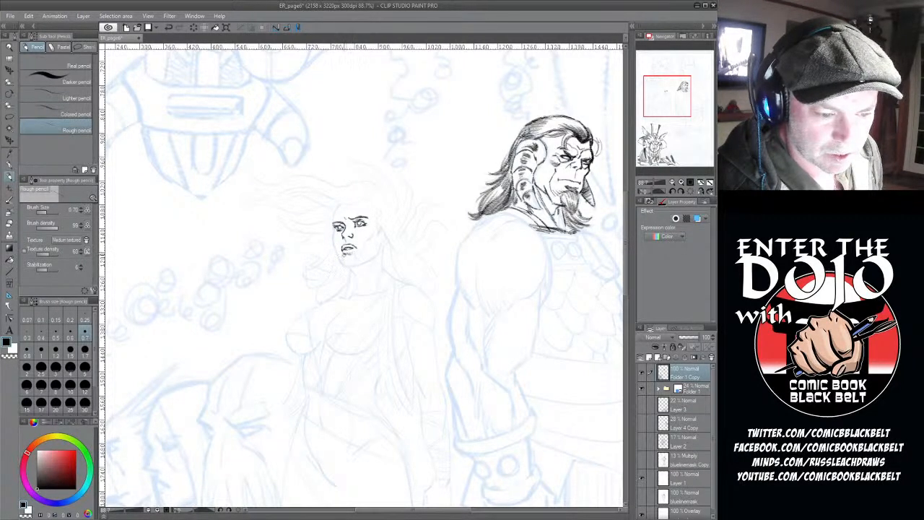
pyautogui.moveTo(349, 250); pyautogui.dragTo(357, 247)
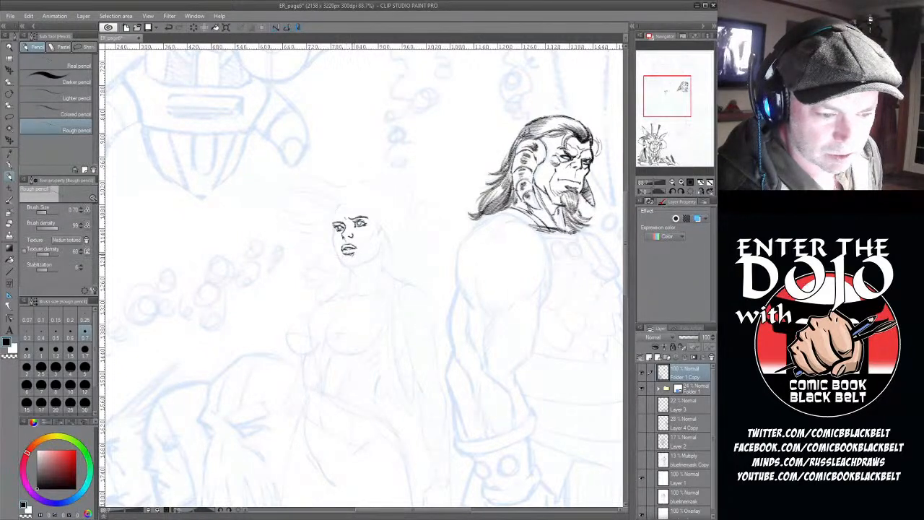
pyautogui.moveTo(344, 255); pyautogui.dragTo(354, 255)
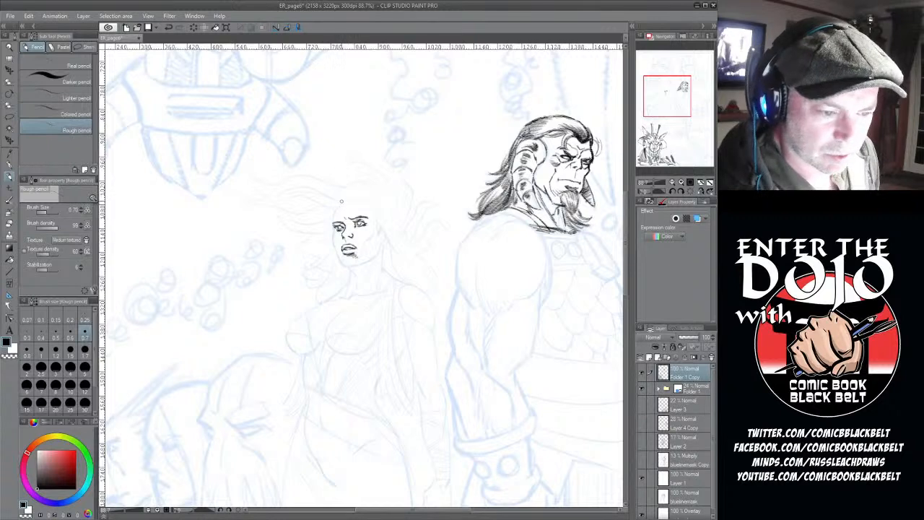
# - Outline the woman's face from the forehead down around the chin and jaw, and add a short cheek shading stroke
pyautogui.moveTo(338, 204); pyautogui.dragTo(334, 216)
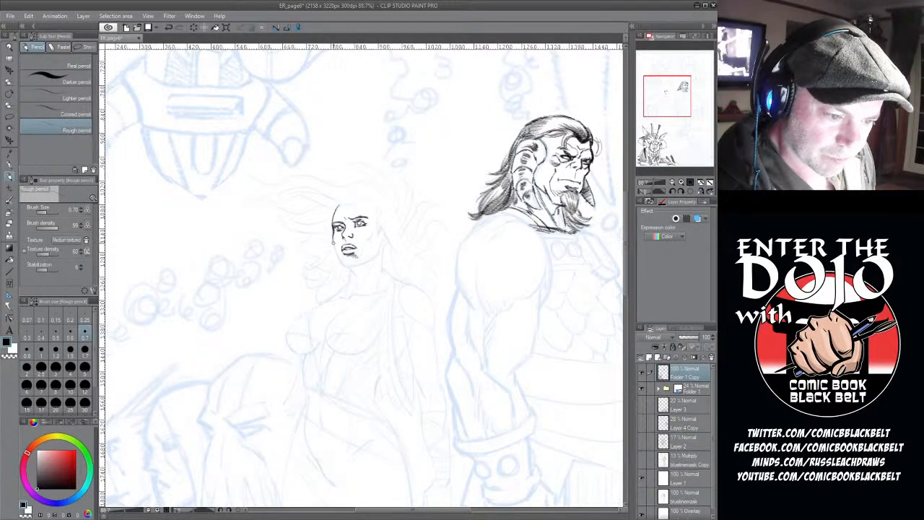
pyautogui.moveTo(334, 243); pyautogui.dragTo(337, 254)
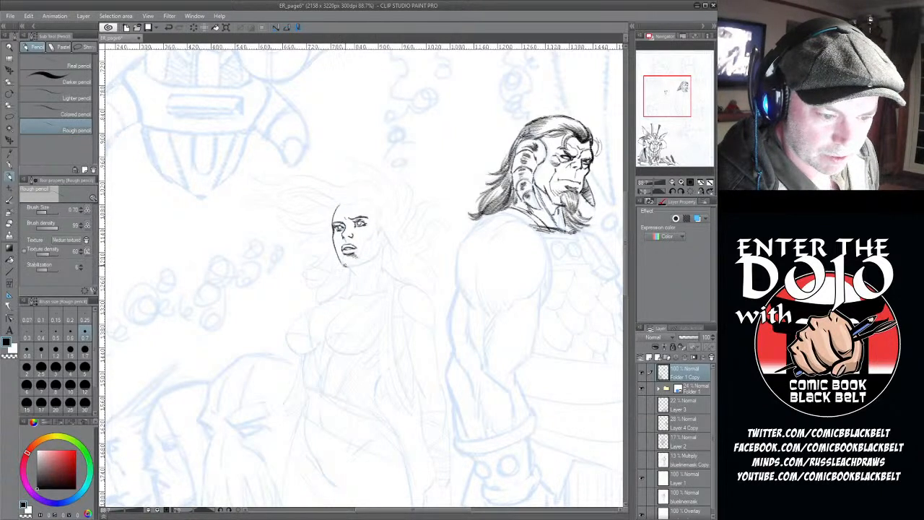
pyautogui.moveTo(355, 264); pyautogui.dragTo(379, 247)
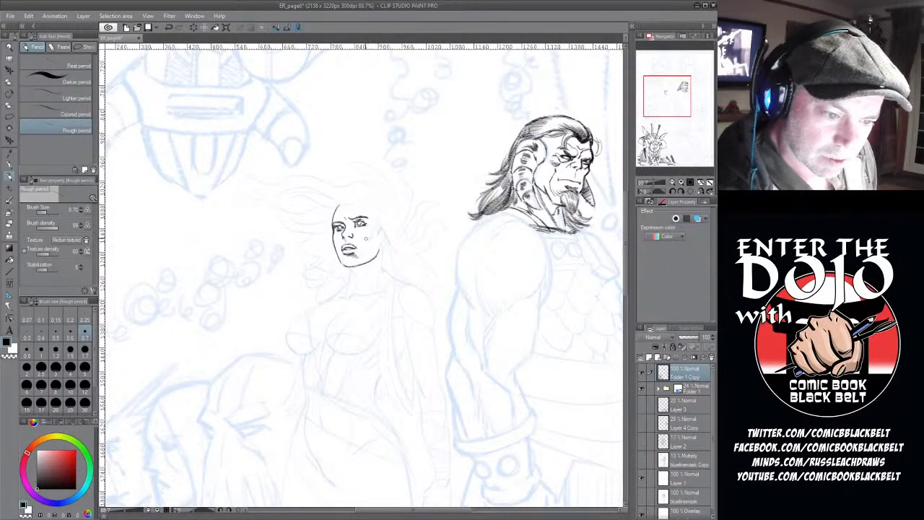
pyautogui.moveTo(372, 233); pyautogui.dragTo(367, 239)
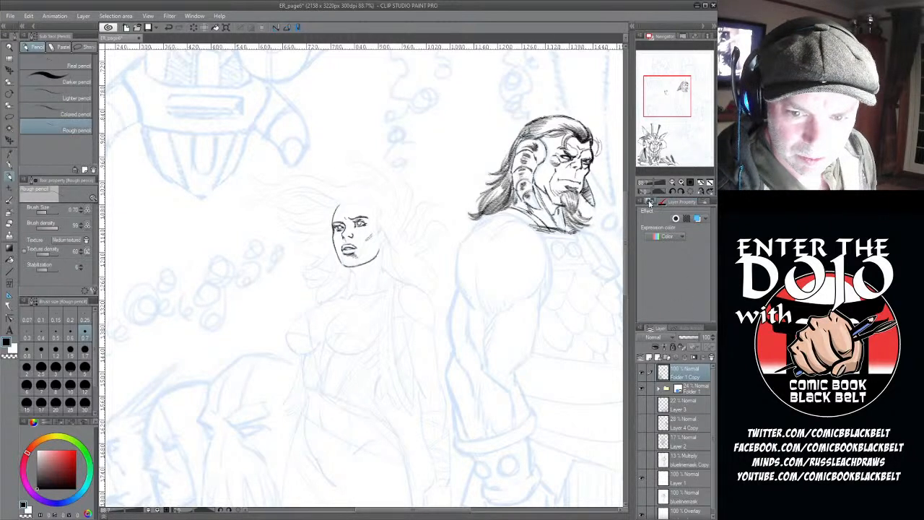
# - Display the edit history, refine the woman's cheek shading and eyes, and pencil her ear and the outline across the top of her head
pyautogui.click(650, 203)
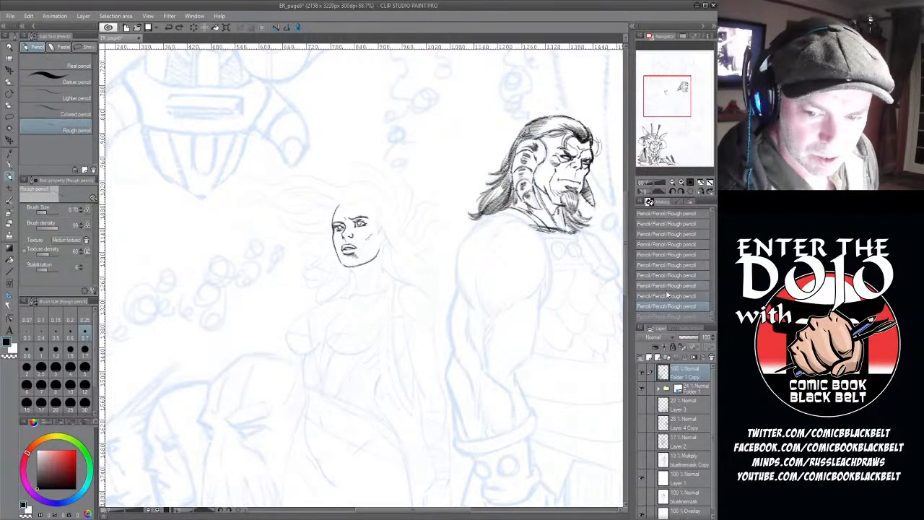
pyautogui.moveTo(371, 230); pyautogui.dragTo(365, 236)
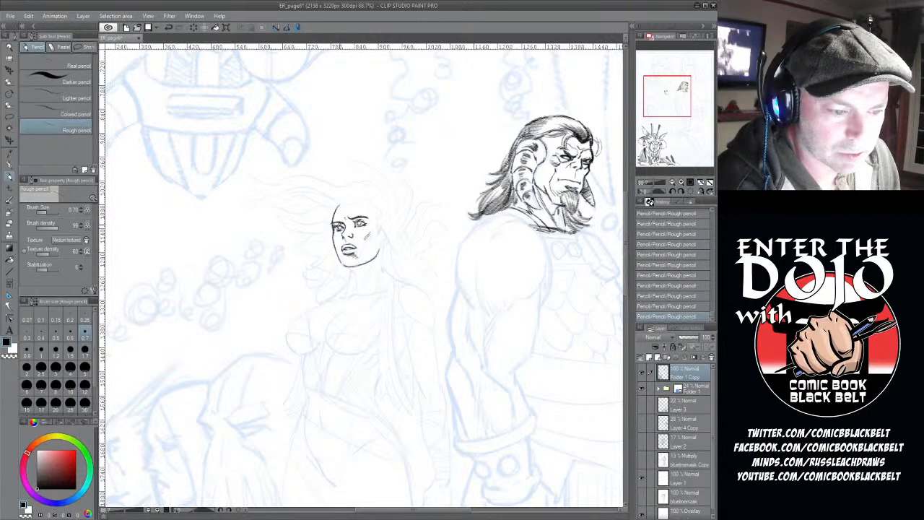
pyautogui.moveTo(337, 226); pyautogui.dragTo(344, 226)
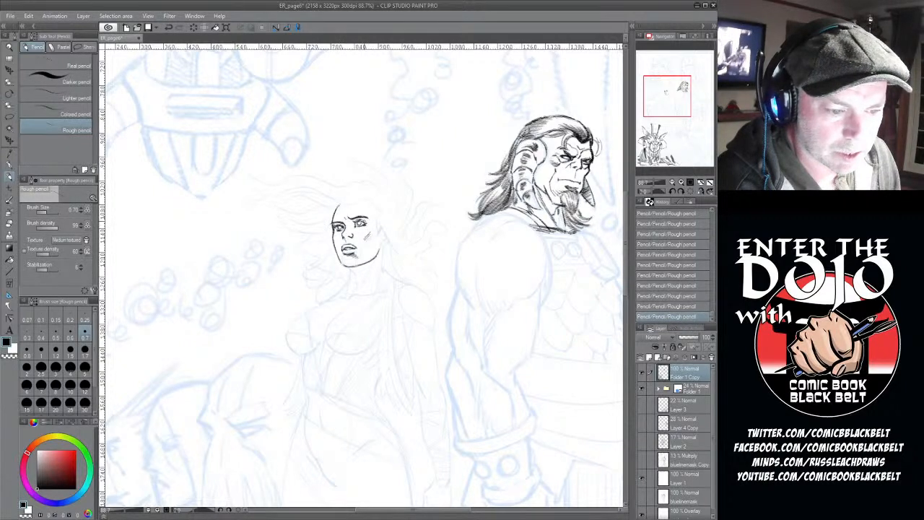
pyautogui.moveTo(360, 221); pyautogui.dragTo(365, 222)
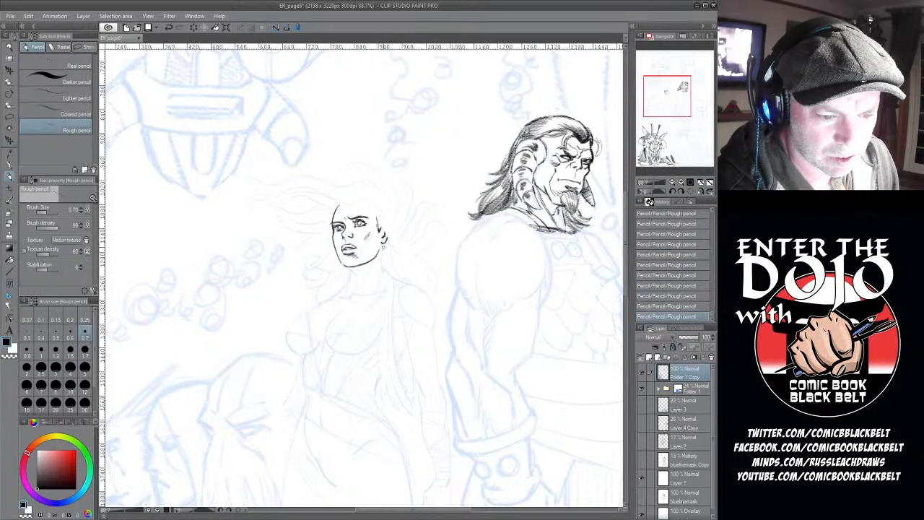
pyautogui.moveTo(337, 202)
pyautogui.mouseDown()
pyautogui.moveTo(364, 201)
pyautogui.moveTo(378, 215)
pyautogui.mouseUp()
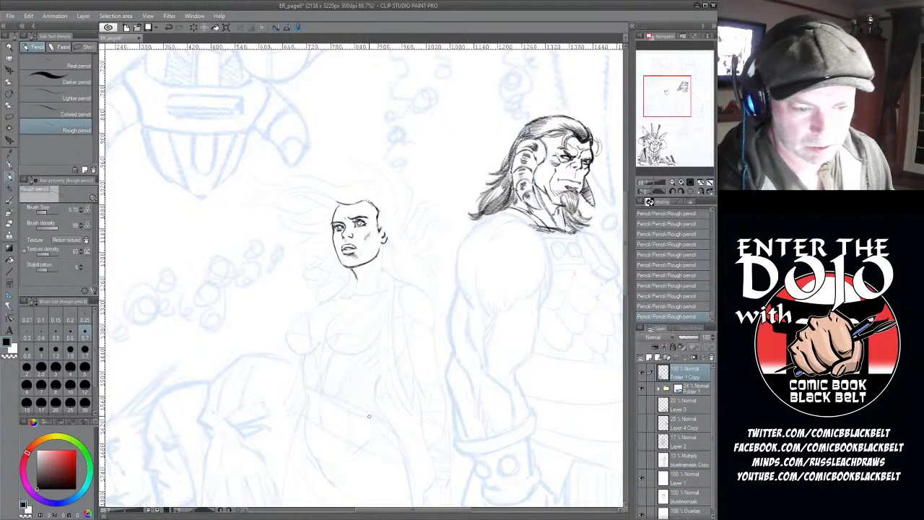
# - Pencil the woman's neck, throat shading, collarbones and the slope of her shoulder, following the rough sketch
pyautogui.moveTo(382, 245)
pyautogui.mouseDown()
pyautogui.moveTo(382, 268)
pyautogui.moveTo(346, 297)
pyautogui.moveTo(355, 287)
pyautogui.mouseUp()
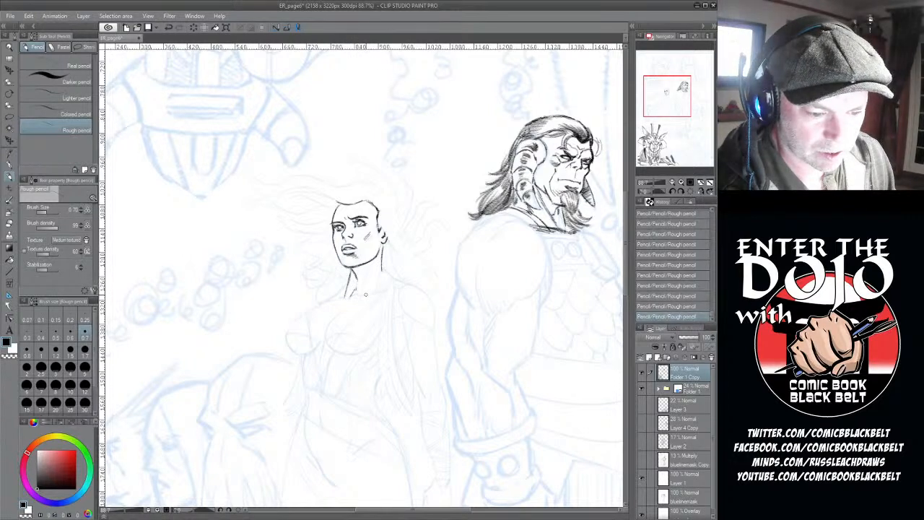
pyautogui.moveTo(376, 257); pyautogui.dragTo(365, 275)
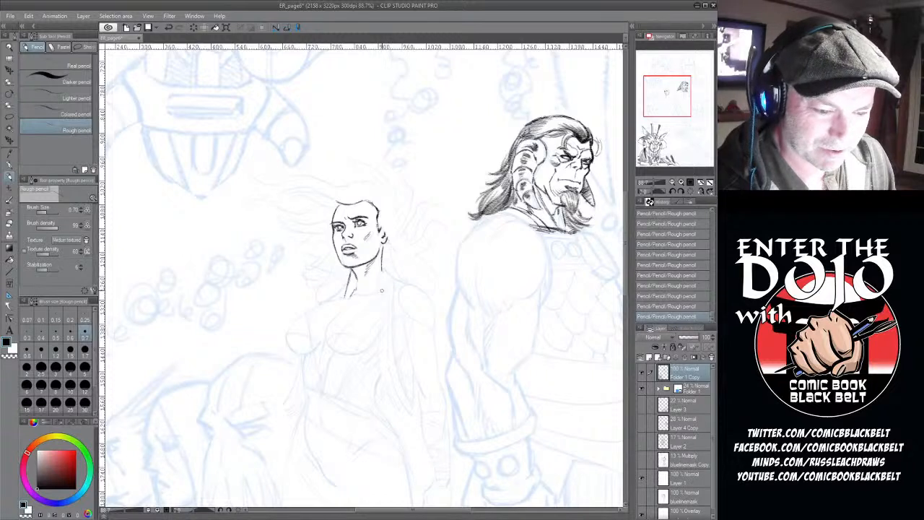
pyautogui.moveTo(326, 299)
pyautogui.mouseDown()
pyautogui.moveTo(352, 281)
pyautogui.moveTo(319, 304)
pyautogui.mouseUp()
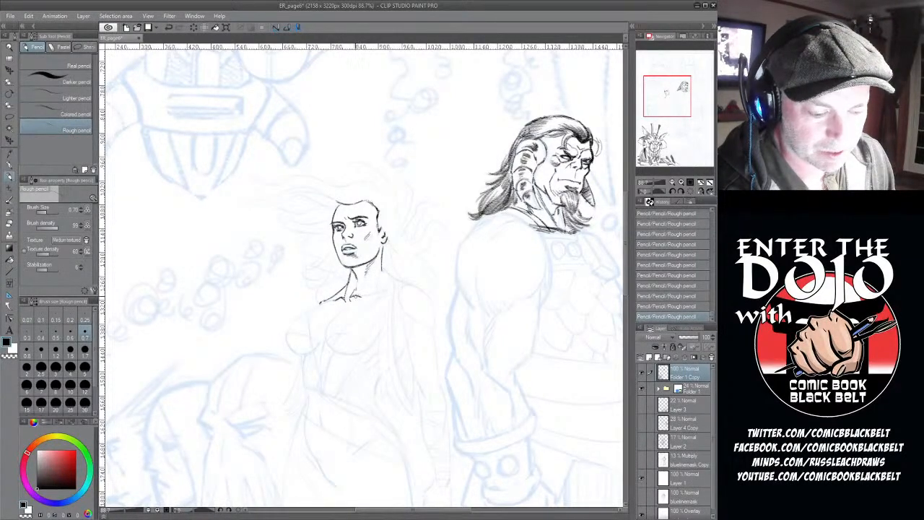
pyautogui.moveTo(361, 296); pyautogui.dragTo(383, 292)
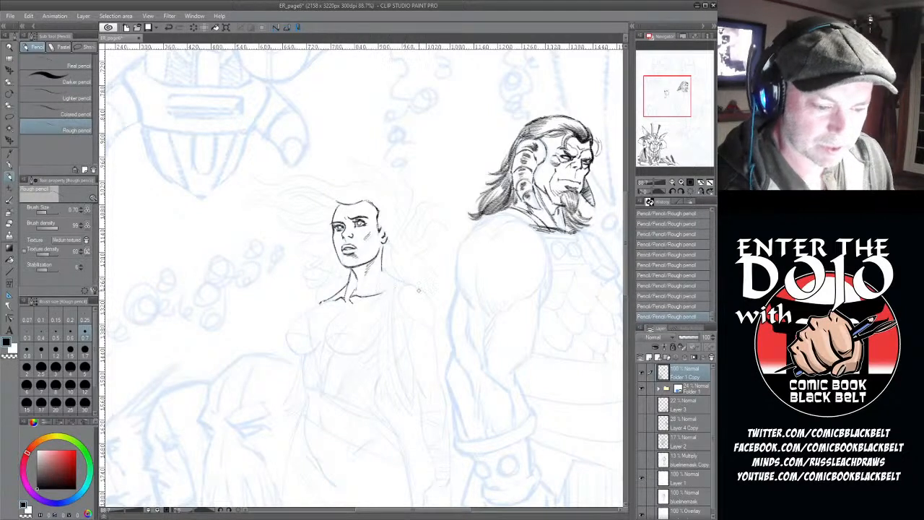
pyautogui.moveTo(390, 275); pyautogui.dragTo(397, 280)
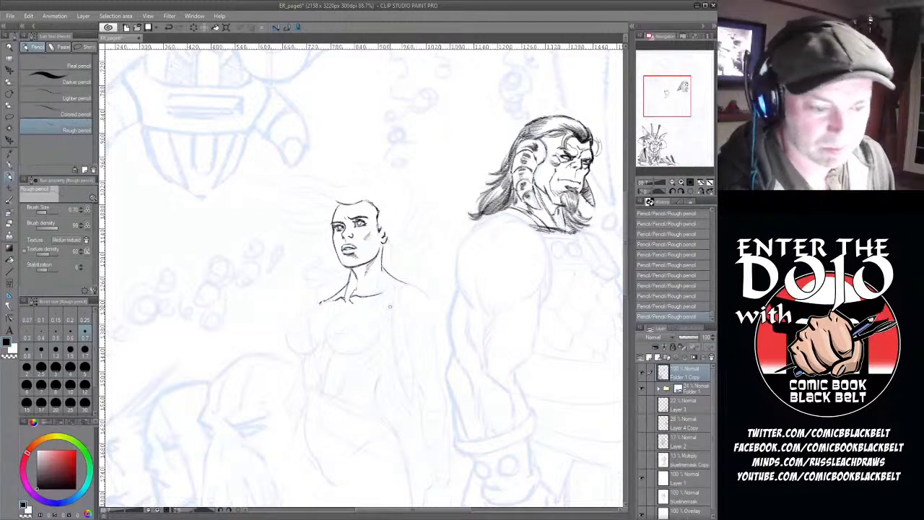
pyautogui.moveTo(353, 268); pyautogui.dragTo(349, 286)
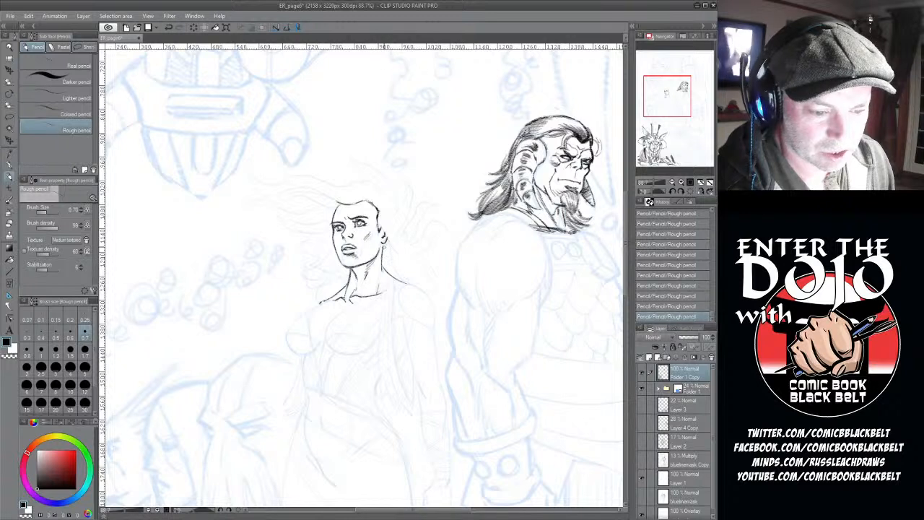
pyautogui.moveTo(381, 247); pyautogui.dragTo(383, 271)
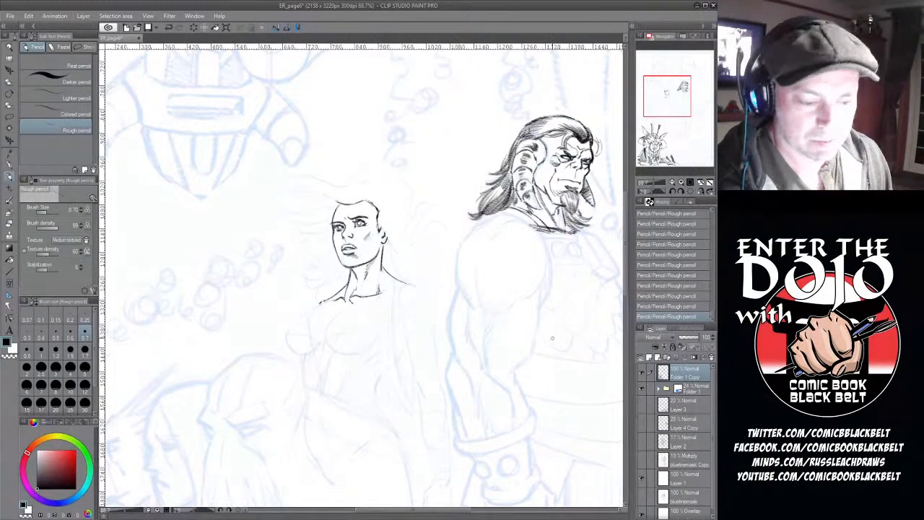
# - Erase the lines at the base of the woman's throat with the Hard eraser and redraw the collarbone notch with the Rough pencil
pyautogui.scroll(-2, 476, 242)
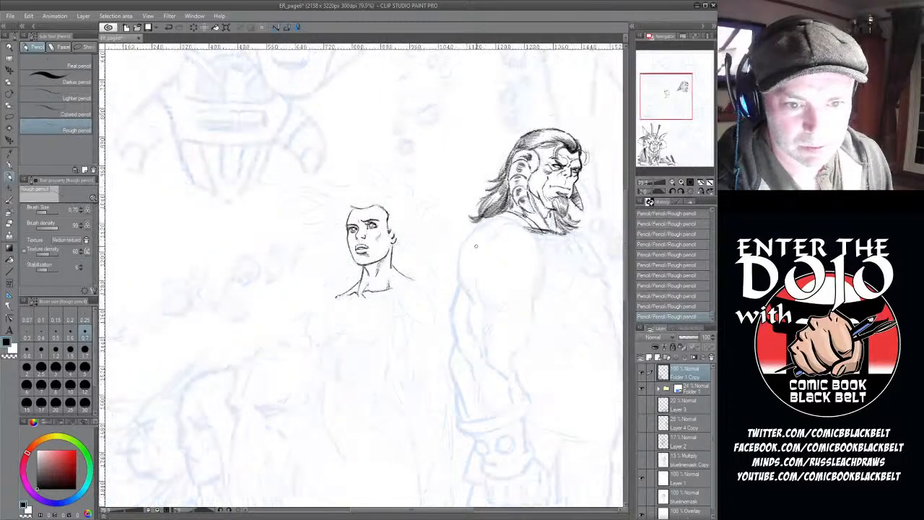
pyautogui.moveTo(427, 516); pyautogui.dragTo(449, 514)
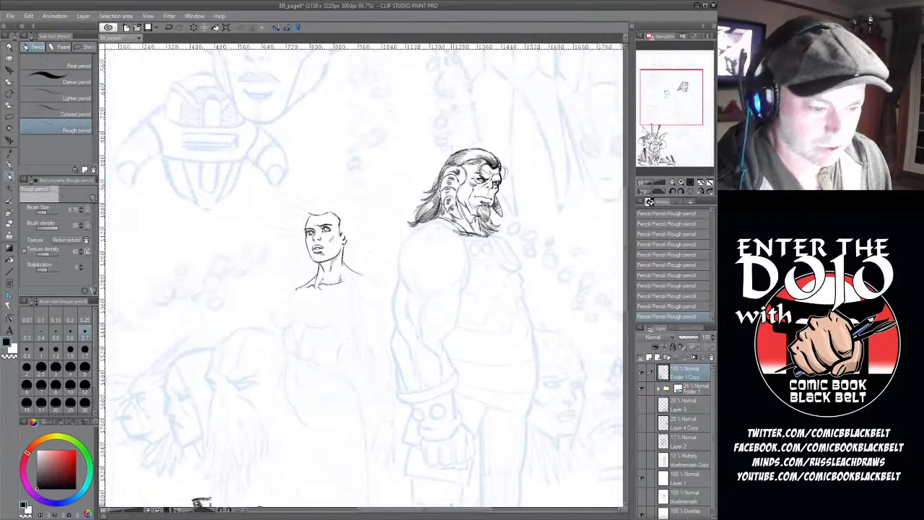
pyautogui.click(10, 235)
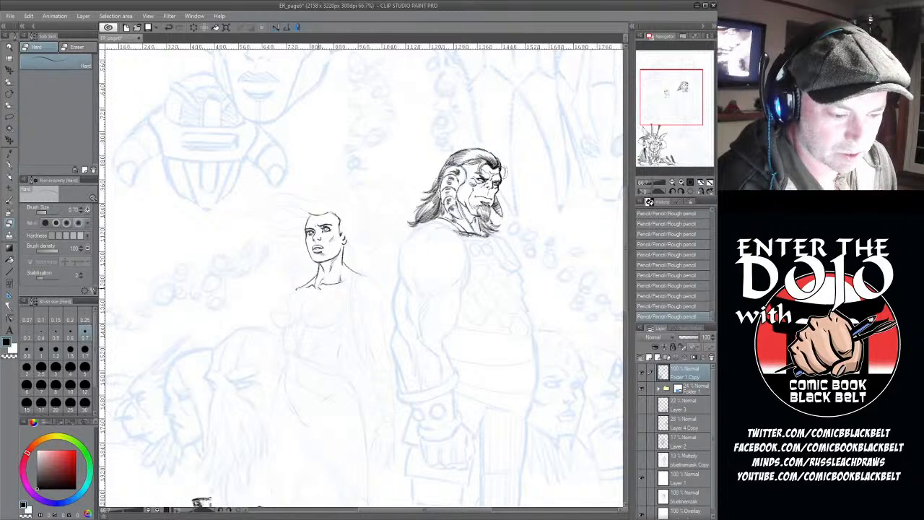
pyautogui.moveTo(321, 288); pyautogui.dragTo(315, 290)
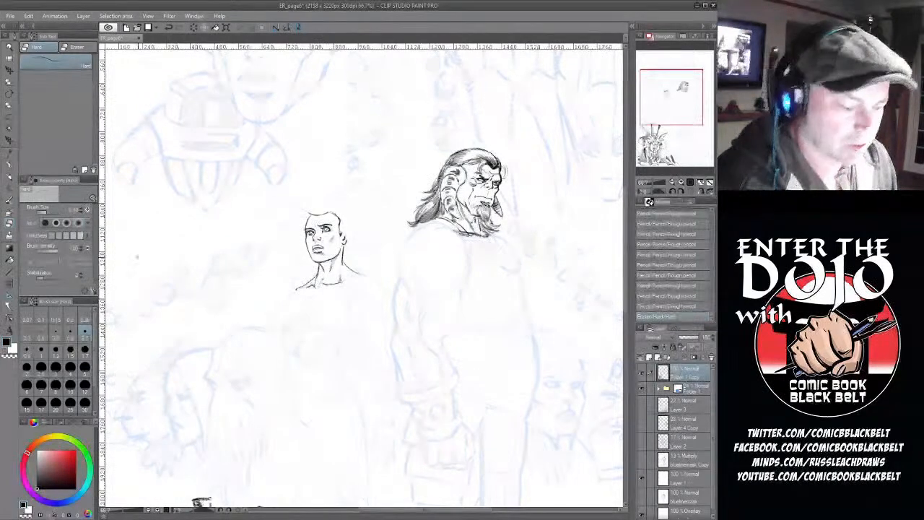
pyautogui.click(10, 178)
pyautogui.moveTo(315, 282); pyautogui.dragTo(324, 288)
# - Outline the woman's bust with the Rough pencil, setting the brush size to 1.2 for the heavier lower contour
pyautogui.moveTo(324, 284)
pyautogui.mouseDown()
pyautogui.moveTo(284, 297)
pyautogui.moveTo(272, 314)
pyautogui.moveTo(289, 330)
pyautogui.mouseUp()
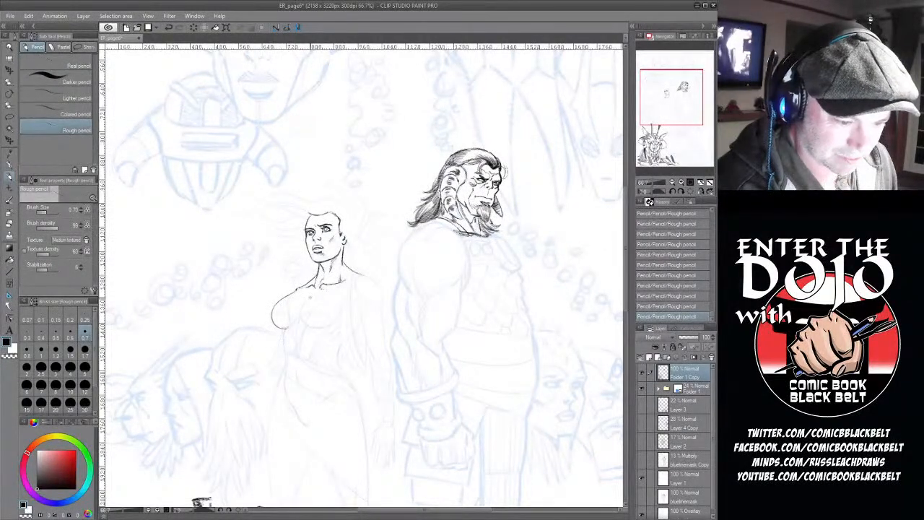
pyautogui.moveTo(302, 306); pyautogui.dragTo(313, 329)
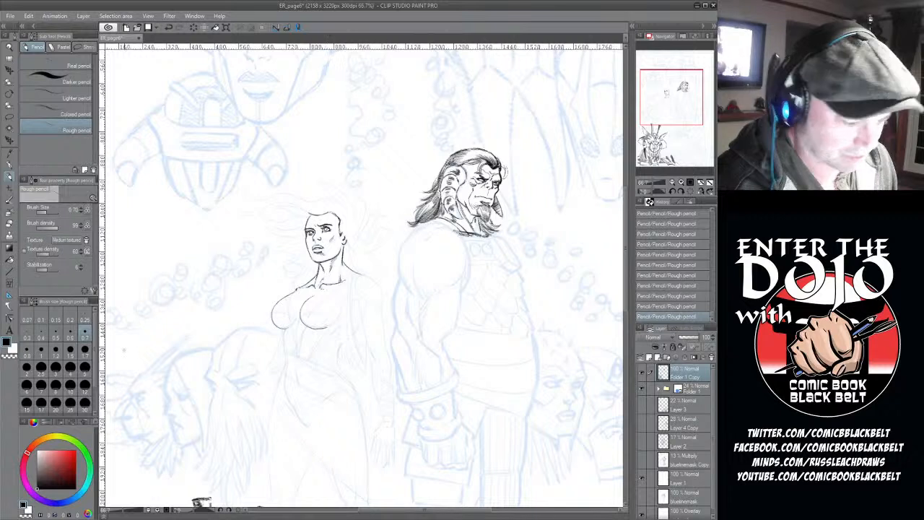
pyautogui.click(56, 349)
pyautogui.moveTo(310, 325)
pyautogui.mouseDown()
pyautogui.moveTo(327, 330)
pyautogui.moveTo(340, 316)
pyautogui.mouseUp()
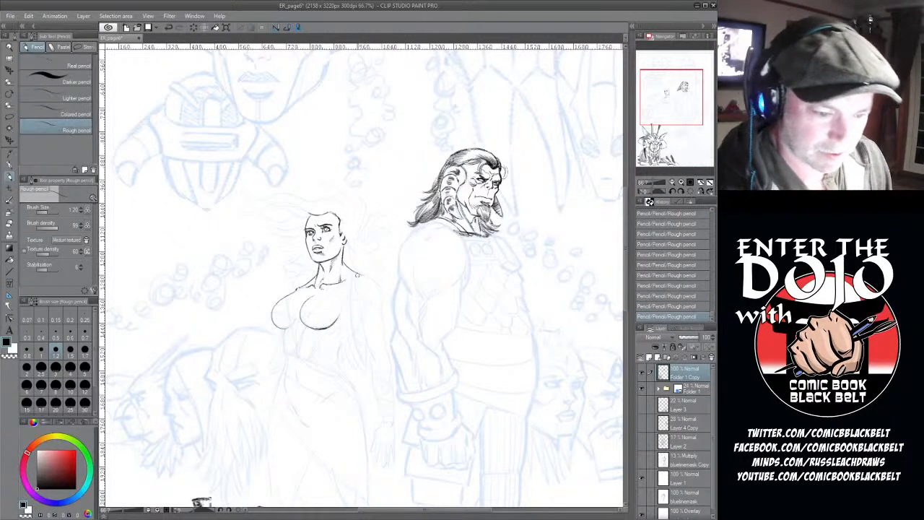
# - Pencil the woman's rounded shoulder and both contours of her arm nearest the man, from the armpit down to the wrist
pyautogui.moveTo(344, 263)
pyautogui.mouseDown()
pyautogui.moveTo(376, 282)
pyautogui.moveTo(382, 310)
pyautogui.mouseUp()
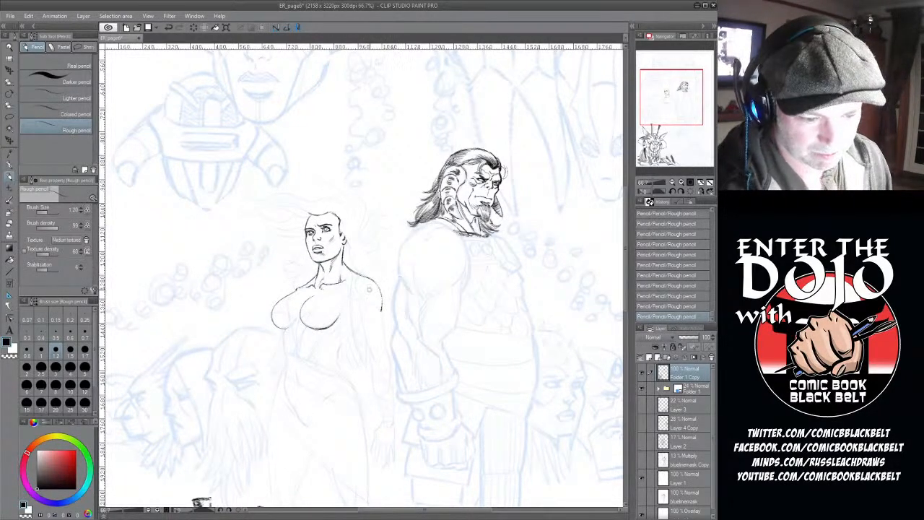
pyautogui.moveTo(352, 299)
pyautogui.mouseDown()
pyautogui.moveTo(363, 301)
pyautogui.moveTo(366, 337)
pyautogui.mouseUp()
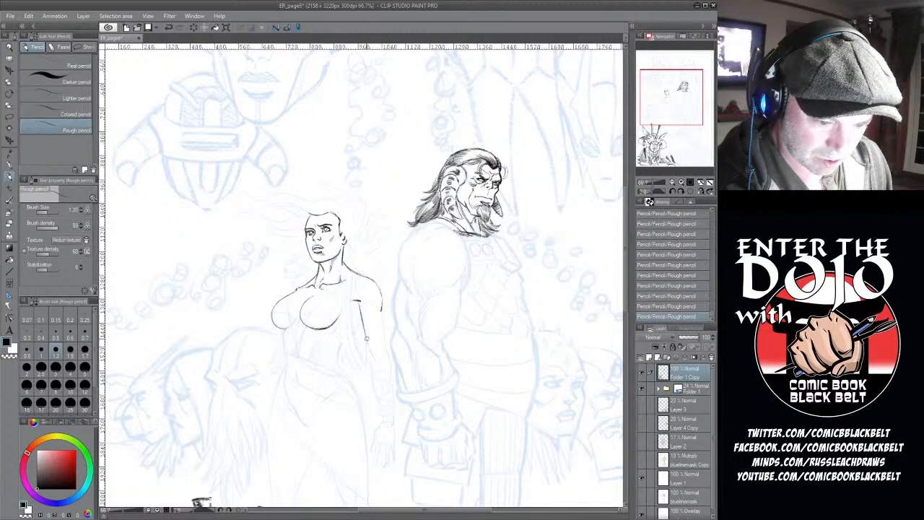
pyautogui.moveTo(383, 312)
pyautogui.mouseDown()
pyautogui.moveTo(388, 395)
pyautogui.moveTo(371, 353)
pyautogui.moveTo(382, 423)
pyautogui.mouseUp()
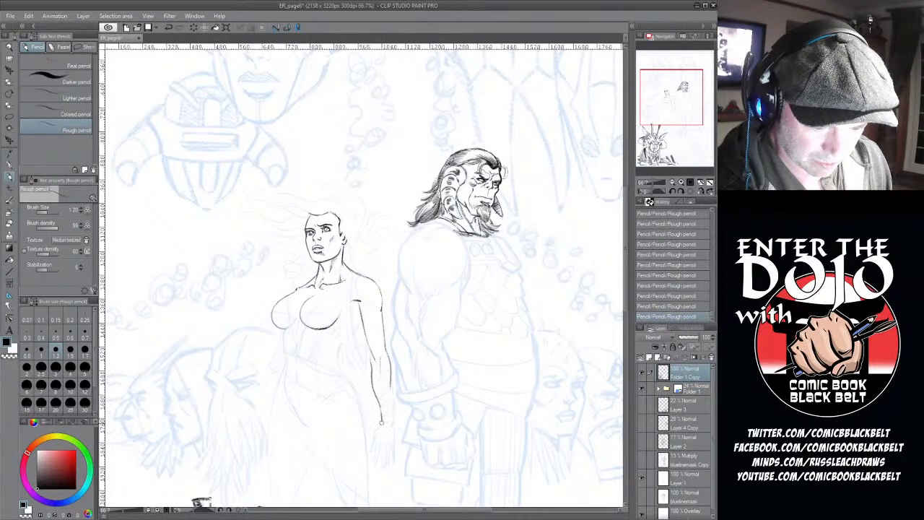
pyautogui.moveTo(391, 375); pyautogui.dragTo(389, 431)
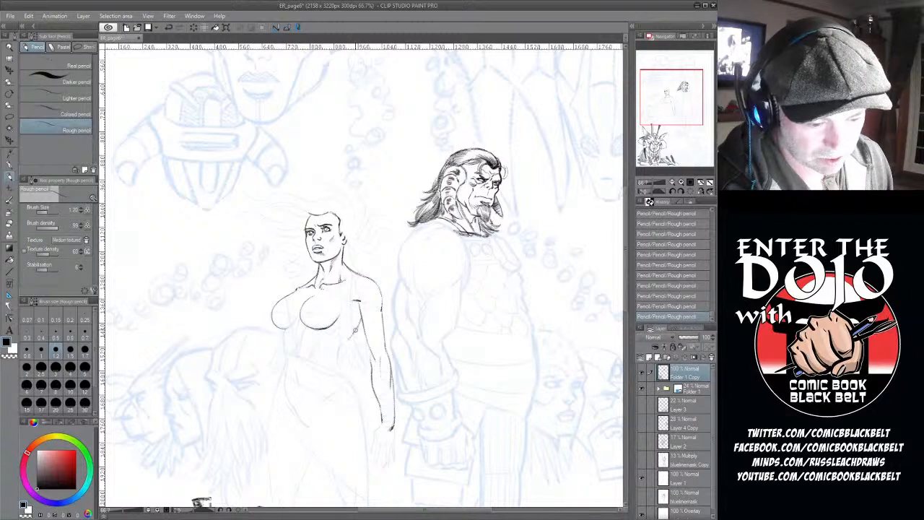
# - Draw both sides of the woman's torso from below the bust and armpit down to the waist
pyautogui.moveTo(345, 341); pyautogui.dragTo(338, 359)
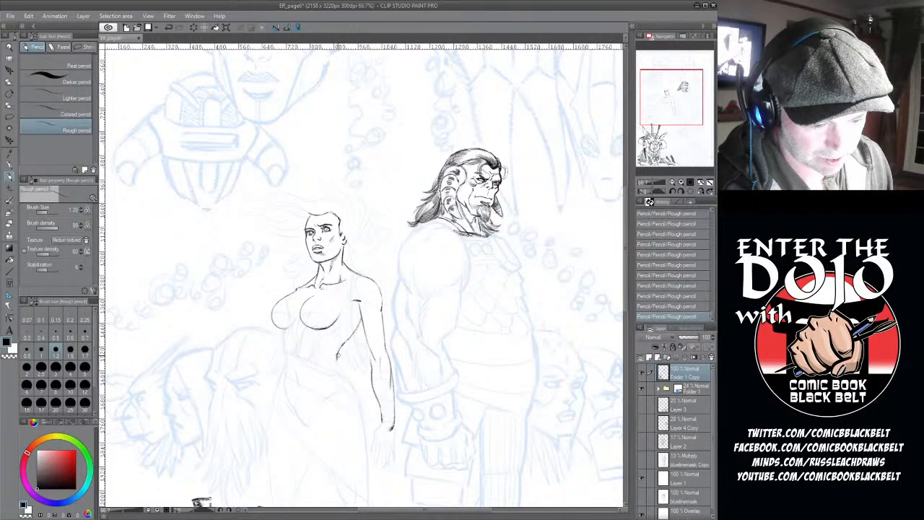
pyautogui.moveTo(355, 327); pyautogui.dragTo(346, 340)
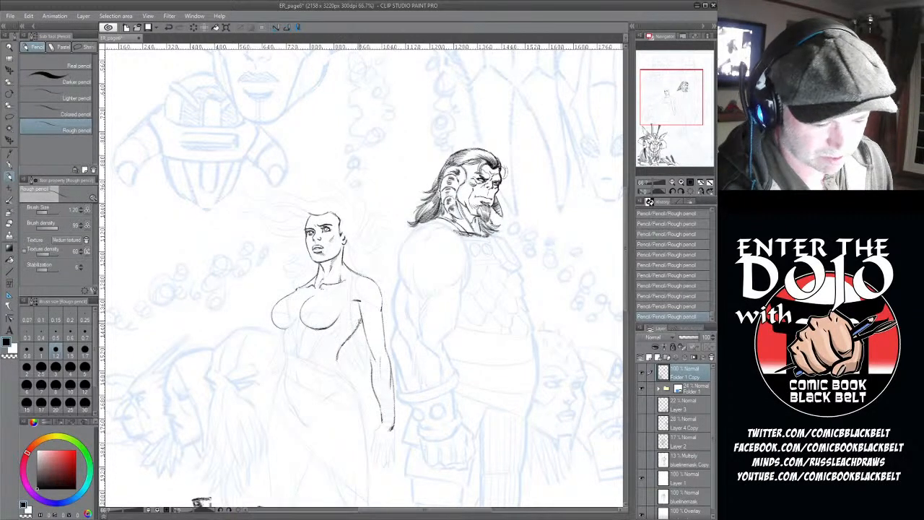
pyautogui.moveTo(284, 330)
pyautogui.mouseDown()
pyautogui.moveTo(287, 378)
pyautogui.moveTo(338, 364)
pyautogui.mouseUp()
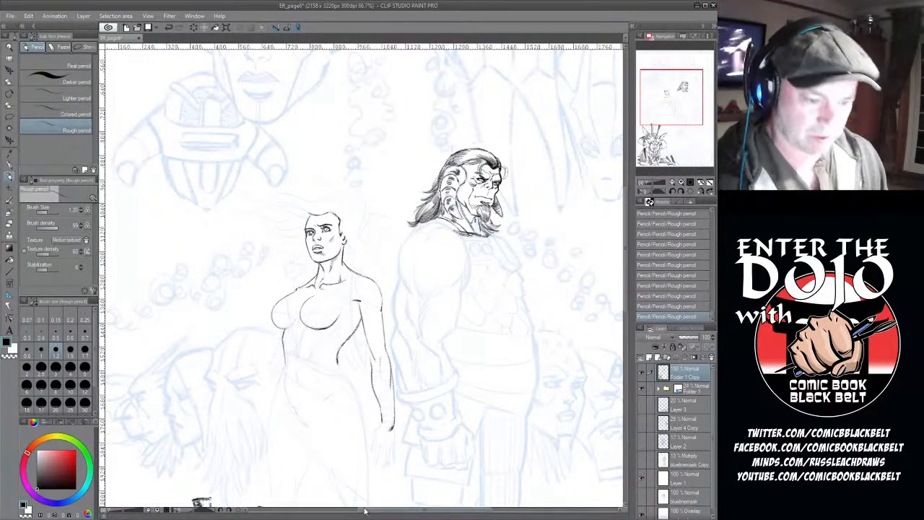
# - Pencil the woman's windblown hair sweeping off the forehead, over the crown and out behind her ear toward the shoulder
pyautogui.moveTo(306, 212); pyautogui.dragTo(244, 196)
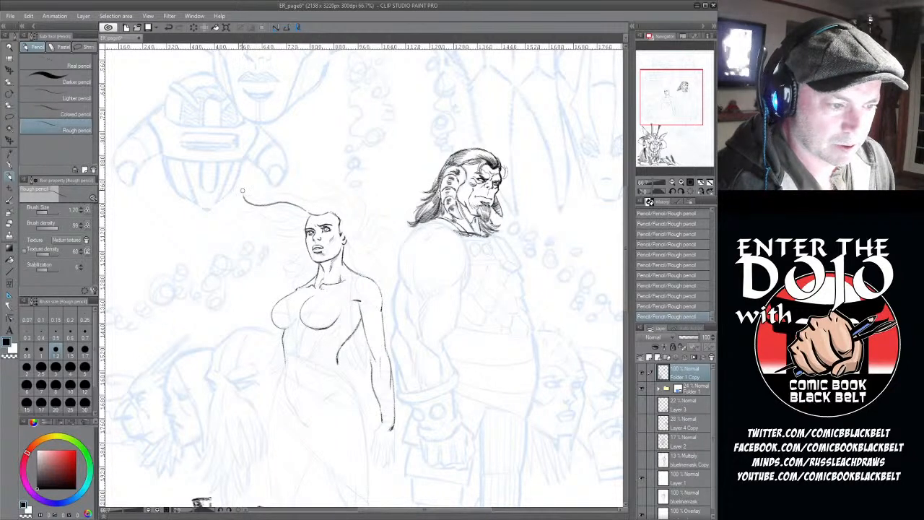
pyautogui.moveTo(244, 195)
pyautogui.mouseDown()
pyautogui.moveTo(309, 197)
pyautogui.moveTo(344, 207)
pyautogui.mouseUp()
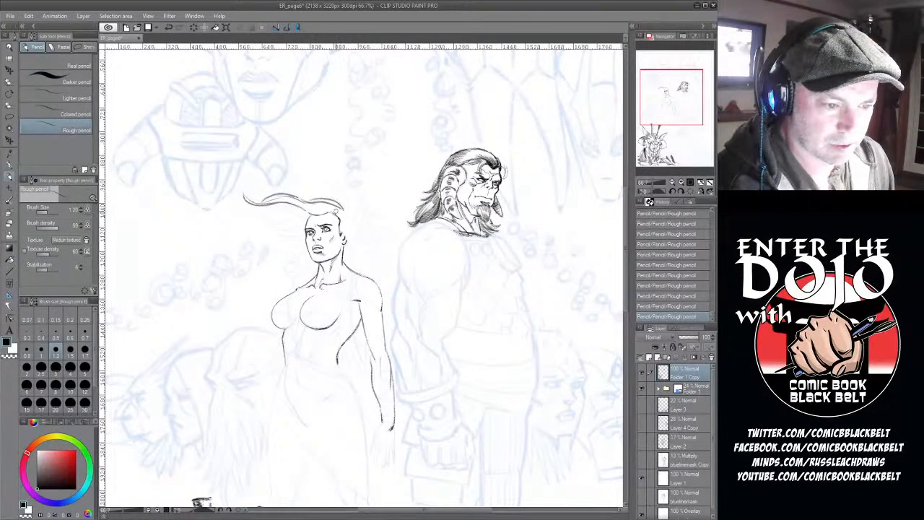
pyautogui.moveTo(318, 199); pyautogui.dragTo(343, 208)
pyautogui.moveTo(317, 178)
pyautogui.mouseDown()
pyautogui.moveTo(354, 228)
pyautogui.moveTo(319, 211)
pyautogui.moveTo(347, 223)
pyautogui.moveTo(352, 210)
pyautogui.moveTo(346, 231)
pyautogui.moveTo(360, 227)
pyautogui.moveTo(353, 234)
pyautogui.mouseUp()
pyautogui.moveTo(375, 189)
pyautogui.mouseDown()
pyautogui.moveTo(351, 218)
pyautogui.moveTo(362, 224)
pyautogui.mouseUp()
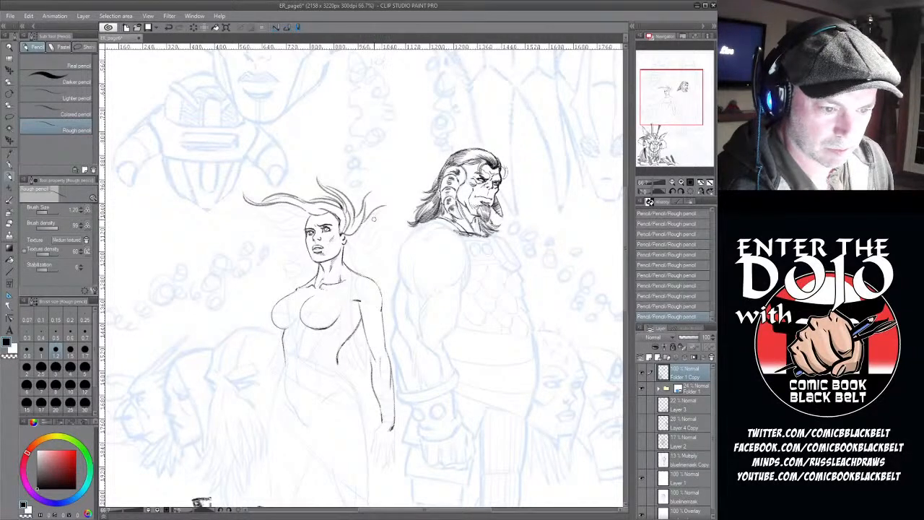
pyautogui.moveTo(376, 218)
pyautogui.mouseDown()
pyautogui.moveTo(358, 238)
pyautogui.moveTo(346, 236)
pyautogui.moveTo(379, 231)
pyautogui.moveTo(371, 258)
pyautogui.moveTo(386, 273)
pyautogui.mouseUp()
pyautogui.moveTo(345, 241)
pyautogui.mouseDown()
pyautogui.moveTo(383, 280)
pyautogui.moveTo(351, 269)
pyautogui.moveTo(375, 280)
pyautogui.mouseUp()
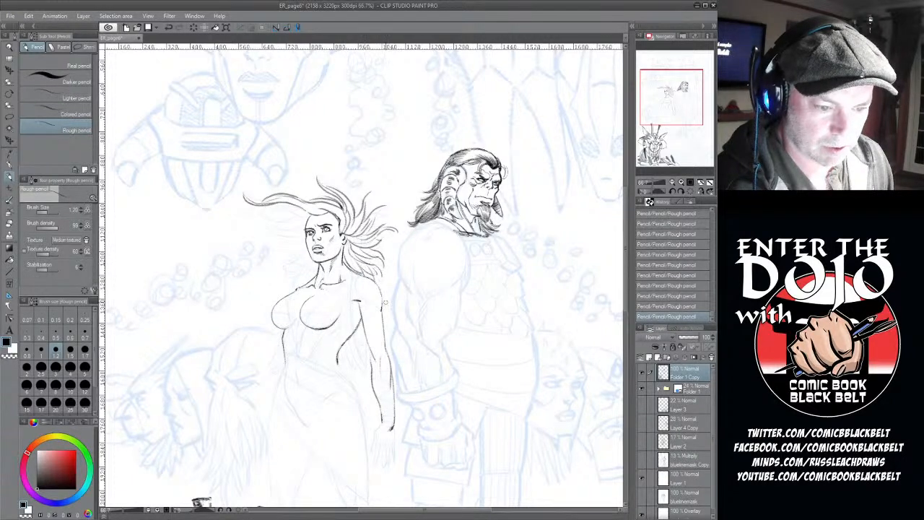
# - Fill in the flowing hair strands in front of the woman's face and neck, and add extra strands at the crown and shoulder
pyautogui.moveTo(312, 215)
pyautogui.mouseDown()
pyautogui.moveTo(250, 204)
pyautogui.moveTo(308, 216)
pyautogui.moveTo(253, 230)
pyautogui.moveTo(309, 215)
pyautogui.moveTo(266, 234)
pyautogui.moveTo(285, 239)
pyautogui.moveTo(249, 236)
pyautogui.moveTo(280, 242)
pyautogui.moveTo(268, 249)
pyautogui.moveTo(291, 261)
pyautogui.moveTo(269, 275)
pyautogui.mouseUp()
pyautogui.moveTo(310, 253)
pyautogui.mouseDown()
pyautogui.moveTo(271, 289)
pyautogui.moveTo(307, 269)
pyautogui.moveTo(268, 297)
pyautogui.moveTo(291, 282)
pyautogui.mouseUp()
pyautogui.moveTo(321, 265)
pyautogui.mouseDown()
pyautogui.moveTo(282, 292)
pyautogui.moveTo(305, 280)
pyautogui.mouseUp()
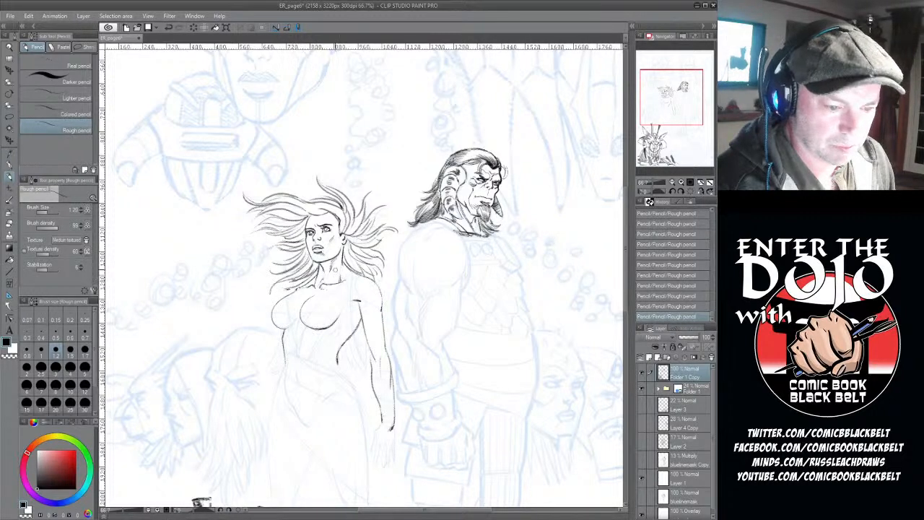
pyautogui.moveTo(372, 268)
pyautogui.mouseDown()
pyautogui.moveTo(386, 290)
pyautogui.moveTo(377, 283)
pyautogui.mouseUp()
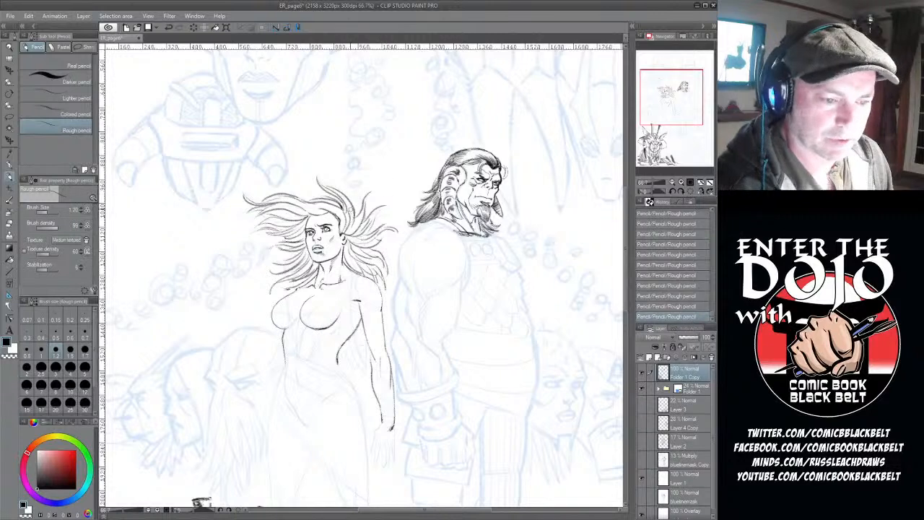
pyautogui.moveTo(325, 198); pyautogui.dragTo(303, 177)
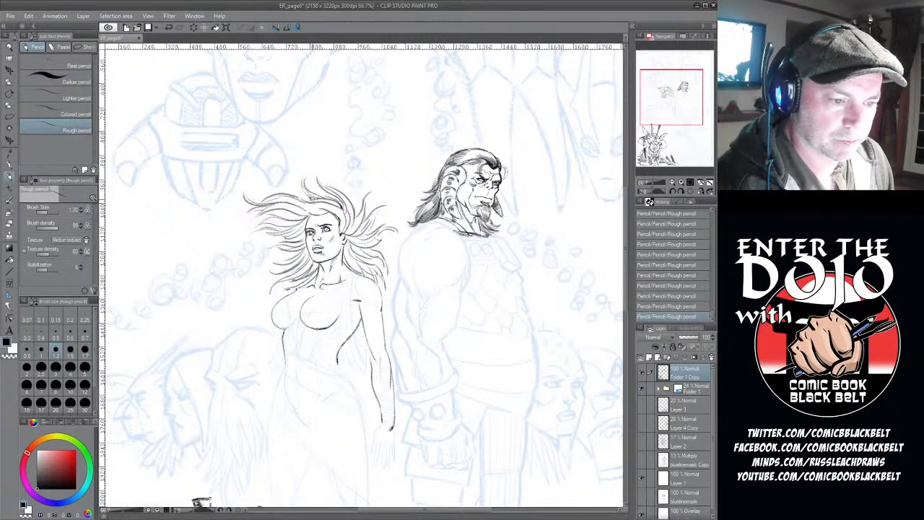
pyautogui.moveTo(322, 202)
pyautogui.mouseDown()
pyautogui.moveTo(302, 199)
pyautogui.moveTo(343, 213)
pyautogui.moveTo(295, 216)
pyautogui.mouseUp()
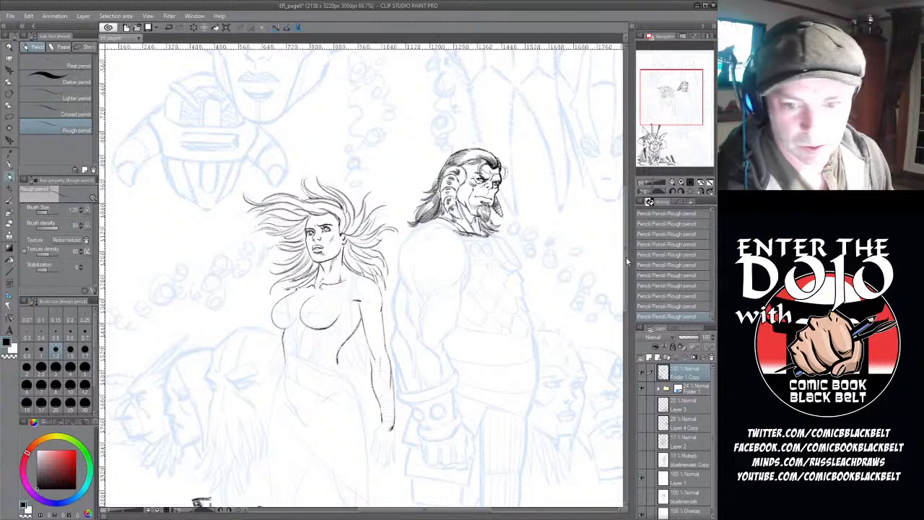
pyautogui.scroll(-3, 627, 266)
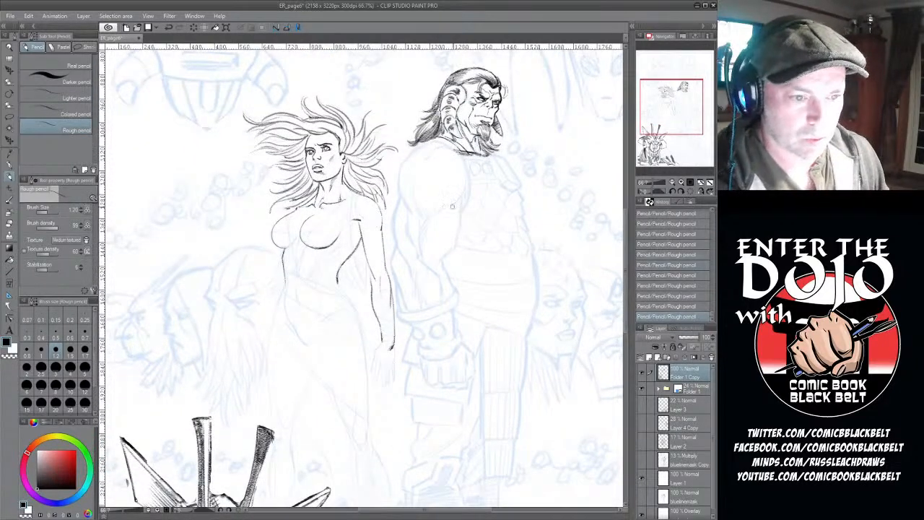
# - Pencil the drape folds hanging from the woman's near shoulder beside her arm, and the cloth streaming outward from her far side
pyautogui.scroll(-3, 424, 215)
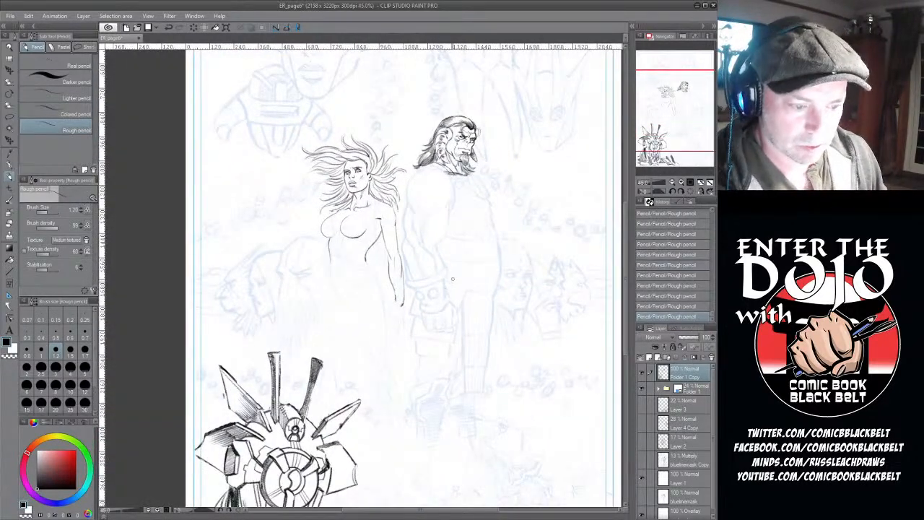
pyautogui.scroll(1, 453, 279)
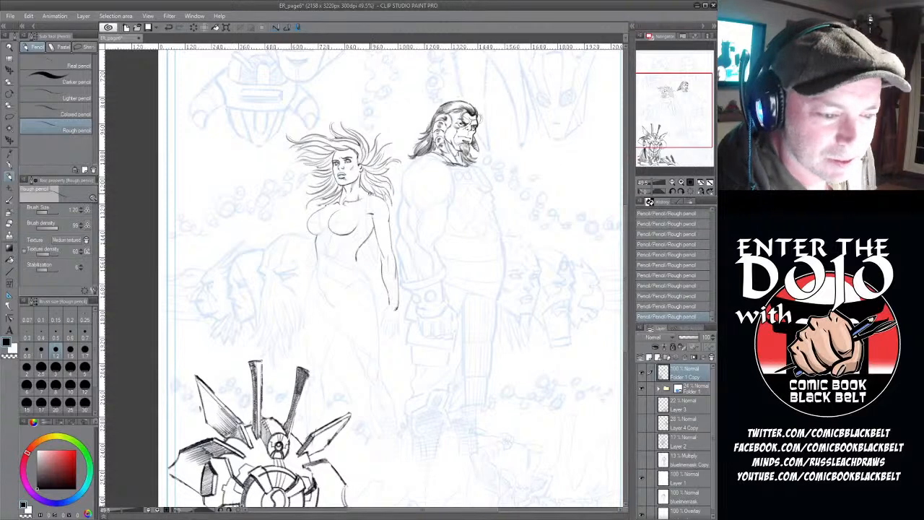
pyautogui.moveTo(366, 209); pyautogui.dragTo(378, 258)
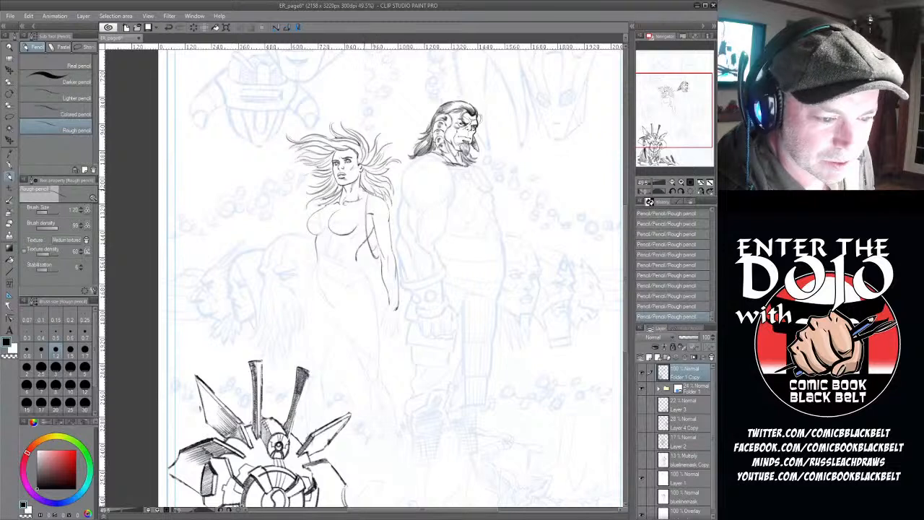
pyautogui.moveTo(366, 193)
pyautogui.mouseDown()
pyautogui.moveTo(369, 268)
pyautogui.moveTo(367, 221)
pyautogui.moveTo(375, 267)
pyautogui.moveTo(364, 238)
pyautogui.moveTo(372, 259)
pyautogui.mouseUp()
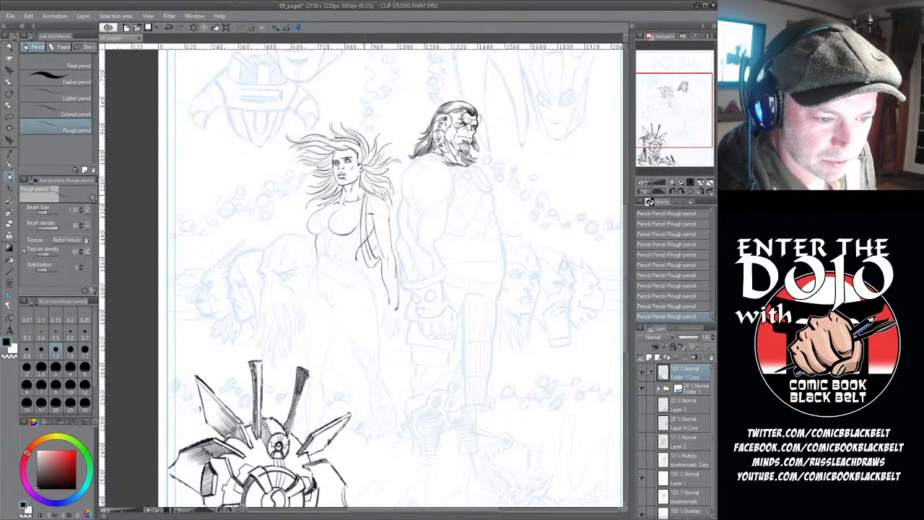
pyautogui.moveTo(356, 213); pyautogui.dragTo(364, 265)
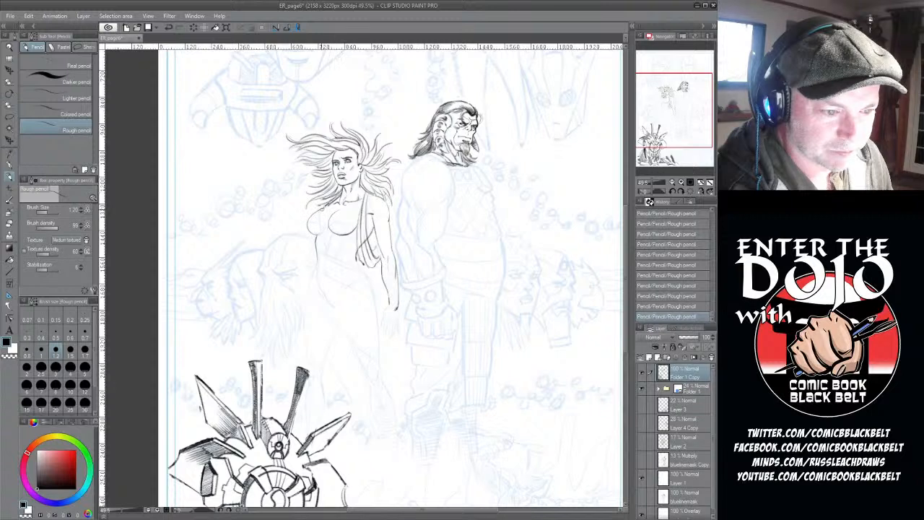
pyautogui.moveTo(311, 233); pyautogui.dragTo(314, 265)
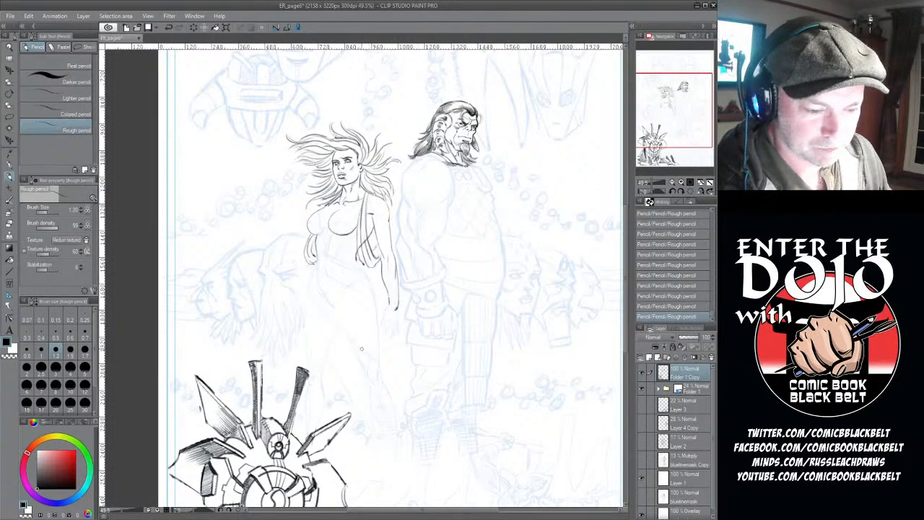
pyautogui.moveTo(299, 238)
pyautogui.mouseDown()
pyautogui.moveTo(254, 250)
pyautogui.moveTo(307, 239)
pyautogui.moveTo(280, 259)
pyautogui.moveTo(293, 253)
pyautogui.moveTo(283, 228)
pyautogui.moveTo(249, 234)
pyautogui.moveTo(309, 238)
pyautogui.mouseUp()
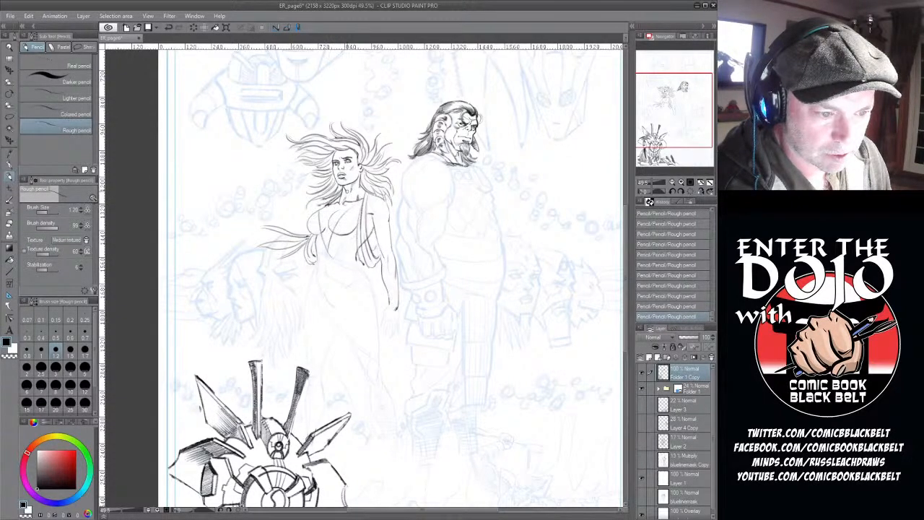
# - Erase the stray pencil lines where the woman's far collarbone meets her shoulder and upper bust
pyautogui.click(10, 224)
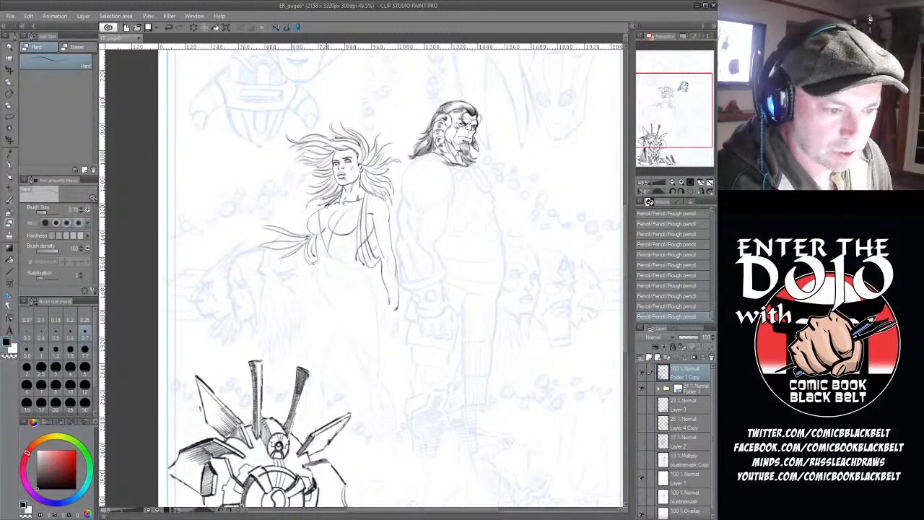
pyautogui.moveTo(327, 206); pyautogui.dragTo(331, 211)
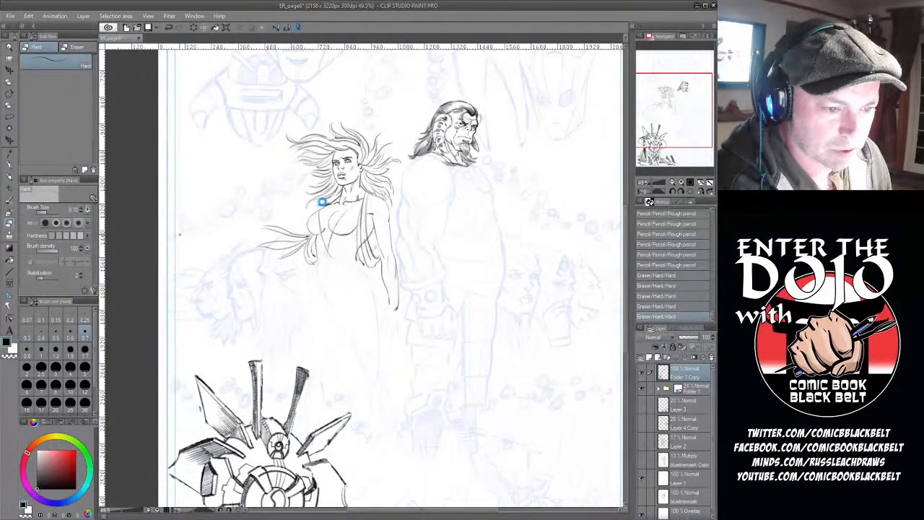
pyautogui.moveTo(330, 204); pyautogui.dragTo(326, 206)
pyautogui.moveTo(329, 203); pyautogui.dragTo(326, 205)
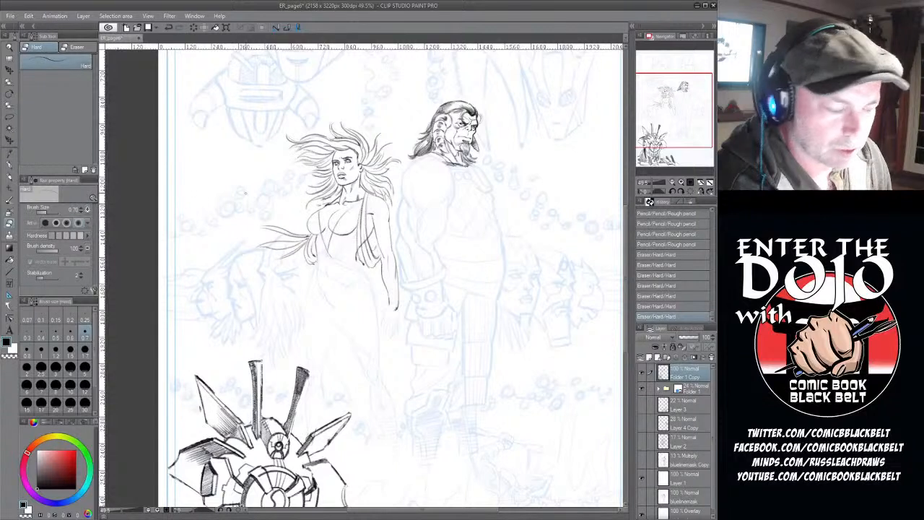
# - Redraw the contour from the base of the woman's neck to her far shoulder, and touch up her eye
pyautogui.click(9, 165)
pyautogui.moveTo(343, 191); pyautogui.dragTo(340, 199)
pyautogui.moveTo(340, 200); pyautogui.dragTo(329, 205)
pyautogui.click(11, 176)
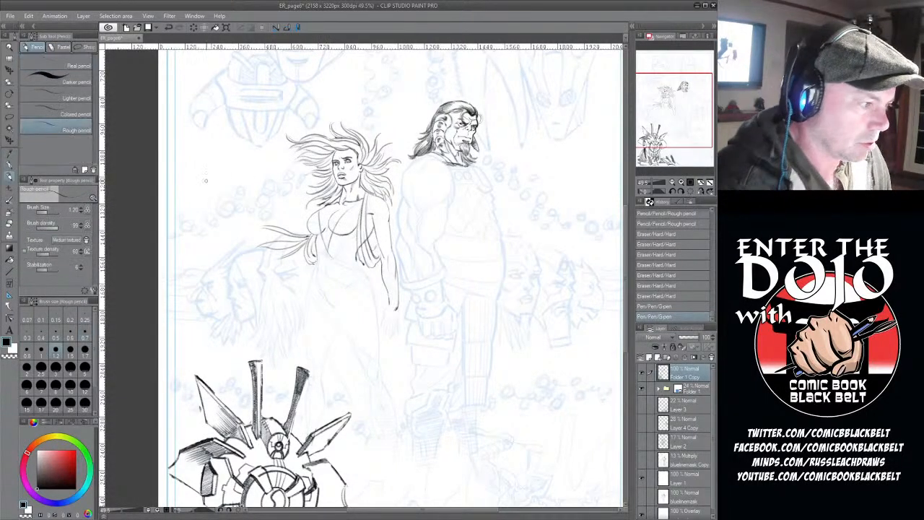
pyautogui.moveTo(338, 192); pyautogui.dragTo(323, 205)
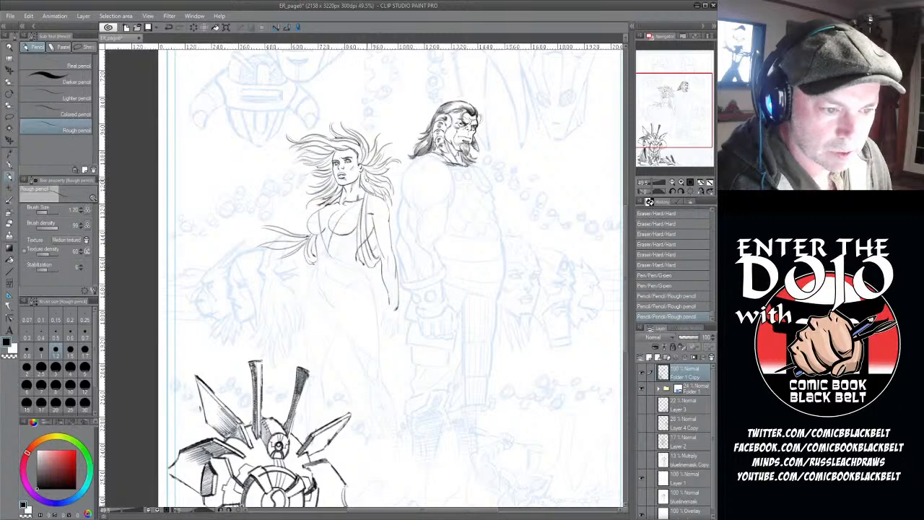
pyautogui.moveTo(334, 162); pyautogui.dragTo(342, 163)
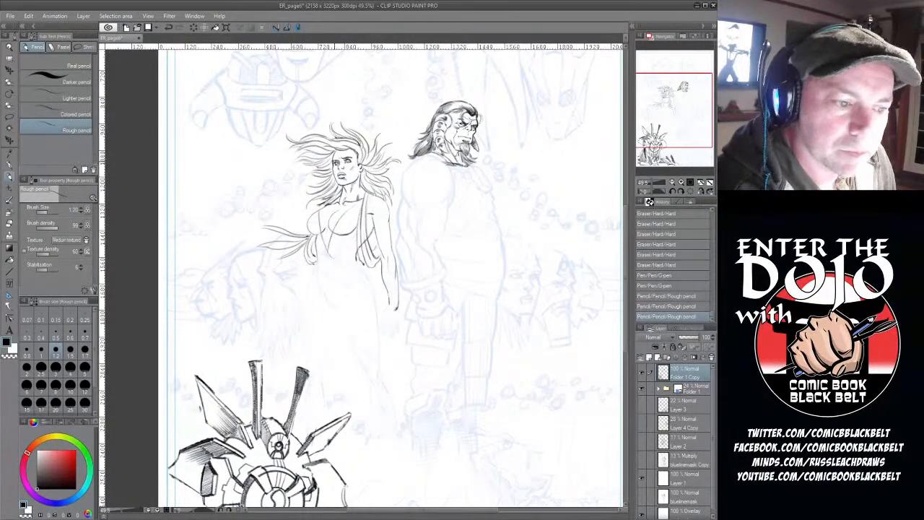
# - Lasso the woman's far eye and enlarge it slightly with the scale and rotate transform
pyautogui.scroll(3, 377, 158)
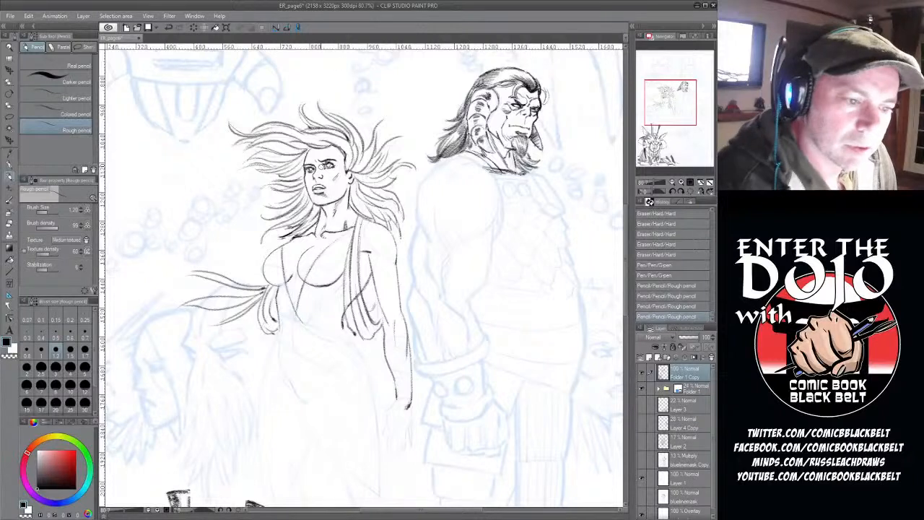
pyautogui.press('m')
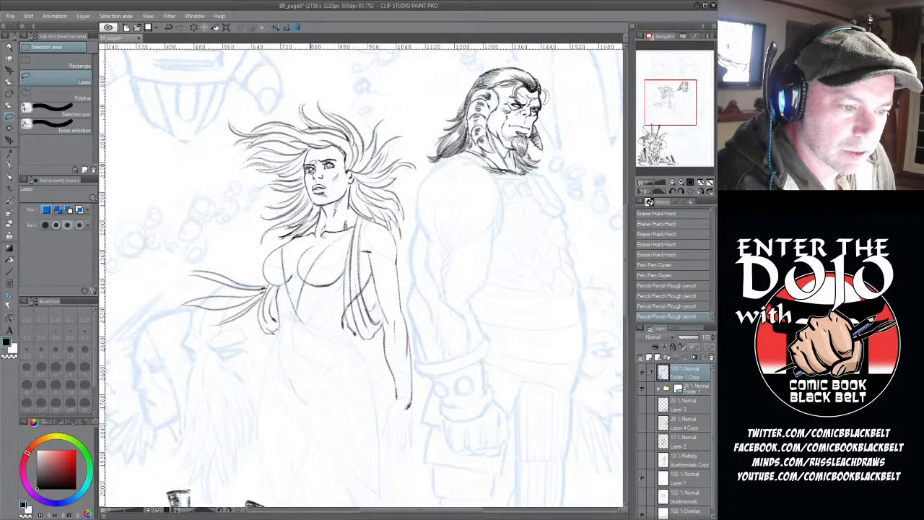
pyautogui.moveTo(315, 167); pyautogui.dragTo(318, 165)
pyautogui.click(345, 189)
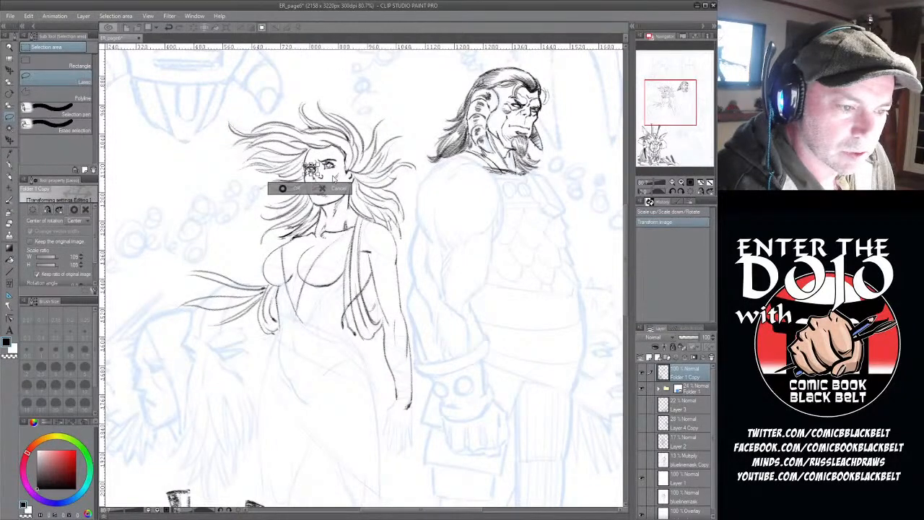
pyautogui.click(282, 189)
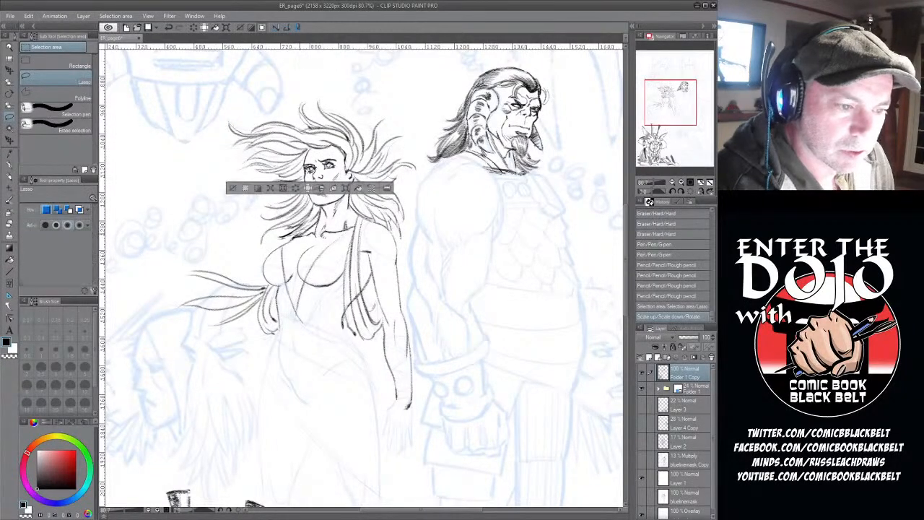
# - Nudge the selected far eye into better alignment on the woman's face and clear the selection
pyautogui.click(11, 142)
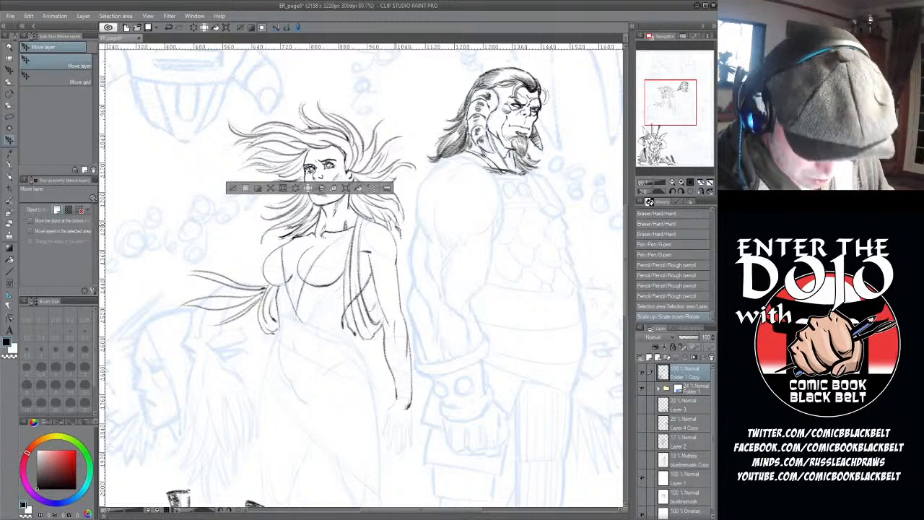
pyautogui.moveTo(339, 281); pyautogui.dragTo(341, 282)
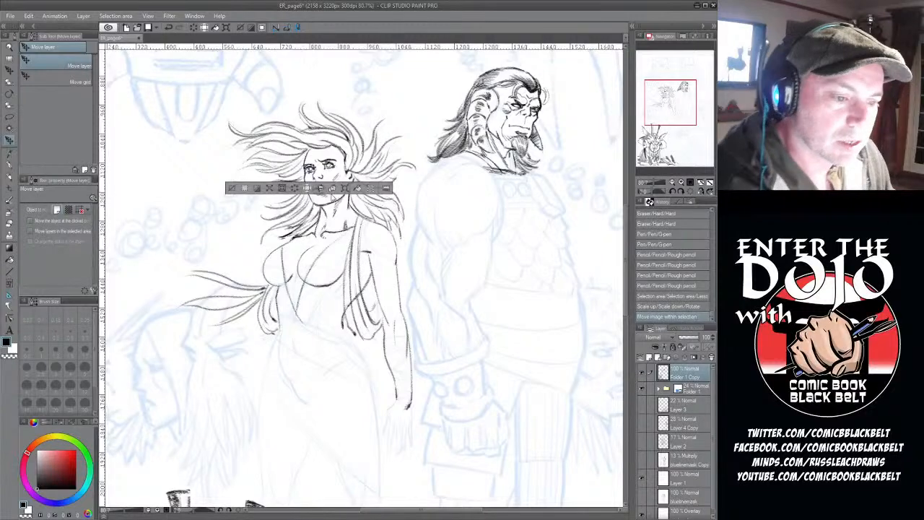
pyautogui.click(345, 189)
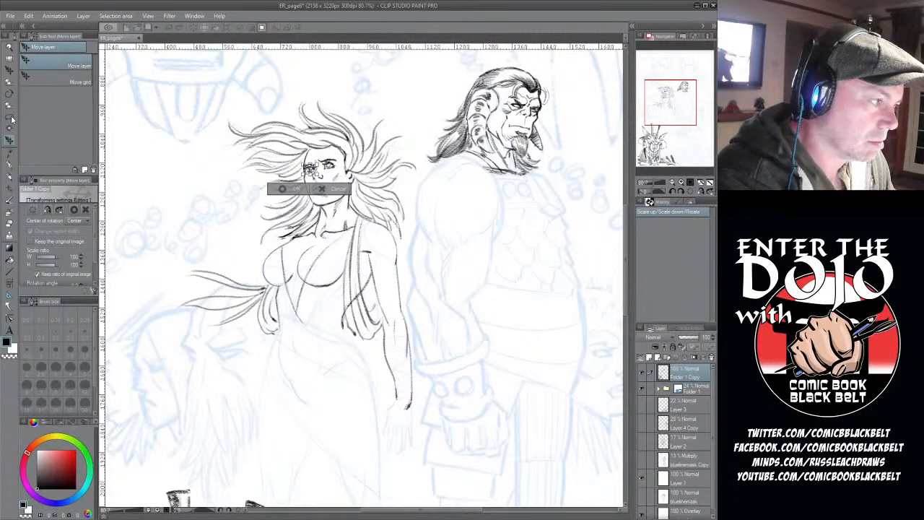
pyautogui.click(333, 192)
pyautogui.click(376, 136)
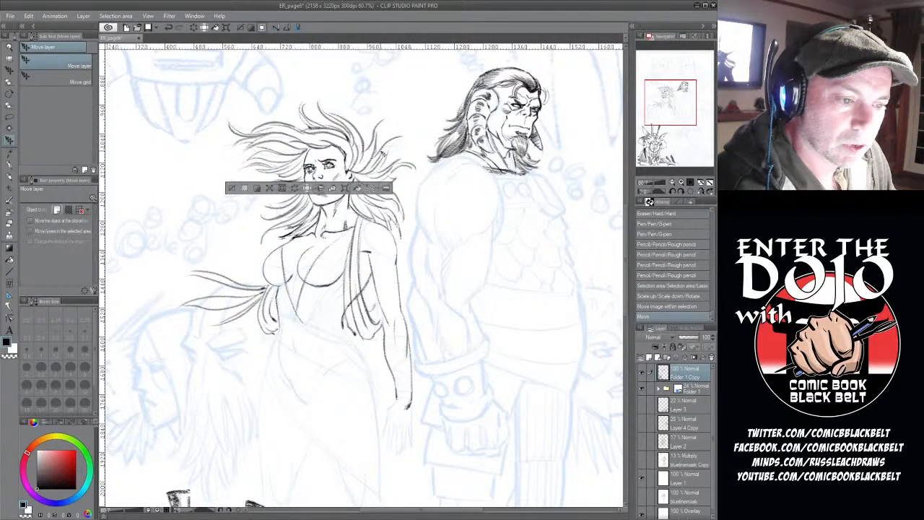
pyautogui.click(10, 116)
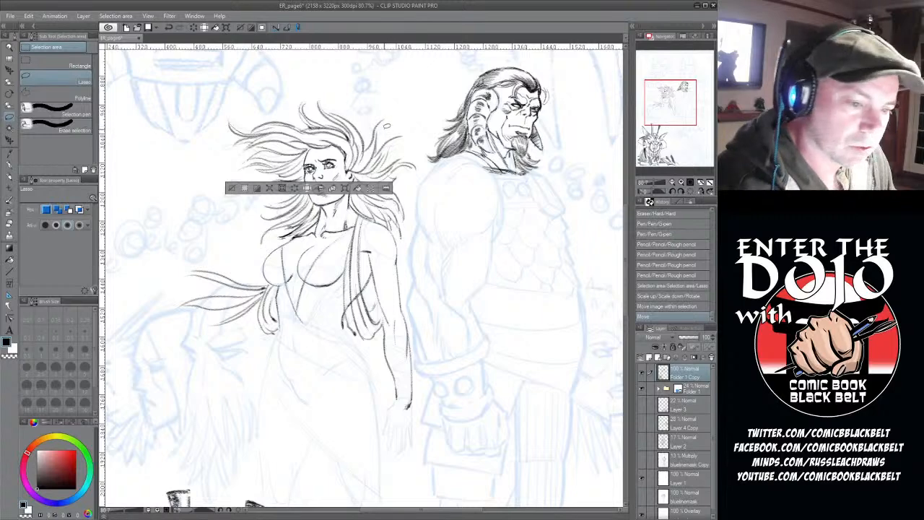
pyautogui.hotkey('ctrl', 'd')
# - Refine the lids and pupils of the woman's eyes with the Rough pencil, reducing the brush size to 0.7
pyautogui.click(8, 174)
pyautogui.moveTo(308, 167); pyautogui.dragTo(313, 171)
pyautogui.moveTo(310, 168); pyautogui.dragTo(313, 172)
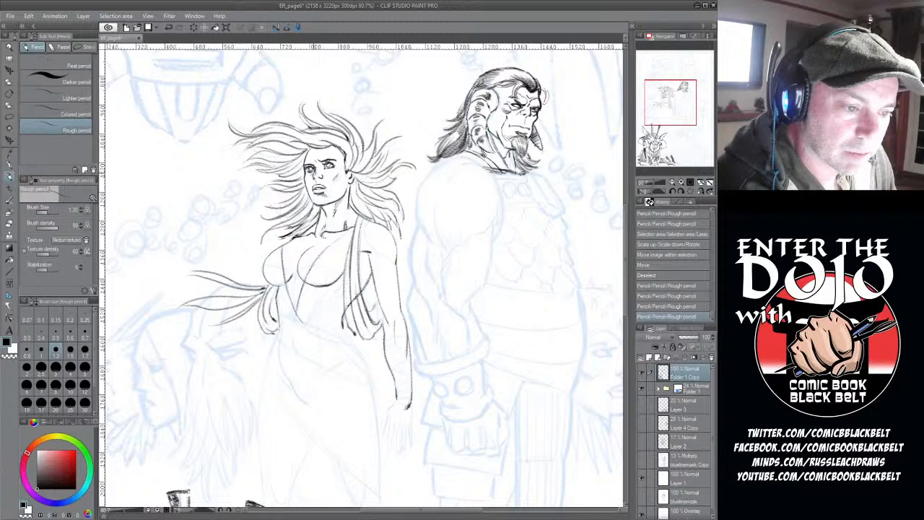
pyautogui.moveTo(310, 170); pyautogui.dragTo(312, 172)
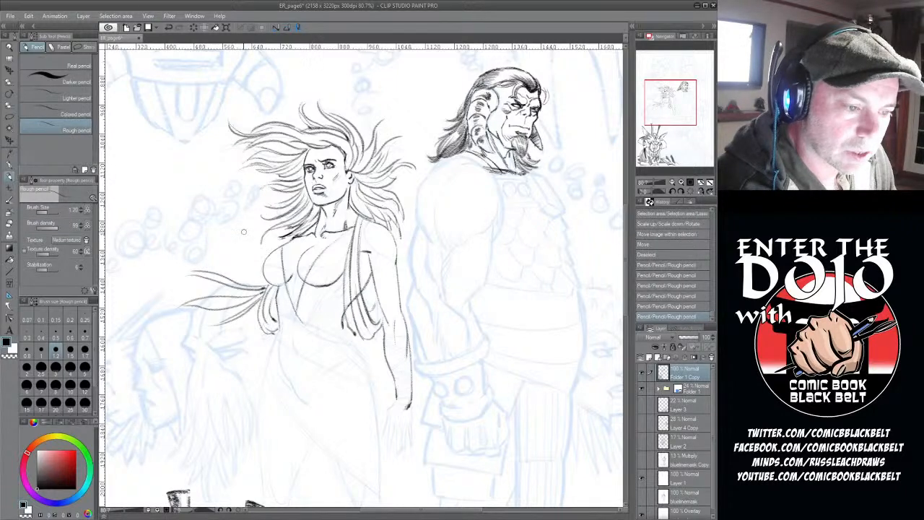
pyautogui.click(85, 336)
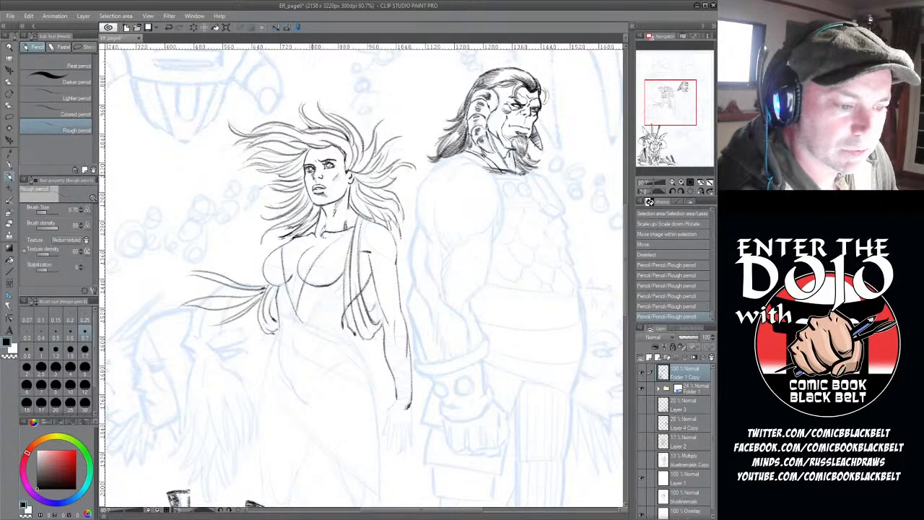
pyautogui.moveTo(309, 170); pyautogui.dragTo(313, 172)
pyautogui.moveTo(309, 170); pyautogui.dragTo(313, 172)
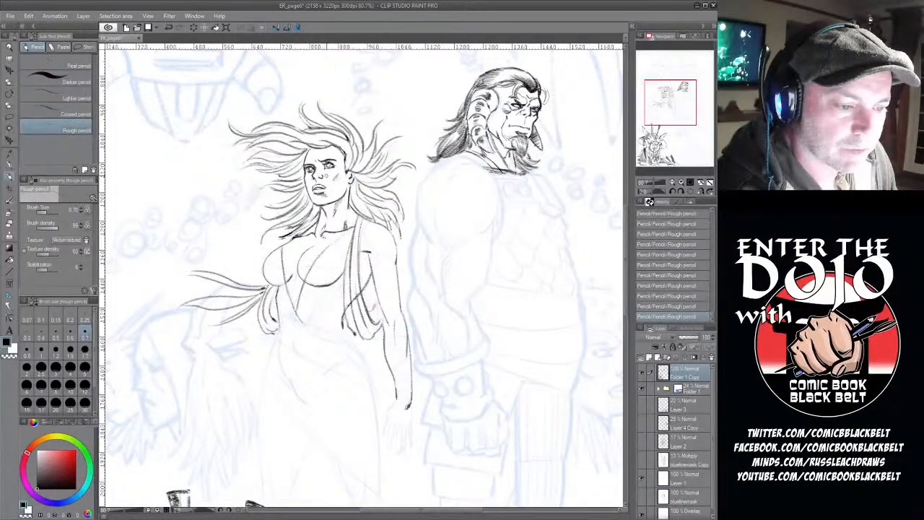
pyautogui.moveTo(323, 165); pyautogui.dragTo(326, 169)
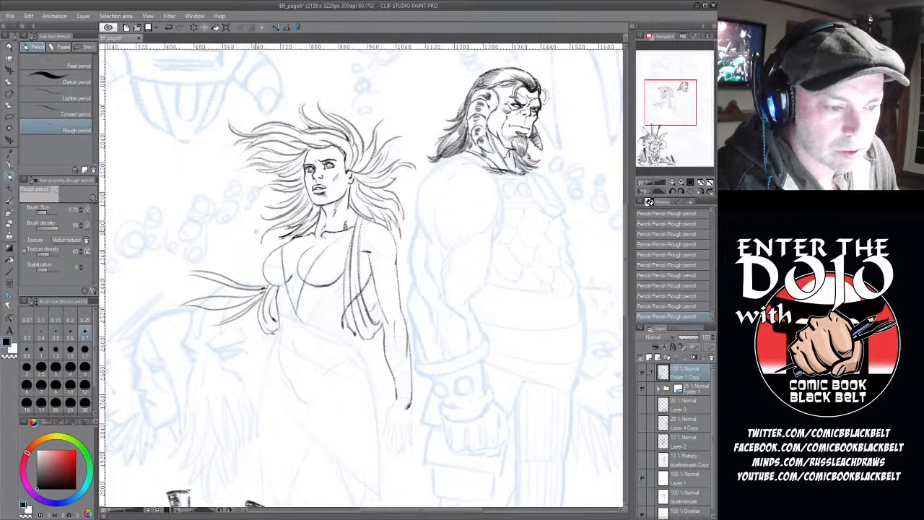
# - Clean up the woman's mouth and the contour under her near bust with the hard eraser
pyautogui.click(8, 227)
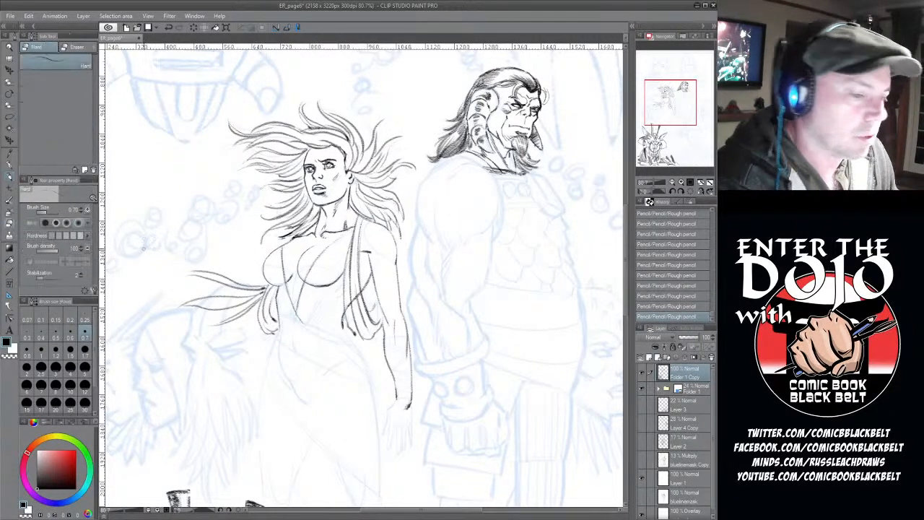
pyautogui.moveTo(313, 193); pyautogui.dragTo(320, 195)
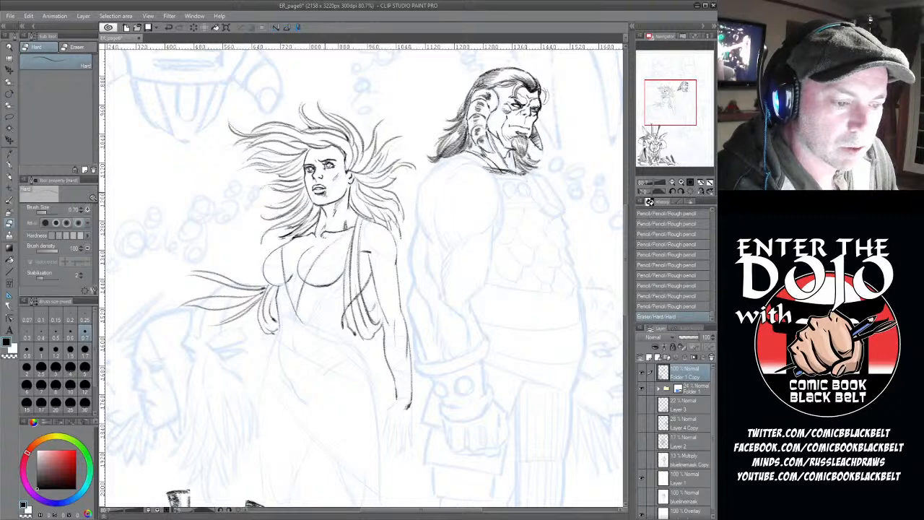
pyautogui.moveTo(347, 278); pyautogui.dragTo(340, 287)
pyautogui.moveTo(341, 284); pyautogui.dragTo(332, 292)
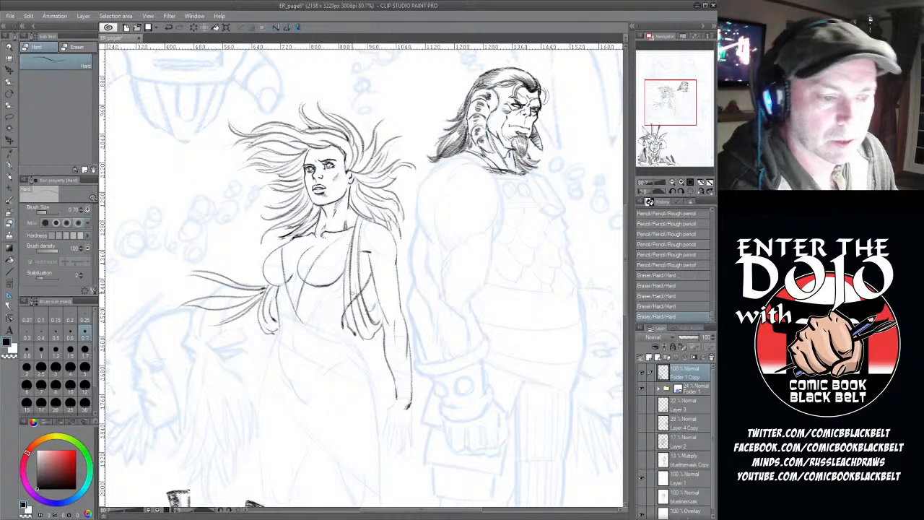
# - Add fold lines to the drape beside the woman's near arm with the Rough pencil at size 1.2, and erase the overlapping torso lines
pyautogui.scroll(-2, 464, 210)
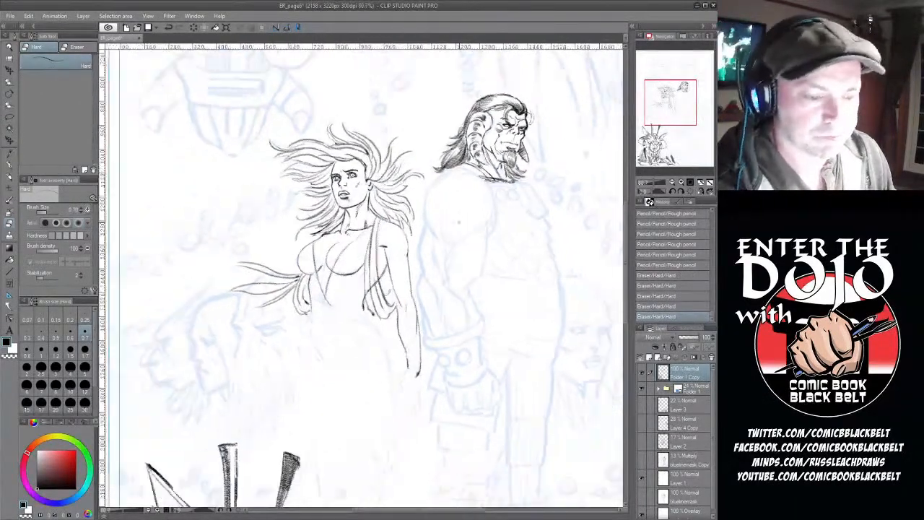
pyautogui.moveTo(451, 511); pyautogui.dragTo(472, 510)
pyautogui.click(11, 178)
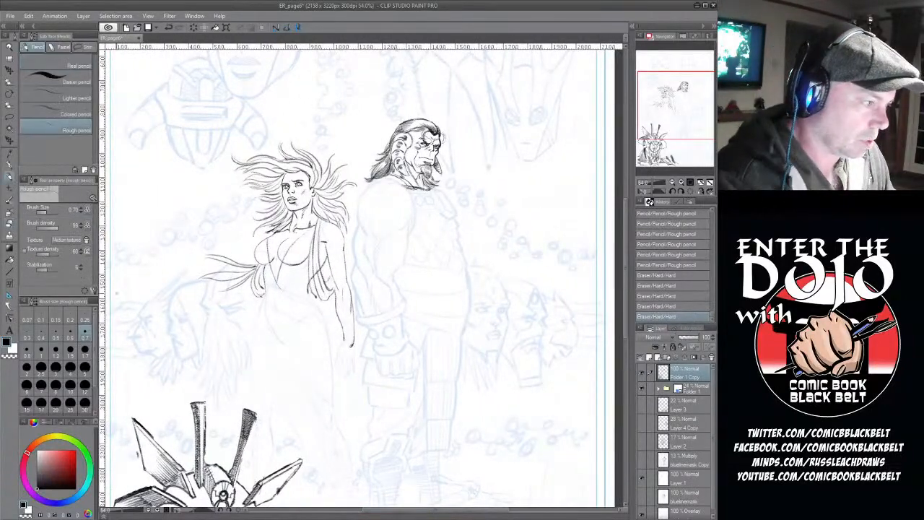
pyautogui.click(55, 350)
pyautogui.moveTo(311, 250)
pyautogui.mouseDown()
pyautogui.moveTo(318, 294)
pyautogui.moveTo(329, 281)
pyautogui.mouseUp()
pyautogui.press('e')
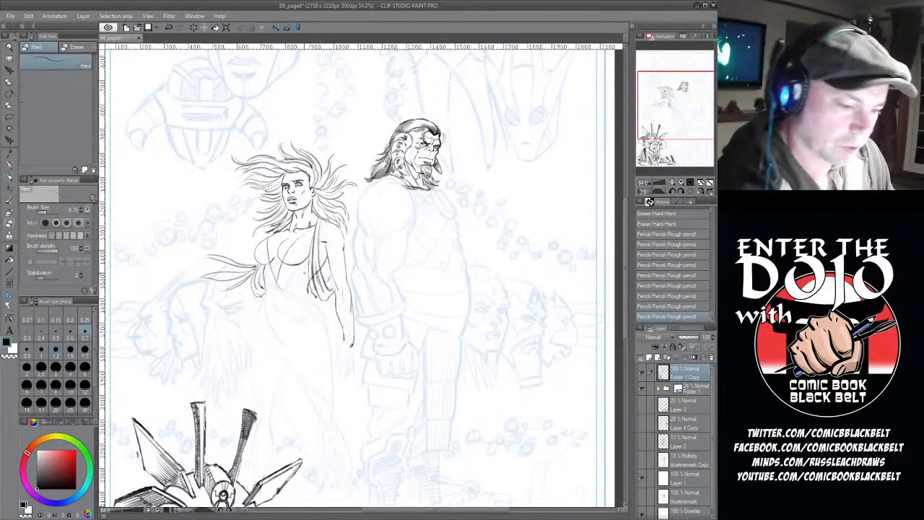
pyautogui.moveTo(314, 275)
pyautogui.mouseDown()
pyautogui.moveTo(312, 282)
pyautogui.moveTo(321, 271)
pyautogui.mouseUp()
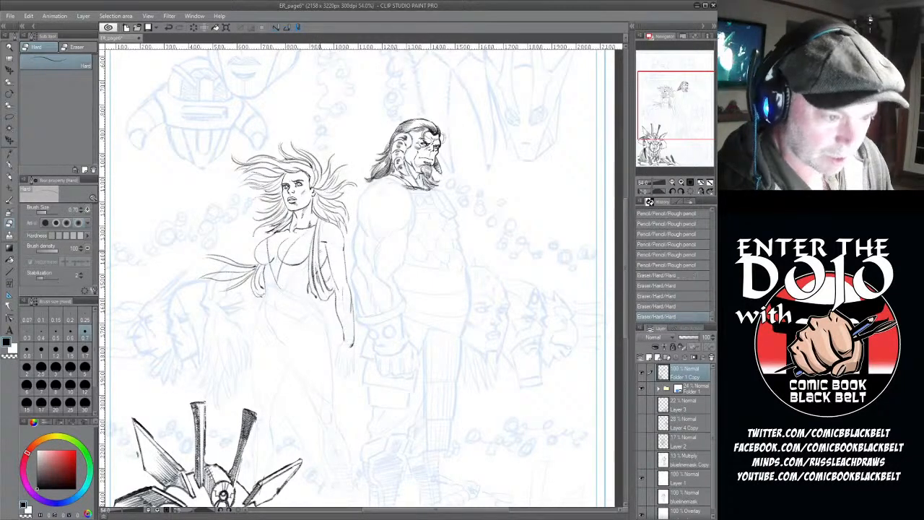
pyautogui.press('p')
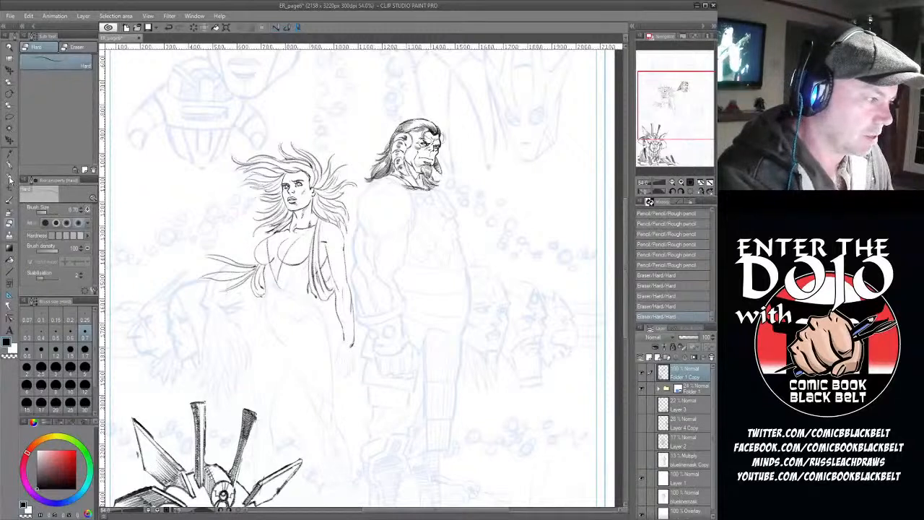
# - Draw the gathered fabric folds across the woman's bust and waist with the Rough pencil at size 1.2
pyautogui.moveTo(296, 240)
pyautogui.mouseDown()
pyautogui.moveTo(315, 227)
pyautogui.moveTo(273, 234)
pyautogui.mouseUp()
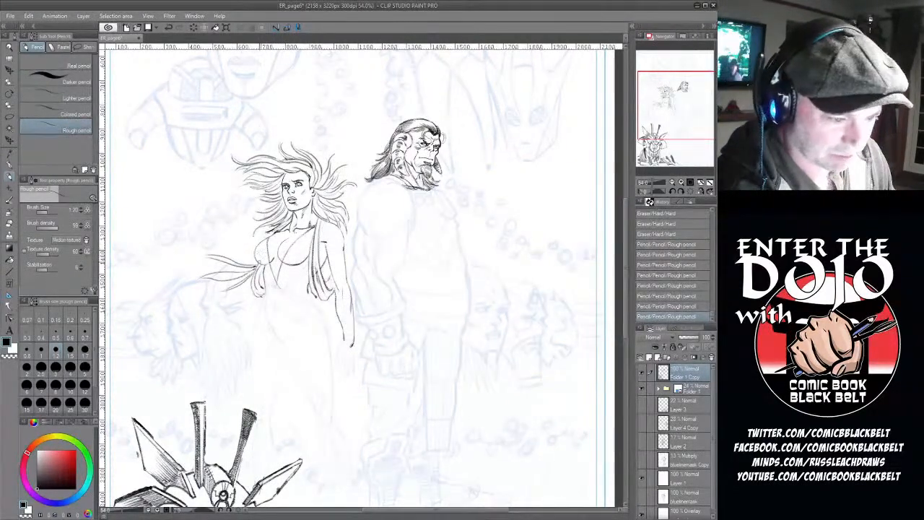
pyautogui.moveTo(262, 260)
pyautogui.mouseDown()
pyautogui.moveTo(264, 283)
pyautogui.moveTo(258, 276)
pyautogui.moveTo(276, 299)
pyautogui.moveTo(321, 309)
pyautogui.mouseUp()
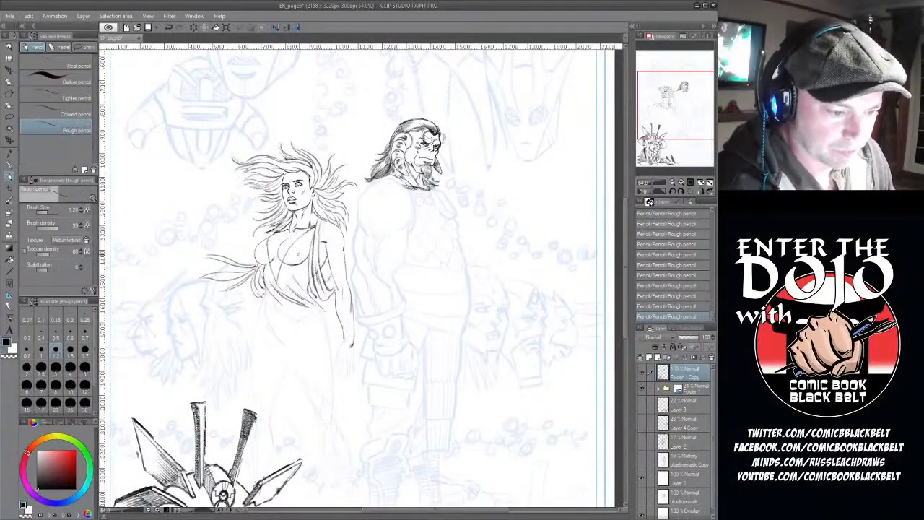
pyautogui.moveTo(289, 252)
pyautogui.mouseDown()
pyautogui.moveTo(279, 281)
pyautogui.moveTo(292, 261)
pyautogui.moveTo(293, 287)
pyautogui.moveTo(302, 264)
pyautogui.moveTo(300, 293)
pyautogui.mouseUp()
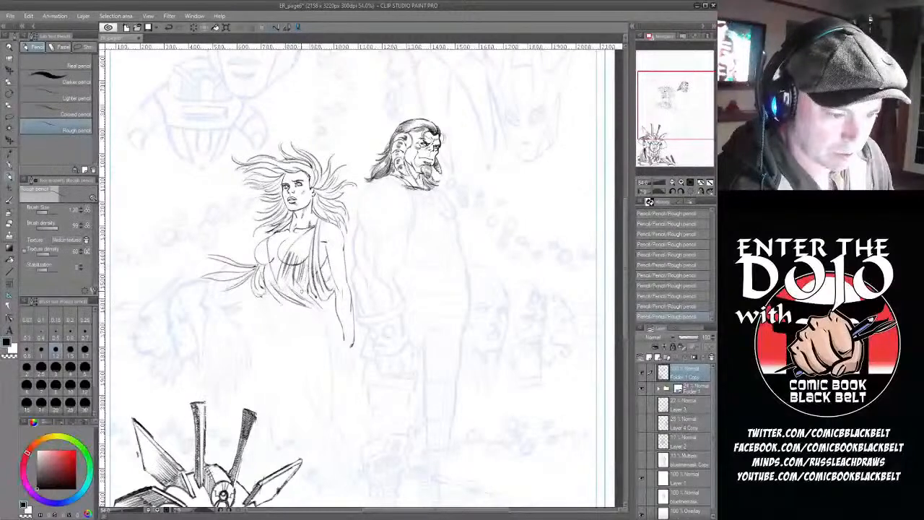
pyautogui.moveTo(269, 252); pyautogui.dragTo(259, 265)
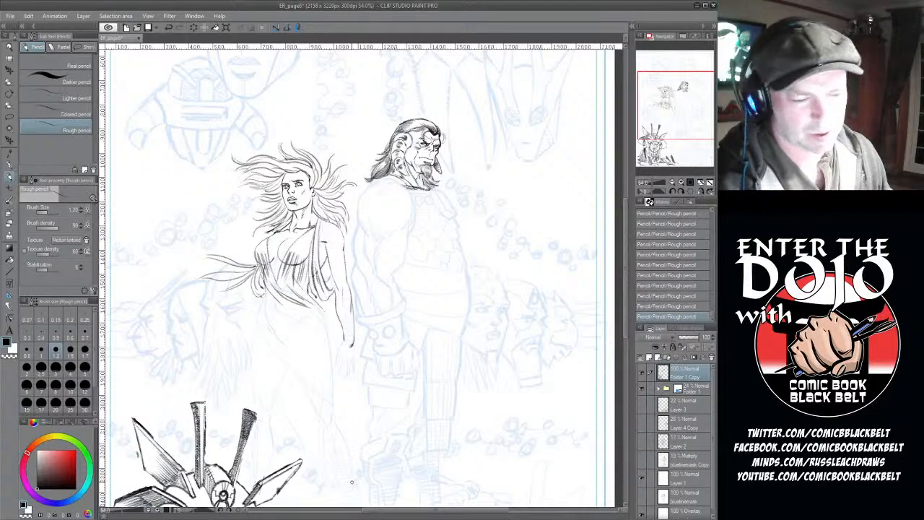
# - Clean up overlapping lines around the woman's far waist and bodice folds with the hard eraser at size 0.7
pyautogui.click(11, 223)
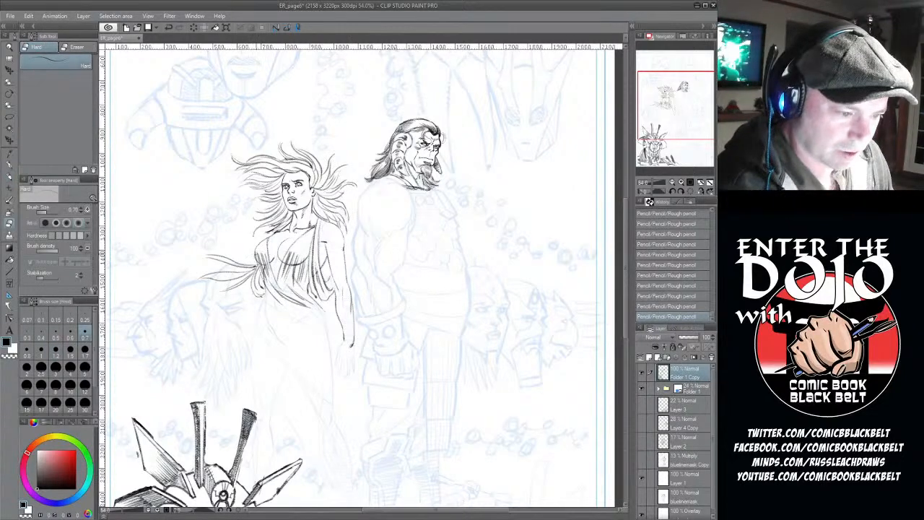
pyautogui.moveTo(258, 263); pyautogui.dragTo(265, 287)
pyautogui.moveTo(267, 281); pyautogui.dragTo(270, 287)
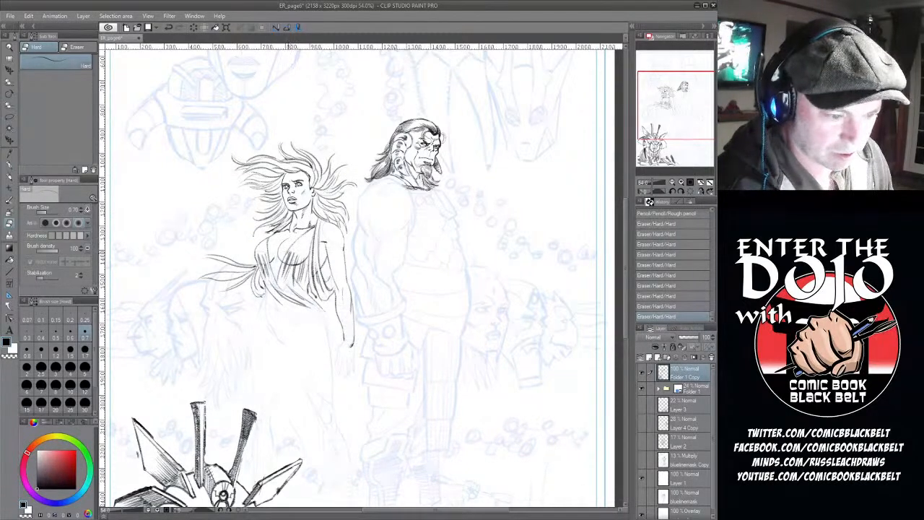
pyautogui.moveTo(284, 263); pyautogui.dragTo(287, 264)
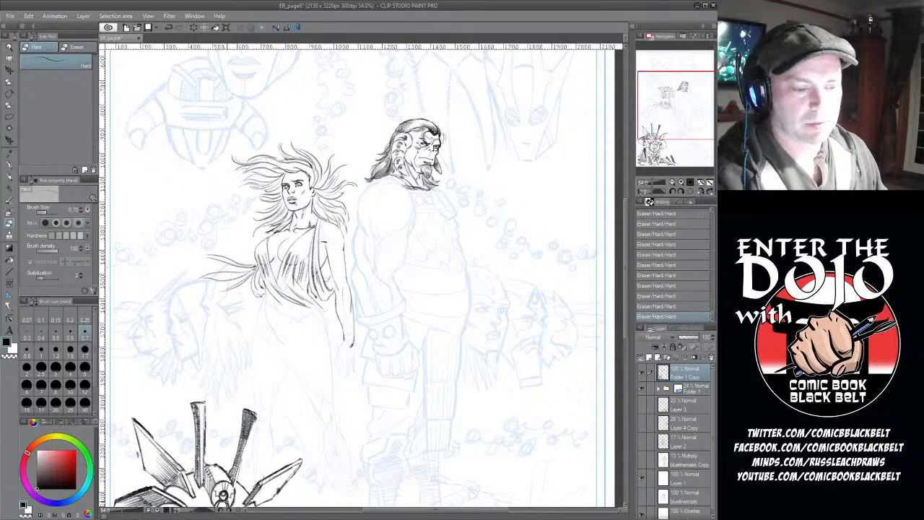
# - Add diagonal folds with the Rough pencil where the woman's dress wraps from the waist onto the near hip
pyautogui.moveTo(627, 278); pyautogui.dragTo(627, 311)
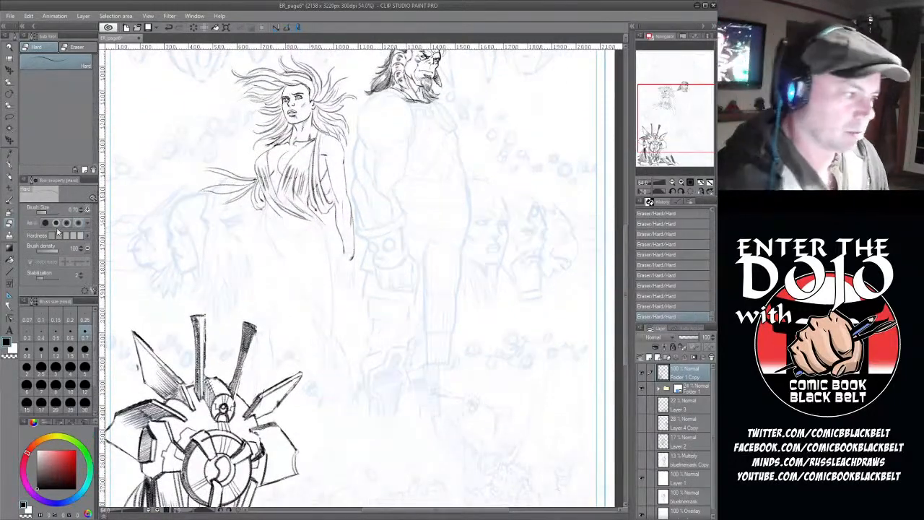
pyautogui.click(10, 178)
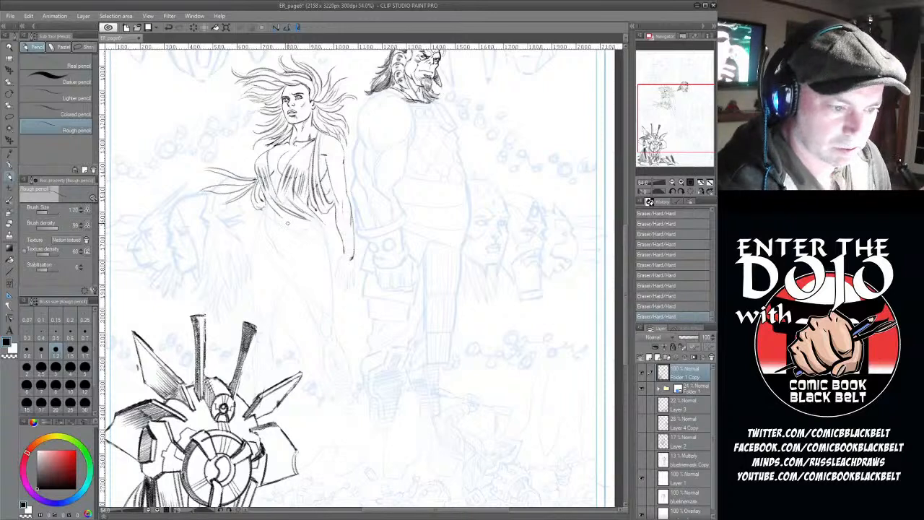
pyautogui.moveTo(287, 222); pyautogui.dragTo(318, 240)
pyautogui.moveTo(296, 226); pyautogui.dragTo(334, 244)
pyautogui.moveTo(306, 223)
pyautogui.mouseDown()
pyautogui.moveTo(334, 243)
pyautogui.moveTo(317, 226)
pyautogui.mouseUp()
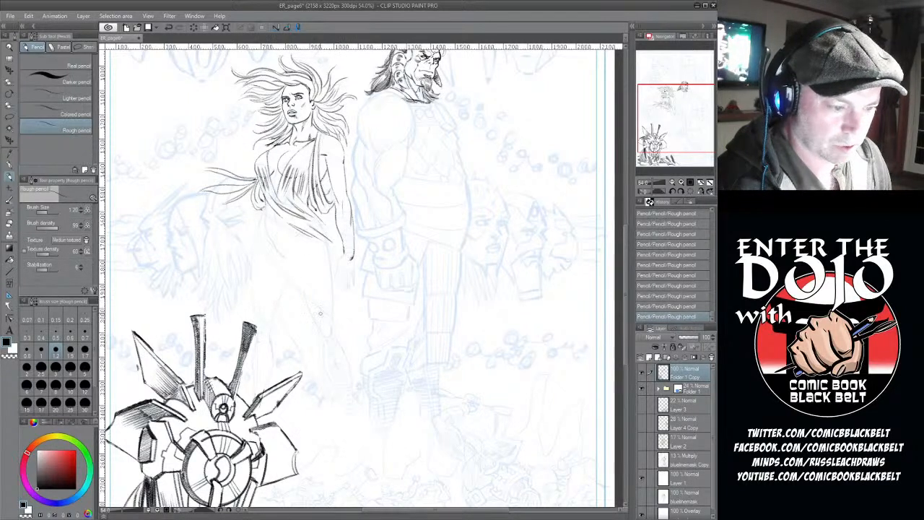
# - Draw the curved back hem between the woman's legs, redoing its first stroke, and add the windblown cloth trailing behind her
pyautogui.moveTo(315, 327); pyautogui.dragTo(281, 335)
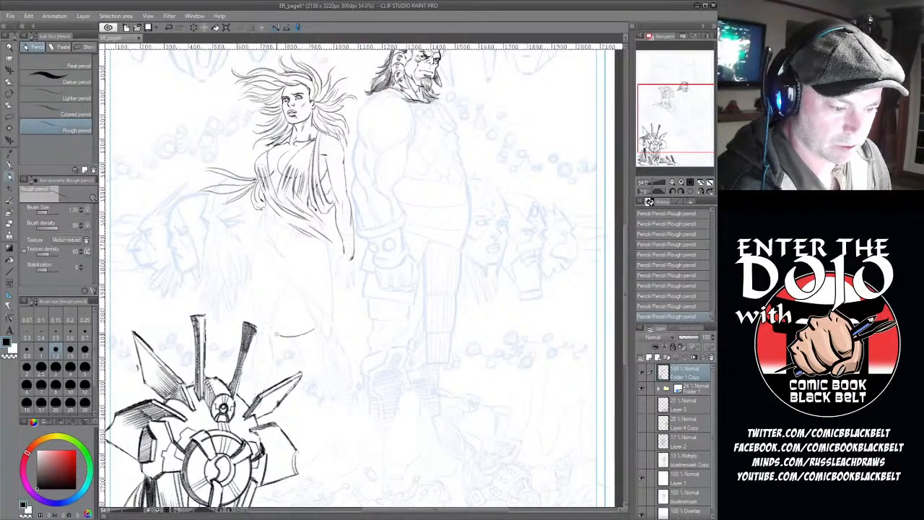
pyautogui.click(670, 306)
pyautogui.moveTo(314, 331)
pyautogui.mouseDown()
pyautogui.moveTo(275, 337)
pyautogui.moveTo(215, 325)
pyautogui.moveTo(249, 311)
pyautogui.moveTo(219, 307)
pyautogui.moveTo(177, 317)
pyautogui.moveTo(251, 289)
pyautogui.mouseUp()
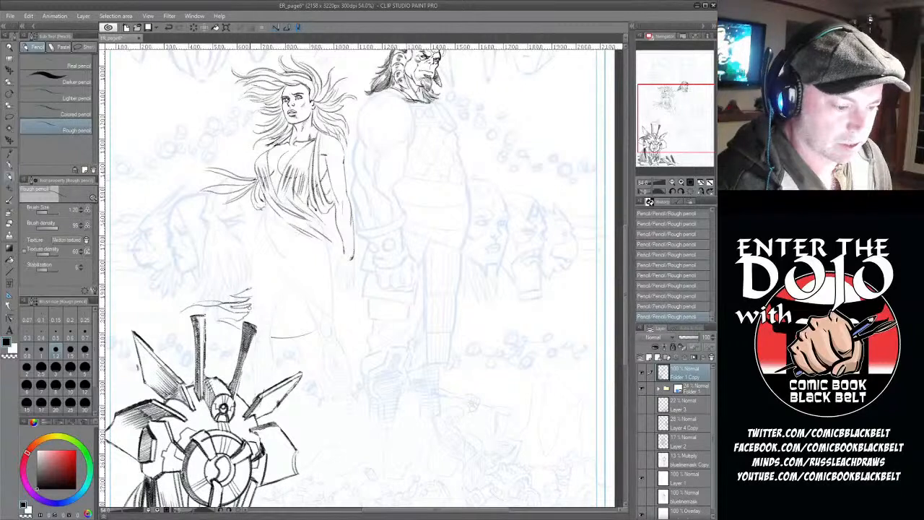
pyautogui.moveTo(246, 290); pyautogui.dragTo(172, 310)
pyautogui.moveTo(231, 321)
pyautogui.mouseDown()
pyautogui.moveTo(220, 319)
pyautogui.moveTo(228, 320)
pyautogui.mouseUp()
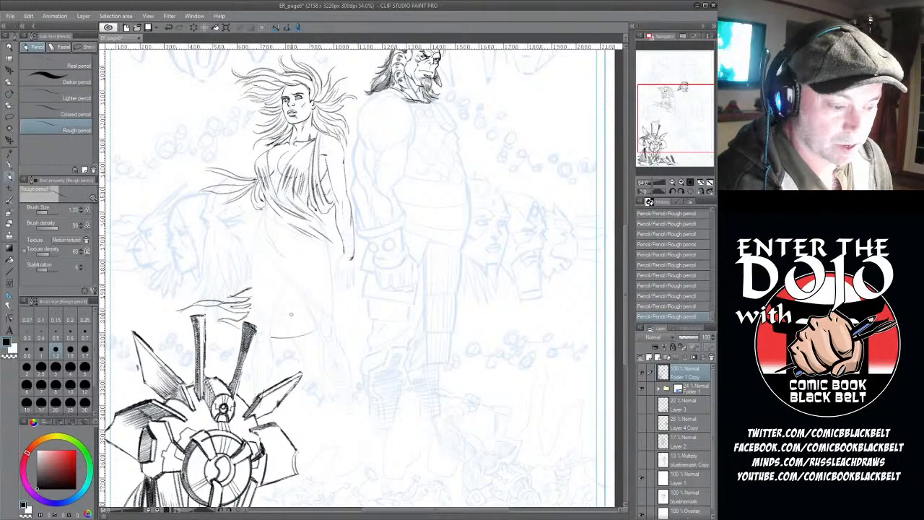
pyautogui.moveTo(275, 322)
pyautogui.mouseDown()
pyautogui.moveTo(311, 312)
pyautogui.moveTo(290, 331)
pyautogui.moveTo(315, 319)
pyautogui.mouseUp()
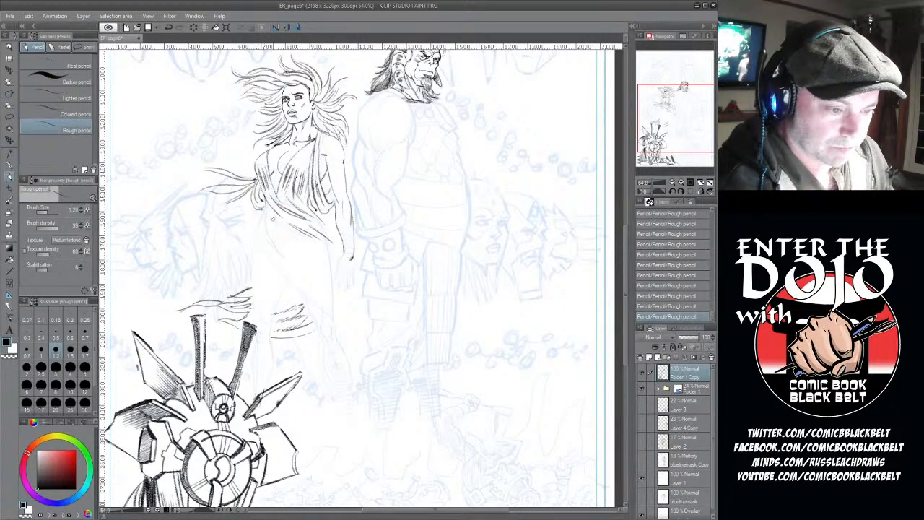
# - Draw the wrapped skirt with its far hip contour, sweeping diagonal folds and near edge ending in a point above the knee
pyautogui.moveTo(268, 218)
pyautogui.mouseDown()
pyautogui.moveTo(288, 239)
pyautogui.moveTo(266, 228)
pyautogui.moveTo(270, 236)
pyautogui.moveTo(299, 265)
pyautogui.moveTo(277, 248)
pyautogui.moveTo(328, 295)
pyautogui.moveTo(319, 299)
pyautogui.moveTo(315, 263)
pyautogui.moveTo(305, 259)
pyautogui.moveTo(331, 287)
pyautogui.mouseUp()
pyautogui.moveTo(307, 258); pyautogui.dragTo(329, 283)
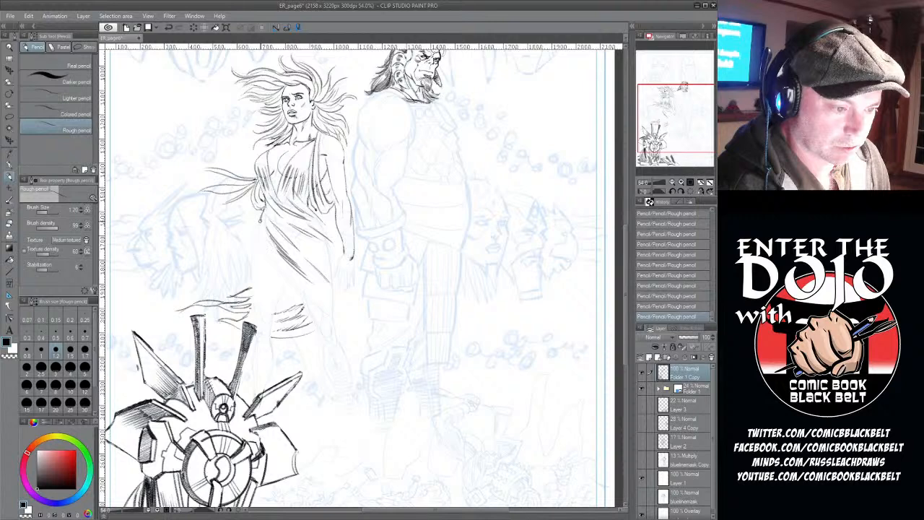
pyautogui.moveTo(257, 238); pyautogui.dragTo(334, 319)
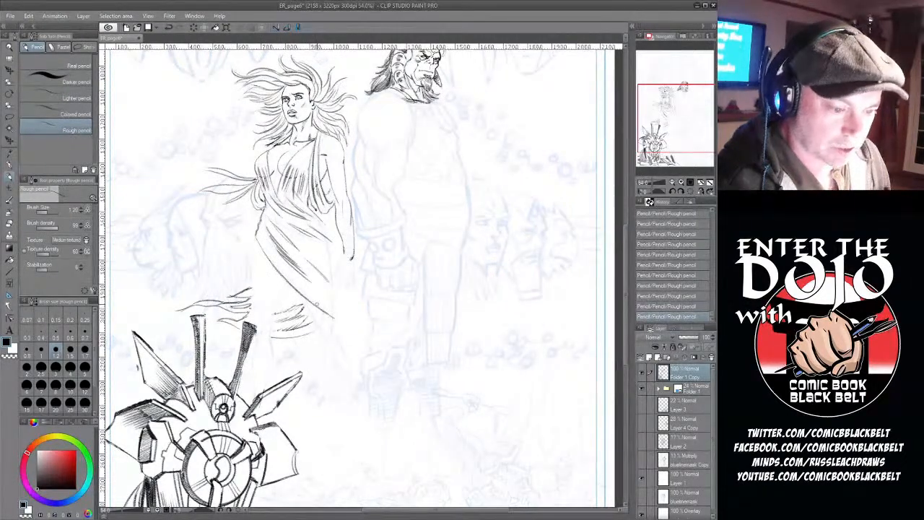
pyautogui.moveTo(289, 272); pyautogui.dragTo(321, 302)
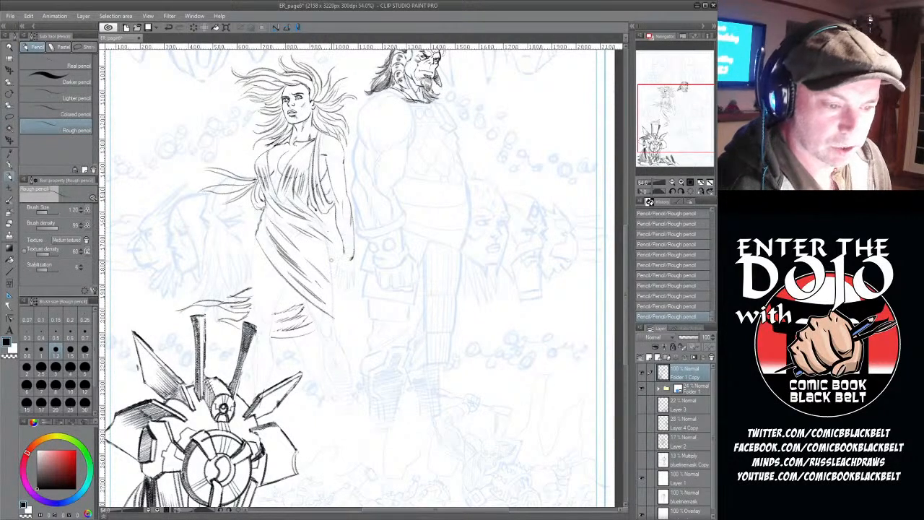
pyautogui.moveTo(318, 215); pyautogui.dragTo(335, 318)
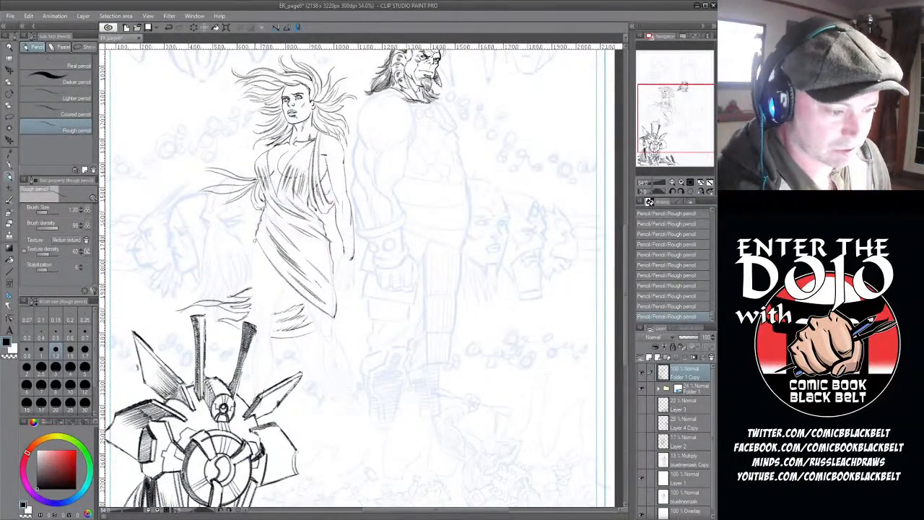
# - Outline the woman's far leg from thigh through knee to calf, ending behind the robot's spikes
pyautogui.moveTo(251, 257); pyautogui.dragTo(262, 335)
pyautogui.moveTo(257, 295); pyautogui.dragTo(264, 325)
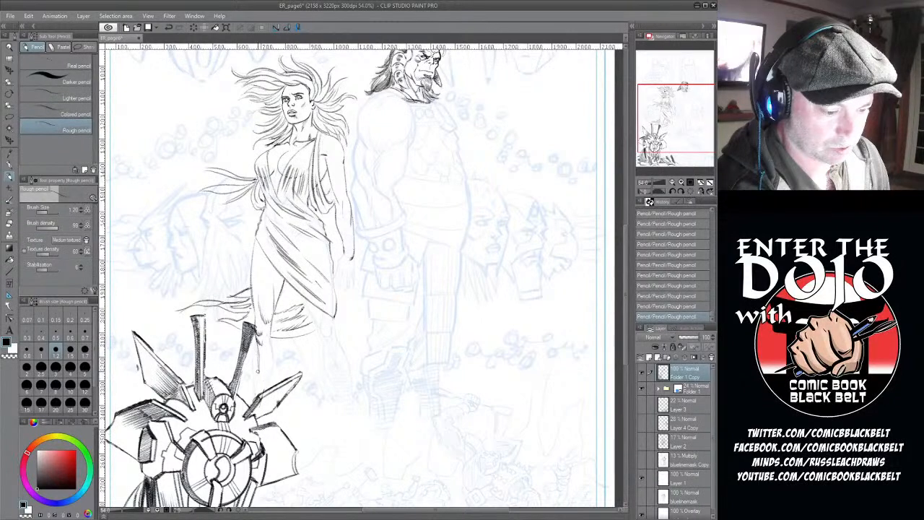
pyautogui.moveTo(257, 342); pyautogui.dragTo(252, 398)
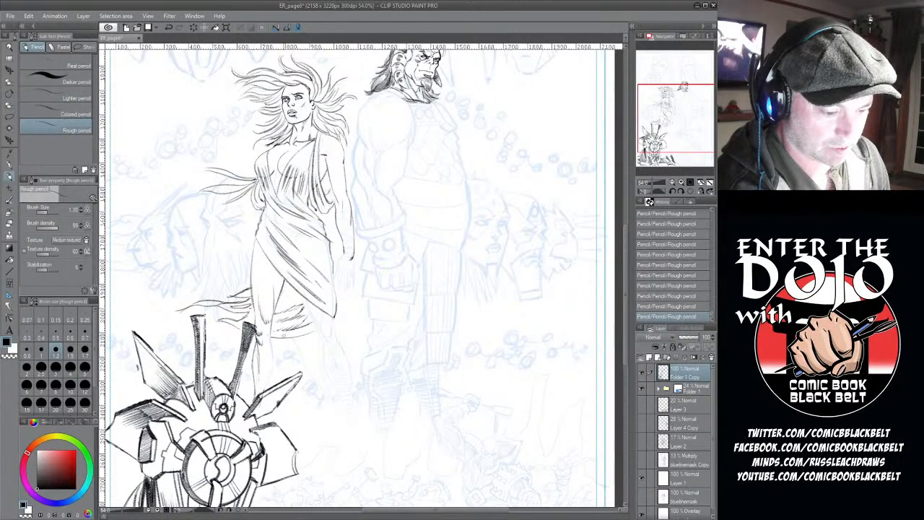
pyautogui.moveTo(273, 359); pyautogui.dragTo(267, 385)
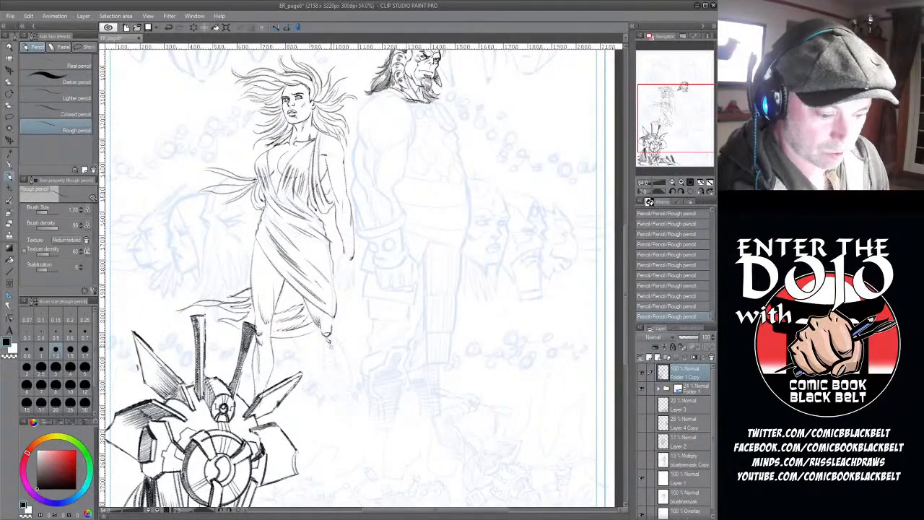
# - Draw the woman's near leg below the skirt, detailing the knee and outlining the shin and calf
pyautogui.moveTo(330, 345); pyautogui.dragTo(334, 356)
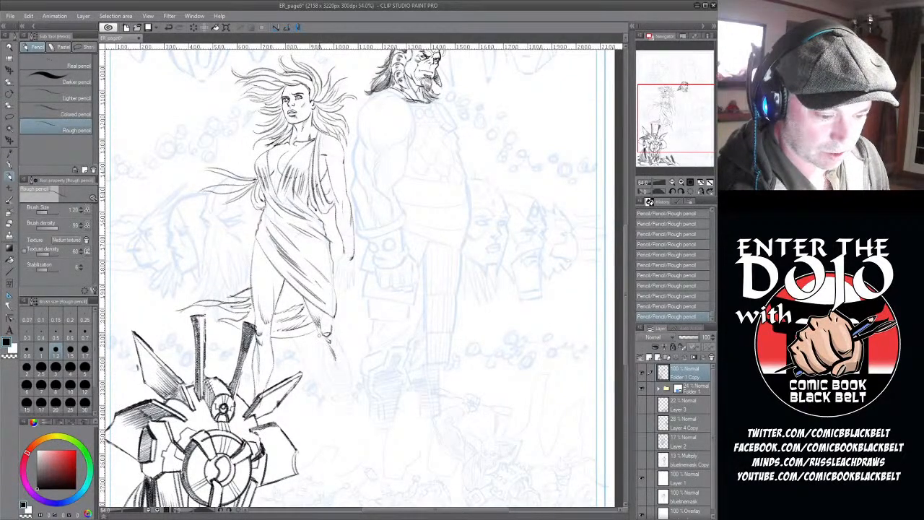
pyautogui.moveTo(303, 297)
pyautogui.mouseDown()
pyautogui.moveTo(333, 341)
pyautogui.moveTo(323, 351)
pyautogui.mouseUp()
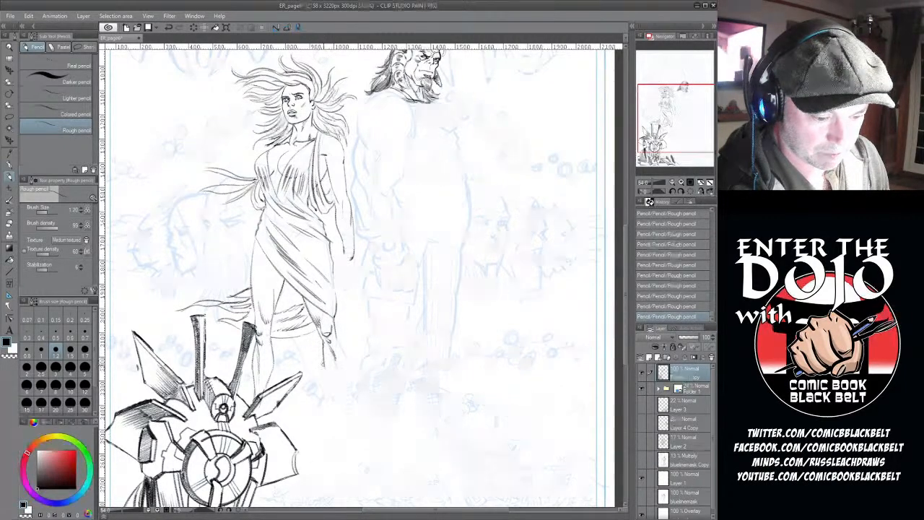
pyautogui.moveTo(326, 370); pyautogui.dragTo(338, 395)
pyautogui.moveTo(335, 335); pyautogui.dragTo(338, 342)
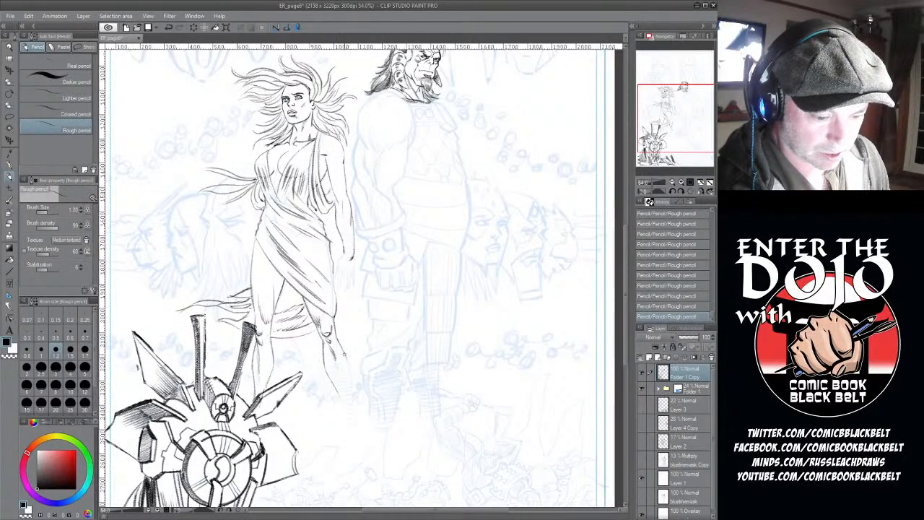
pyautogui.moveTo(351, 376); pyautogui.dragTo(353, 393)
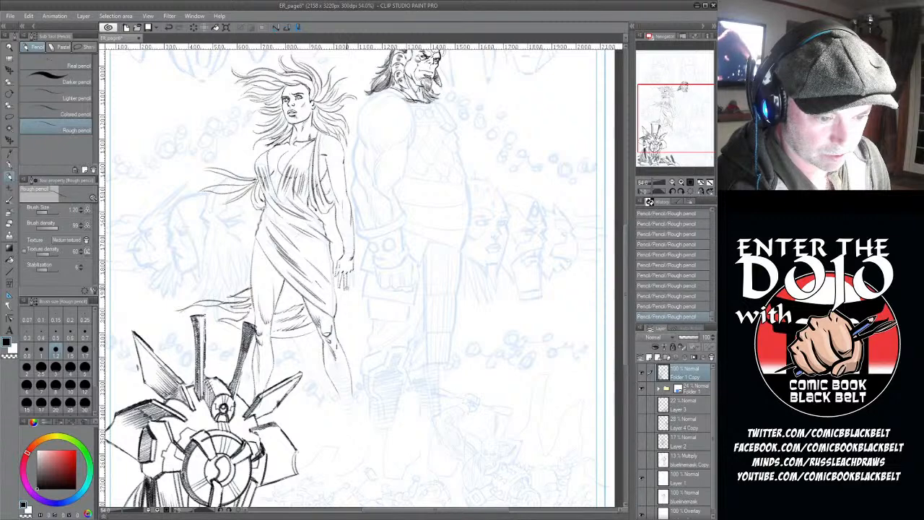
# - Finish the woman's near hand, wrap bands around the wrist and forearm, and add short contour lines at the shoulder
pyautogui.moveTo(354, 271); pyautogui.dragTo(353, 285)
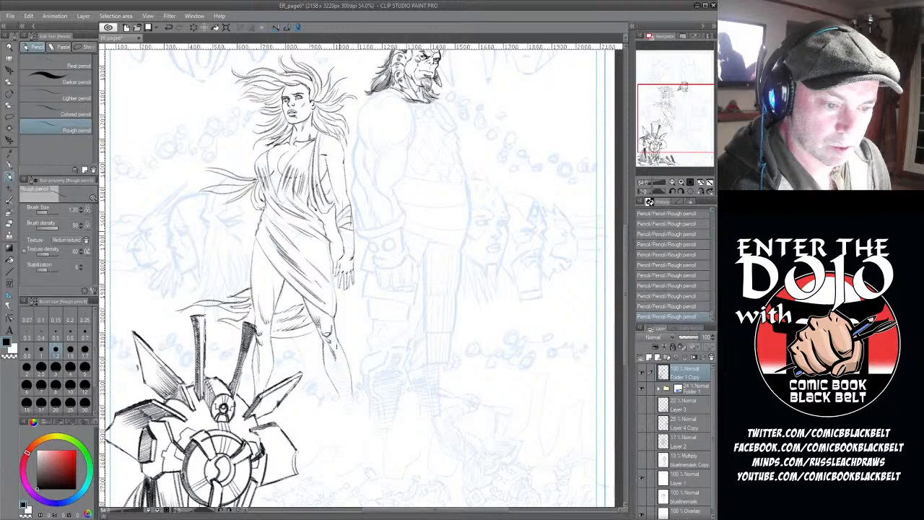
pyautogui.moveTo(343, 242); pyautogui.dragTo(354, 247)
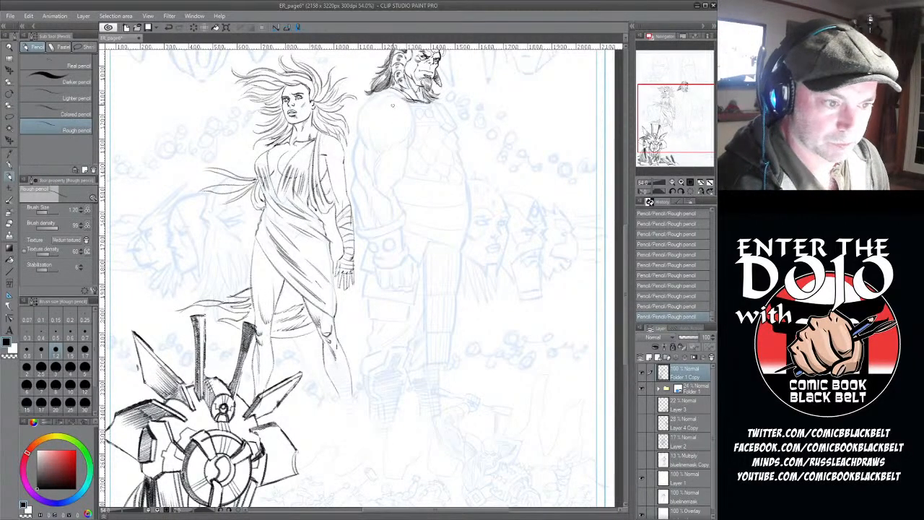
pyautogui.moveTo(322, 137); pyautogui.dragTo(329, 154)
pyautogui.moveTo(327, 146); pyautogui.dragTo(331, 155)
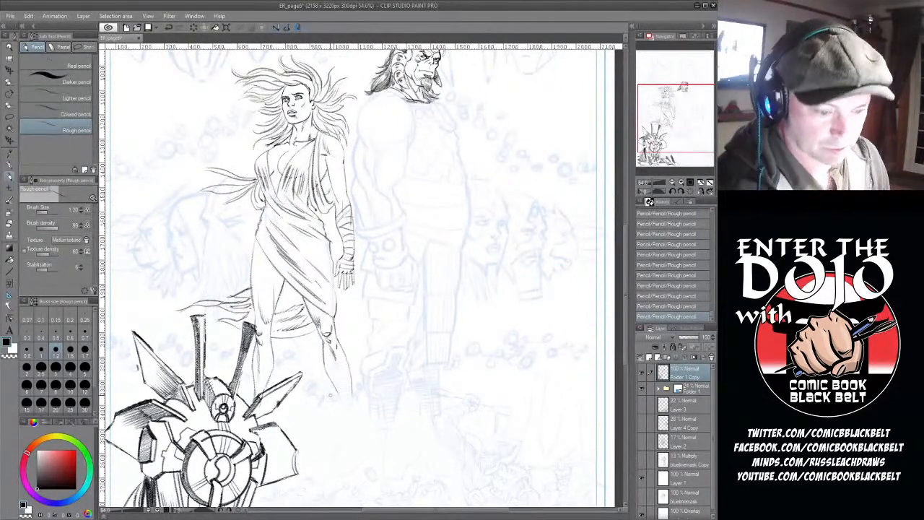
# - Shade the woman's near lower leg with hatching that fades out toward the ankle, and hatch the inside of the dress between her legs
pyautogui.moveTo(336, 365); pyautogui.dragTo(337, 372)
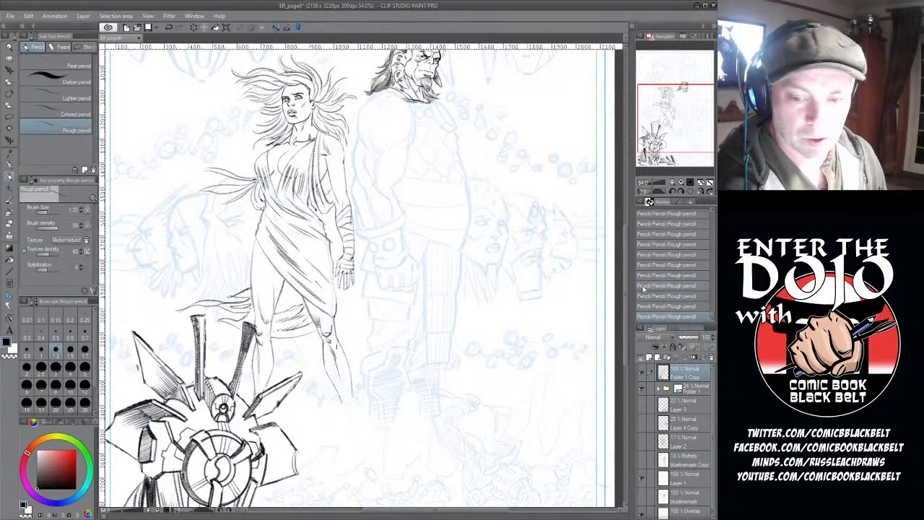
pyautogui.moveTo(628, 293); pyautogui.dragTo(628, 345)
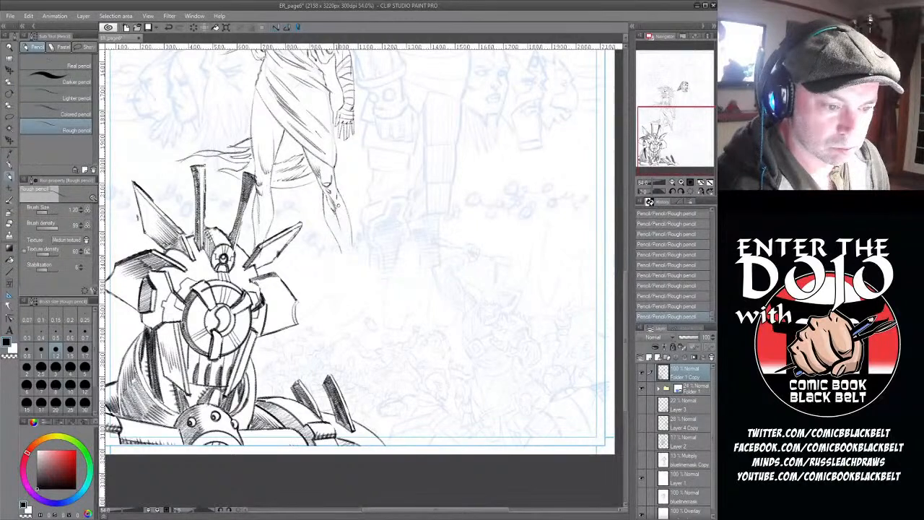
pyautogui.moveTo(344, 221)
pyautogui.mouseDown()
pyautogui.moveTo(391, 187)
pyautogui.moveTo(379, 227)
pyautogui.moveTo(339, 237)
pyautogui.moveTo(351, 267)
pyautogui.mouseUp()
pyautogui.moveTo(337, 204); pyautogui.dragTo(342, 214)
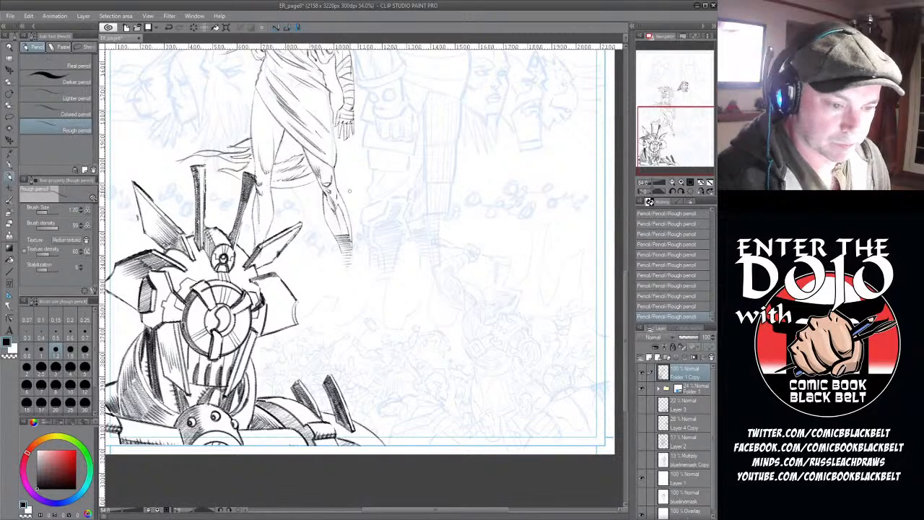
pyautogui.moveTo(323, 193); pyautogui.dragTo(333, 215)
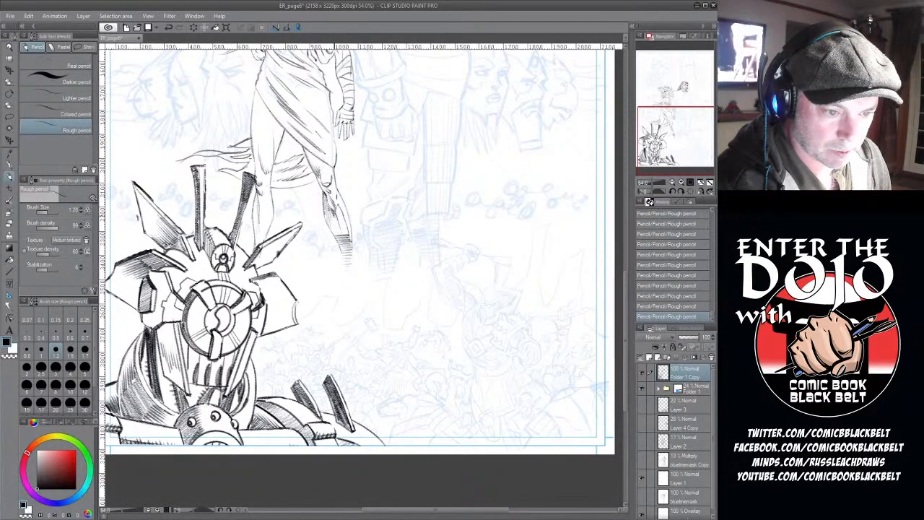
pyautogui.moveTo(323, 181)
pyautogui.mouseDown()
pyautogui.moveTo(340, 242)
pyautogui.moveTo(347, 228)
pyautogui.mouseUp()
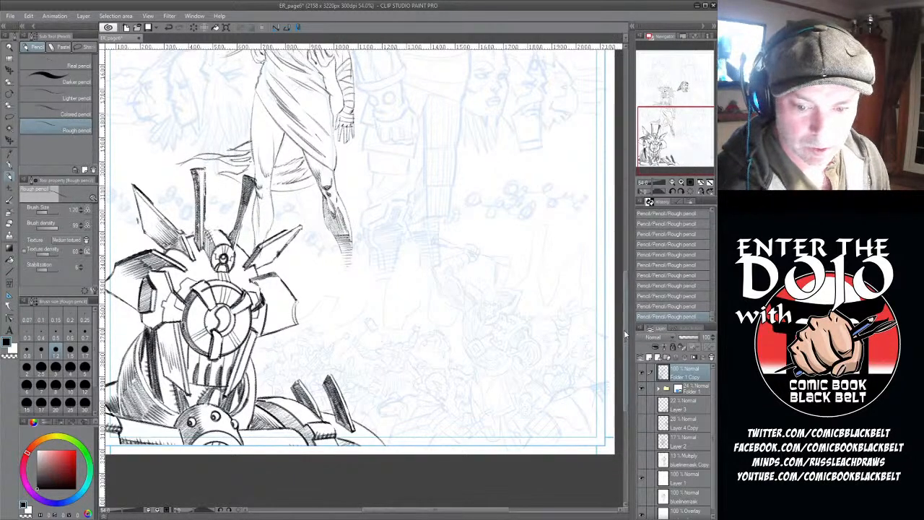
pyautogui.scroll(5, 353, 278)
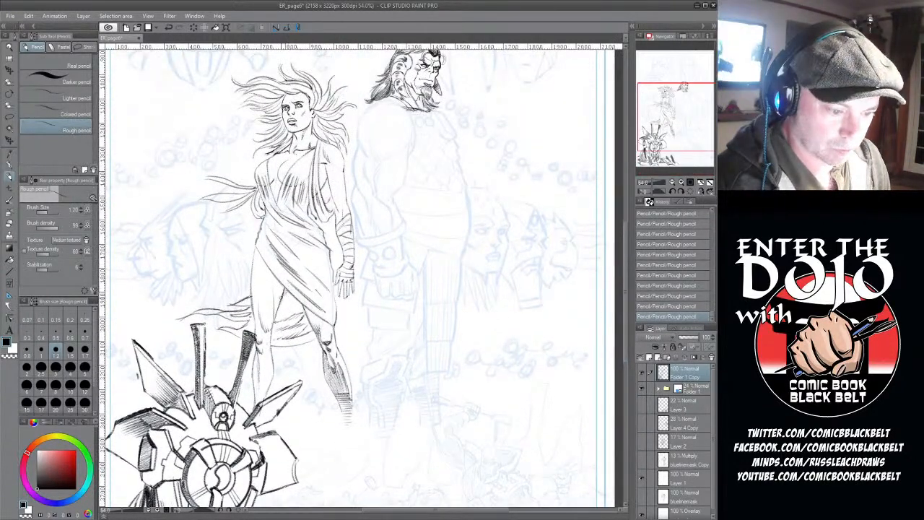
pyautogui.moveTo(284, 294); pyautogui.dragTo(311, 334)
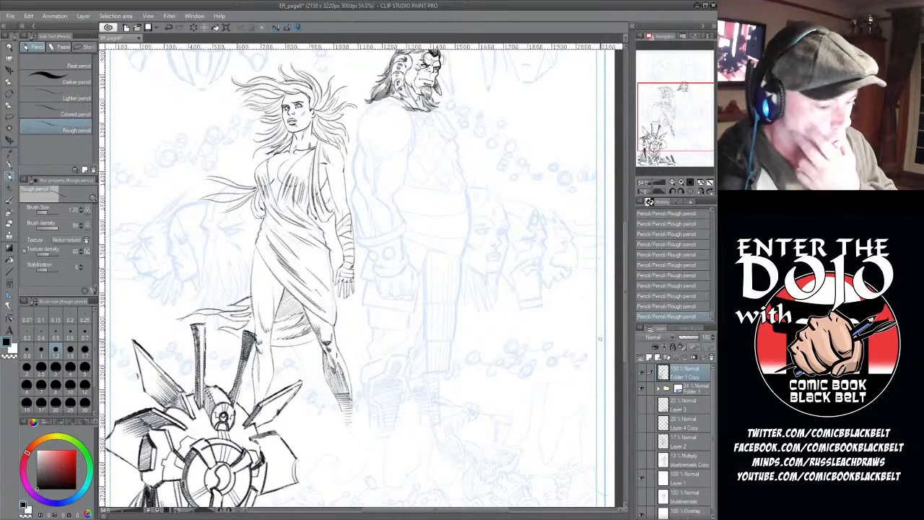
# - Check the finished pencils across the page with the blue rough-sketch folder hidden, and show the folder again
pyautogui.moveTo(627, 292)
pyautogui.mouseDown()
pyautogui.moveTo(627, 270)
pyautogui.moveTo(626, 282)
pyautogui.mouseUp()
pyautogui.scroll(-5, 463, 205)
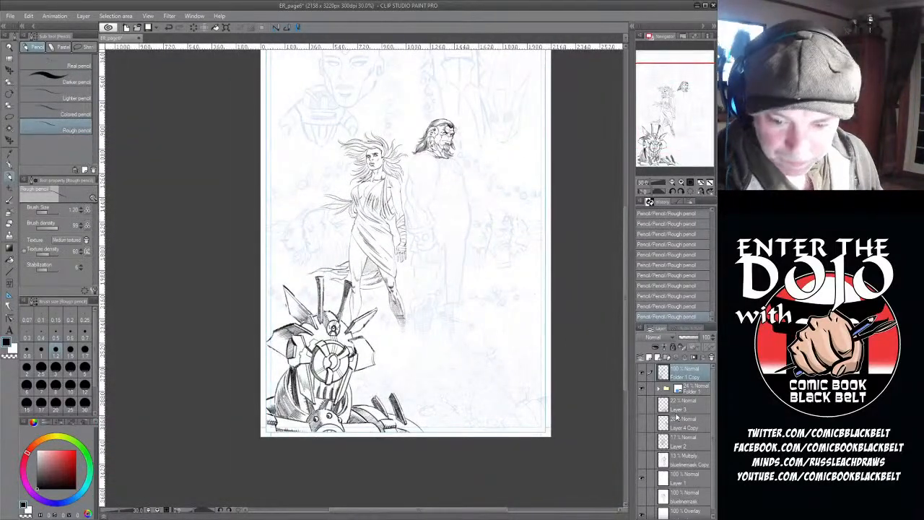
pyautogui.click(642, 389)
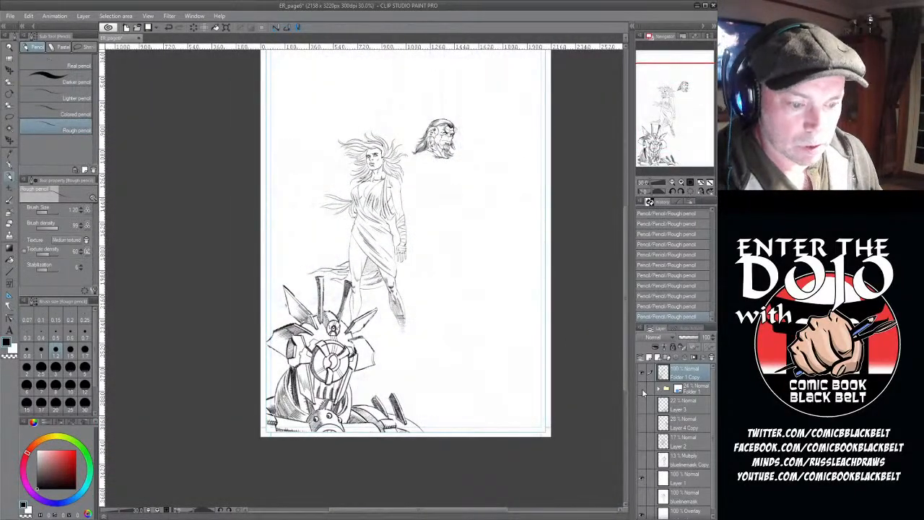
pyautogui.click(642, 389)
pyautogui.scroll(1, 552, 233)
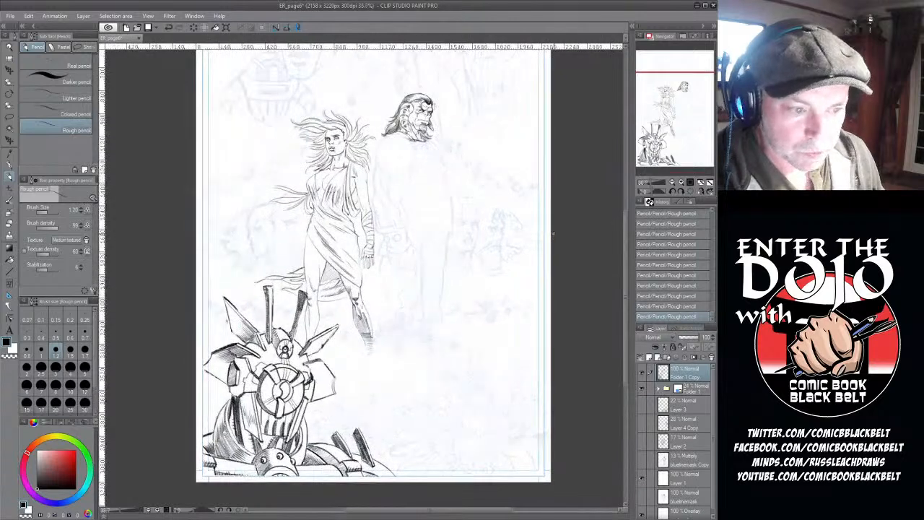
pyautogui.scroll(2, 552, 233)
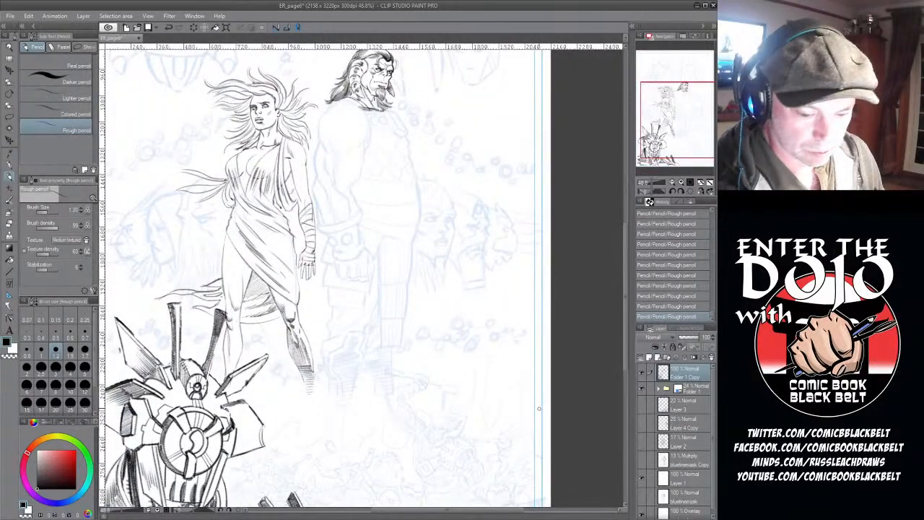
# - Outline the bearded man's rounded near shoulder up to the neck and hatch its lower edge with curved strokes
pyautogui.moveTo(623, 309)
pyautogui.mouseDown()
pyautogui.moveTo(627, 356)
pyautogui.moveTo(625, 298)
pyautogui.mouseUp()
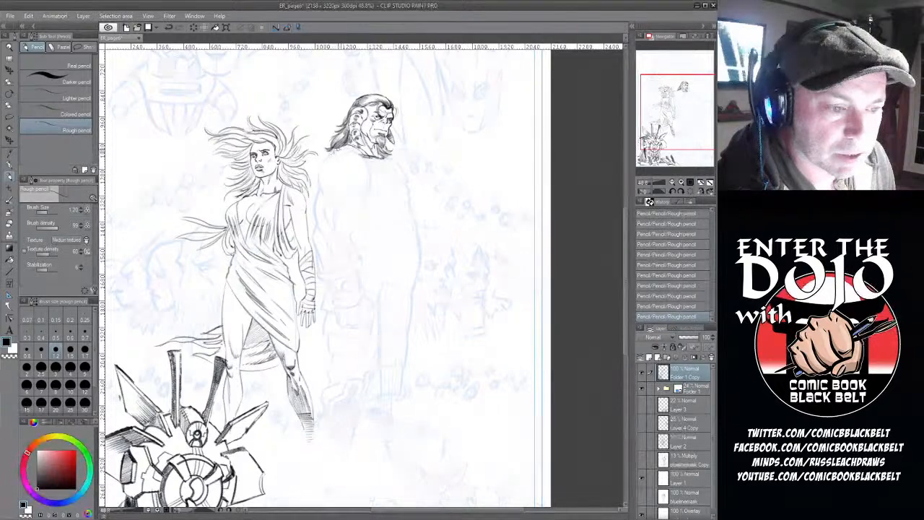
pyautogui.moveTo(323, 160)
pyautogui.mouseDown()
pyautogui.moveTo(328, 199)
pyautogui.moveTo(330, 178)
pyautogui.moveTo(333, 201)
pyautogui.moveTo(331, 177)
pyautogui.moveTo(334, 204)
pyautogui.moveTo(329, 181)
pyautogui.moveTo(335, 202)
pyautogui.moveTo(357, 193)
pyautogui.mouseUp()
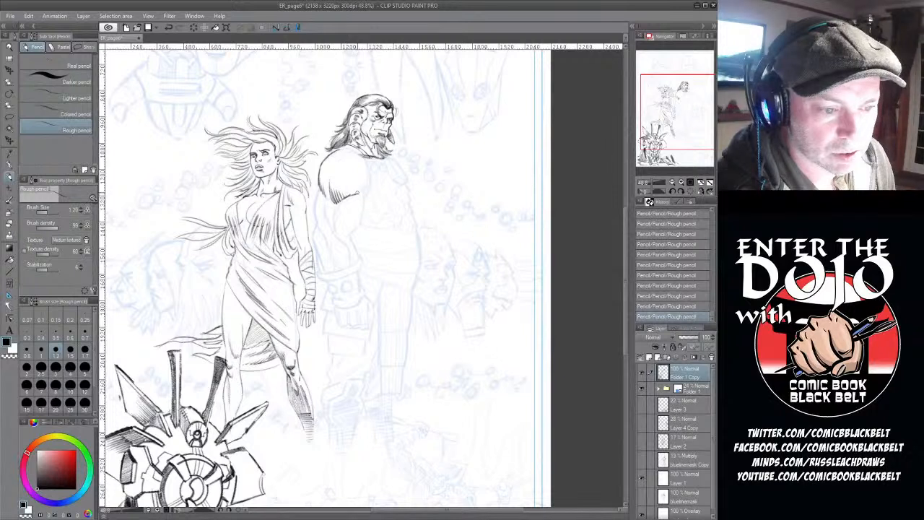
pyautogui.moveTo(346, 153); pyautogui.dragTo(335, 160)
pyautogui.moveTo(353, 152)
pyautogui.mouseDown()
pyautogui.moveTo(363, 157)
pyautogui.moveTo(367, 188)
pyautogui.mouseUp()
pyautogui.moveTo(349, 150)
pyautogui.mouseDown()
pyautogui.moveTo(338, 150)
pyautogui.moveTo(352, 144)
pyautogui.mouseUp()
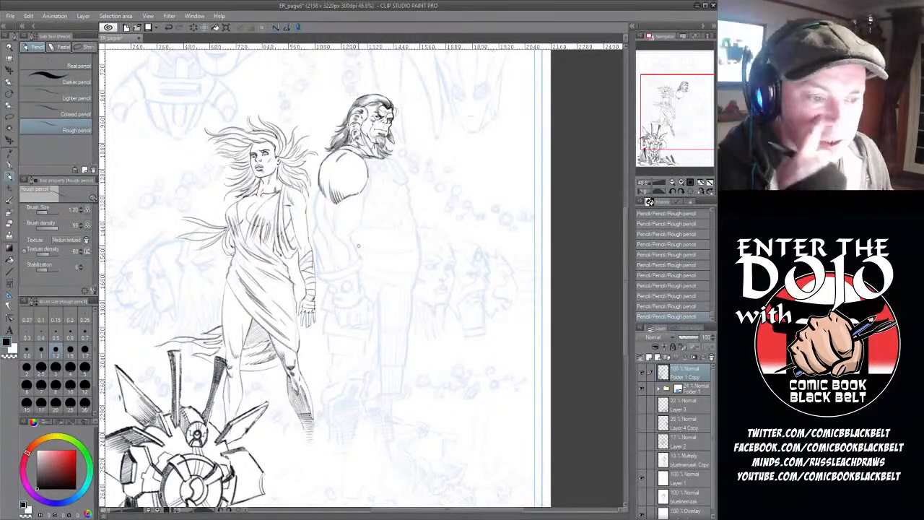
# - Draw the man's near arm from below the shoulder with hatched muscles, ending in a thick studded wrist cuff
pyautogui.moveTo(319, 187)
pyautogui.mouseDown()
pyautogui.moveTo(323, 240)
pyautogui.moveTo(331, 231)
pyautogui.moveTo(337, 268)
pyautogui.mouseUp()
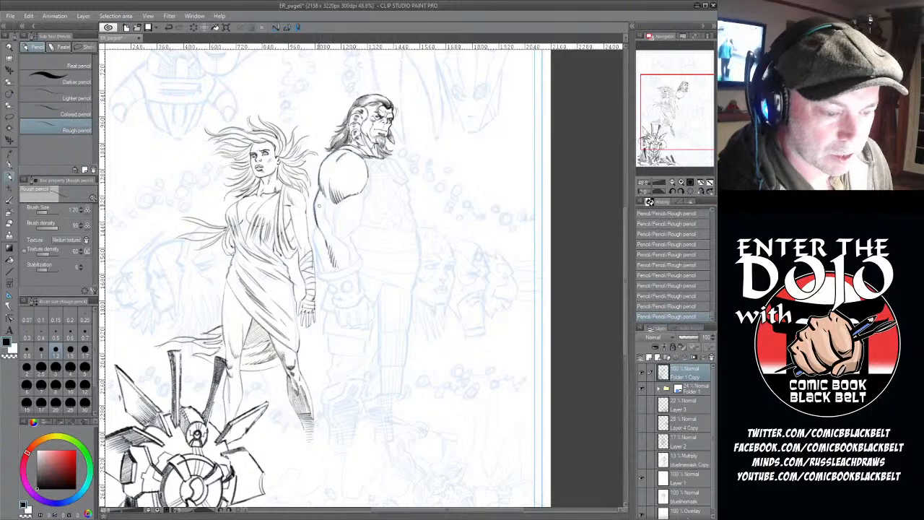
pyautogui.moveTo(315, 221); pyautogui.dragTo(322, 272)
pyautogui.moveTo(325, 203)
pyautogui.mouseDown()
pyautogui.moveTo(334, 234)
pyautogui.moveTo(333, 212)
pyautogui.moveTo(346, 240)
pyautogui.moveTo(356, 227)
pyautogui.mouseUp()
pyautogui.moveTo(367, 187)
pyautogui.mouseDown()
pyautogui.moveTo(338, 240)
pyautogui.moveTo(348, 267)
pyautogui.moveTo(358, 260)
pyautogui.moveTo(341, 278)
pyautogui.moveTo(359, 270)
pyautogui.moveTo(322, 274)
pyautogui.moveTo(361, 262)
pyautogui.mouseUp()
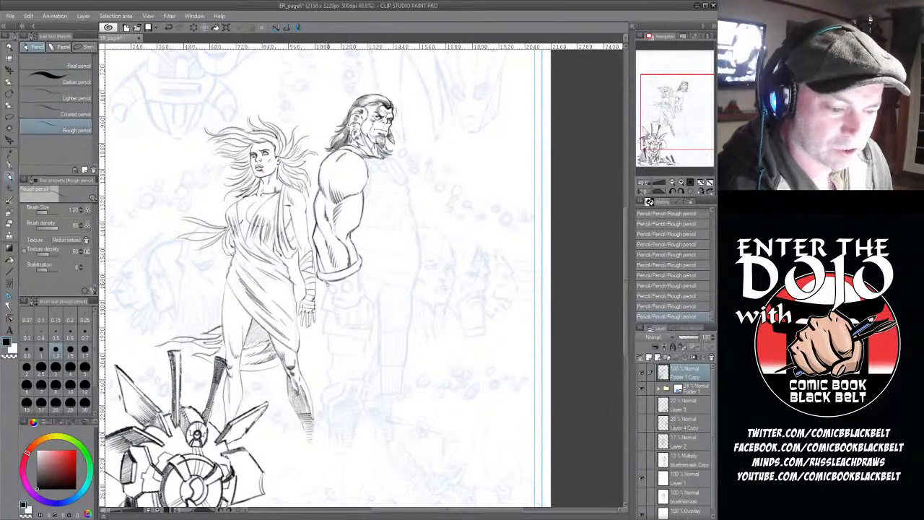
pyautogui.moveTo(360, 270)
pyautogui.mouseDown()
pyautogui.moveTo(360, 258)
pyautogui.moveTo(361, 287)
pyautogui.moveTo(351, 298)
pyautogui.moveTo(357, 295)
pyautogui.moveTo(363, 286)
pyautogui.moveTo(333, 305)
pyautogui.moveTo(364, 295)
pyautogui.mouseUp()
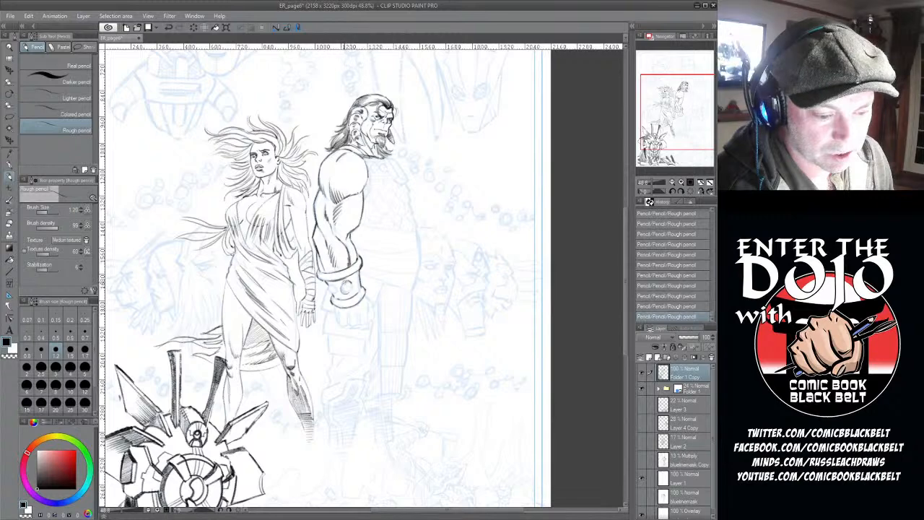
pyautogui.moveTo(346, 293); pyautogui.dragTo(351, 283)
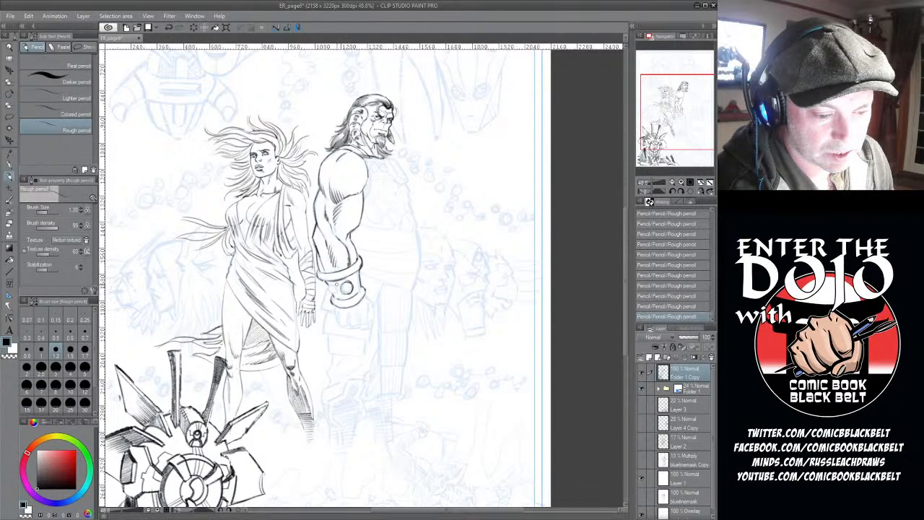
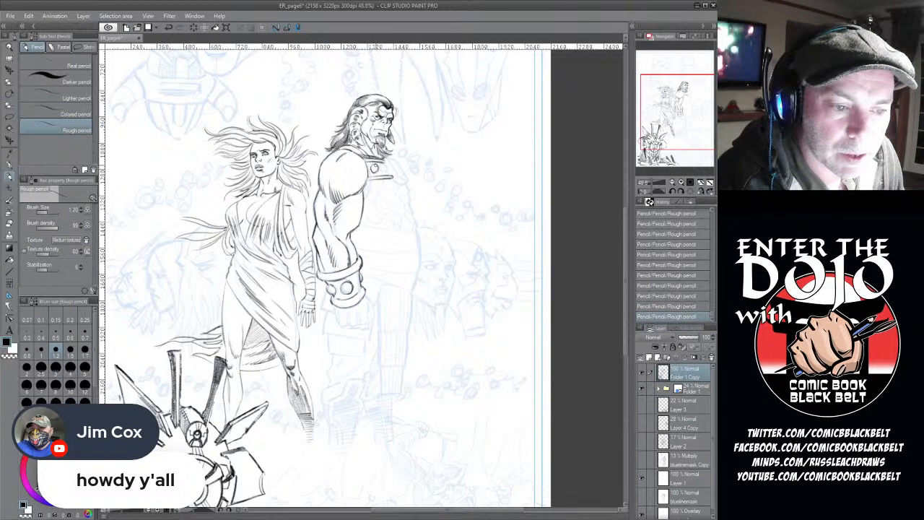
# - Draw the man's armour collar below the beard, adding a round stud and its angular front end
pyautogui.moveTo(385, 164); pyautogui.dragTo(385, 171)
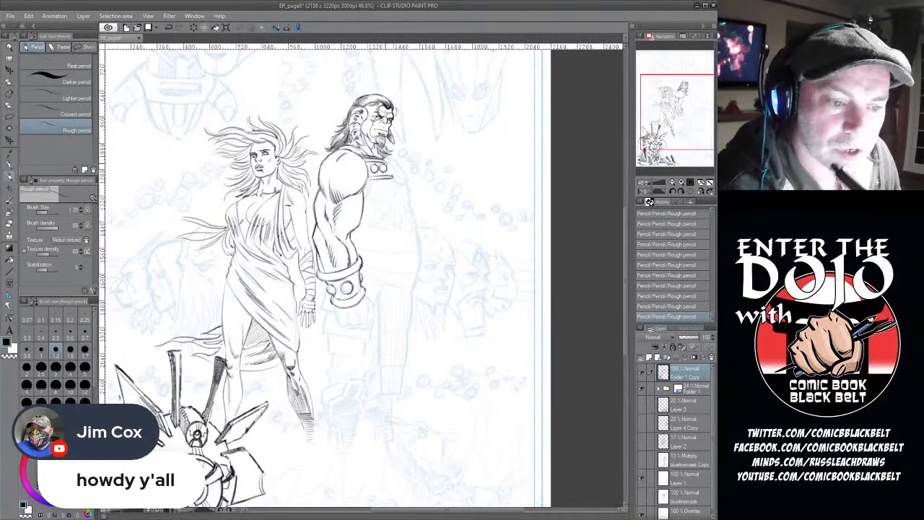
pyautogui.moveTo(392, 166); pyautogui.dragTo(397, 176)
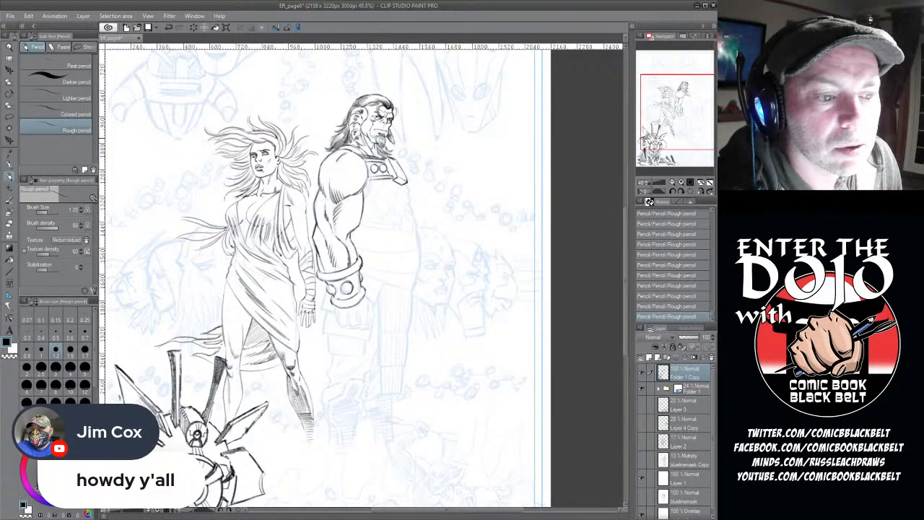
# - Clean up the man's eye and cheek area with the hard eraser and retouch the brow with the rough pencil
pyautogui.click(10, 224)
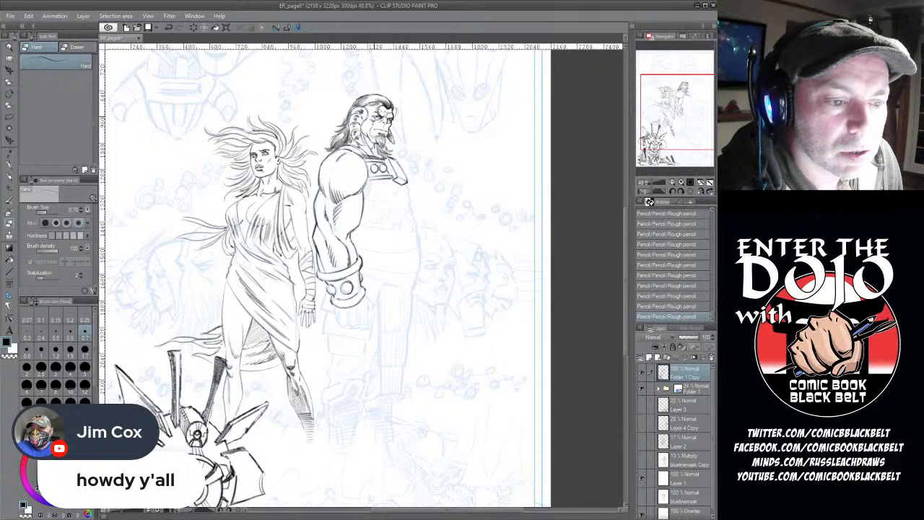
pyautogui.moveTo(374, 121); pyautogui.dragTo(383, 120)
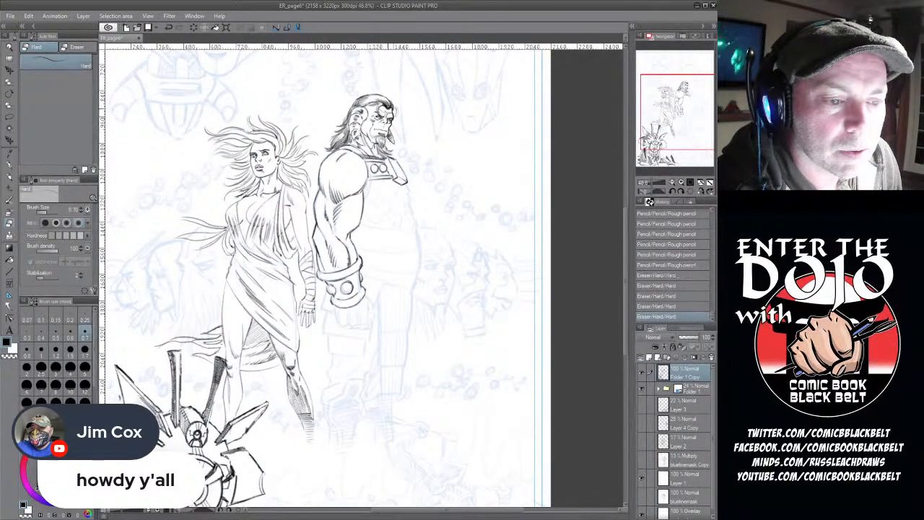
pyautogui.moveTo(384, 119); pyautogui.dragTo(392, 120)
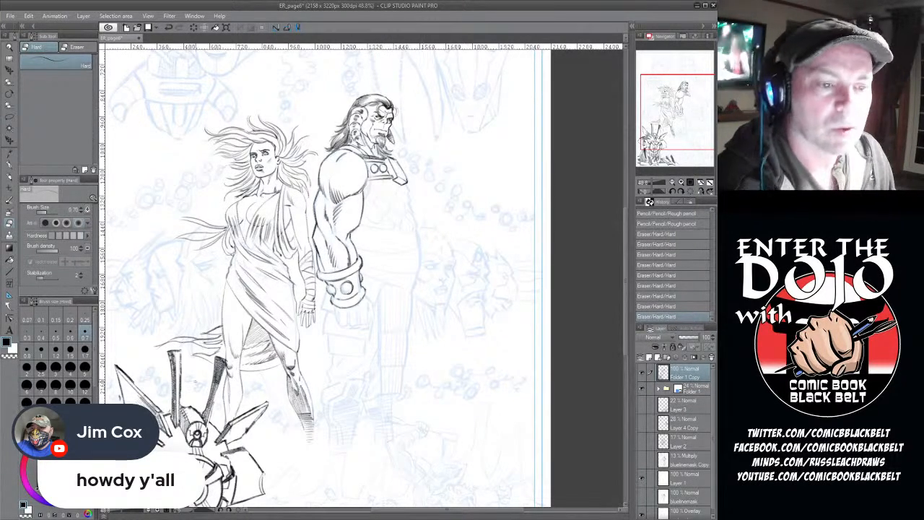
pyautogui.click(10, 165)
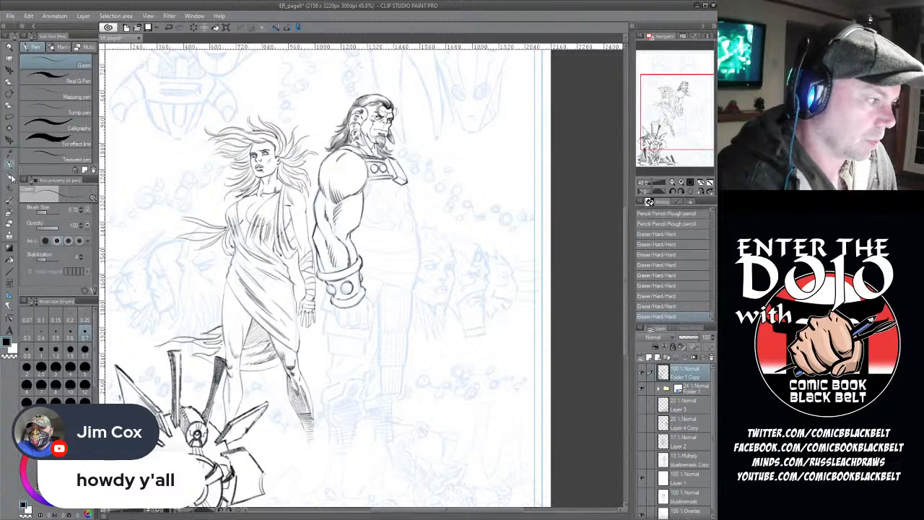
pyautogui.press('p')
pyautogui.moveTo(391, 108); pyautogui.dragTo(396, 113)
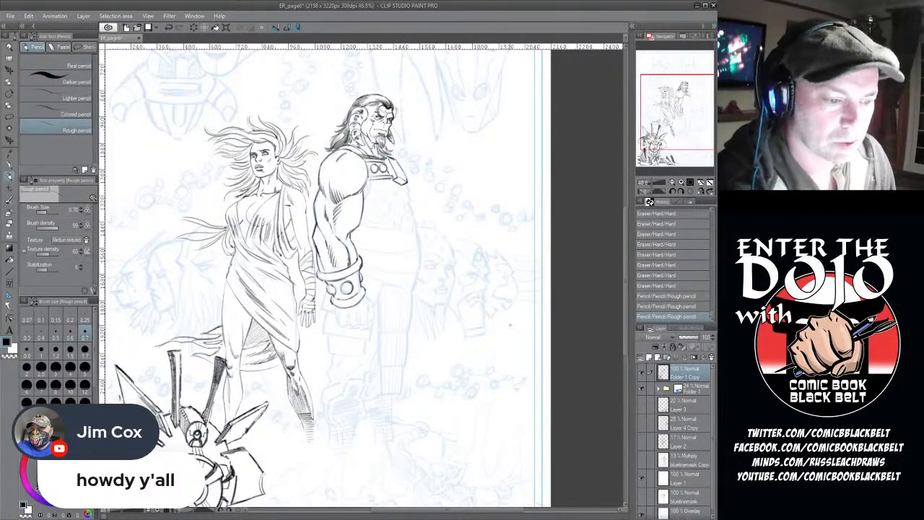
# - With the rough pencil at size 1.2, cover the man's chest with overlapping armour scales, outline its front and close the lower hem
pyautogui.click(56, 348)
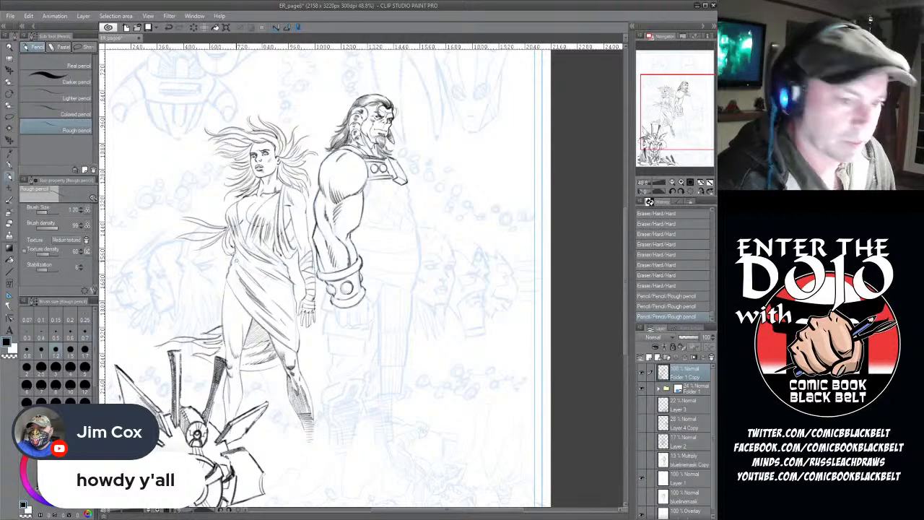
pyautogui.moveTo(369, 179)
pyautogui.mouseDown()
pyautogui.moveTo(362, 196)
pyautogui.moveTo(387, 185)
pyautogui.mouseUp()
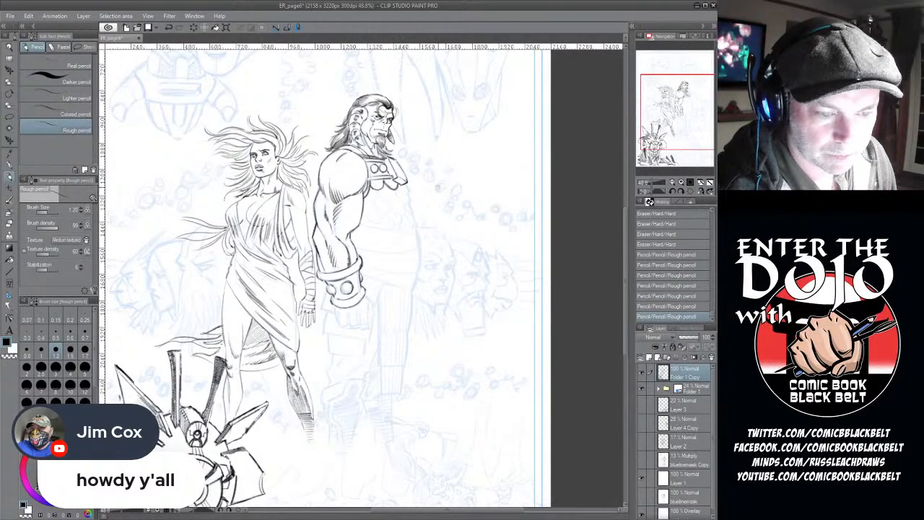
pyautogui.hotkey('ctrl', 'z')
pyautogui.moveTo(385, 181)
pyautogui.mouseDown()
pyautogui.moveTo(410, 190)
pyautogui.moveTo(381, 189)
pyautogui.mouseUp()
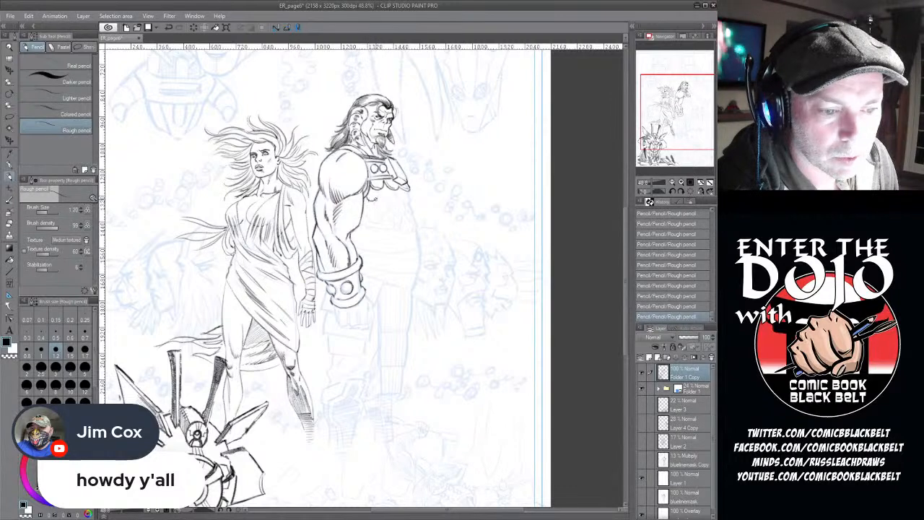
pyautogui.moveTo(395, 201); pyautogui.dragTo(409, 192)
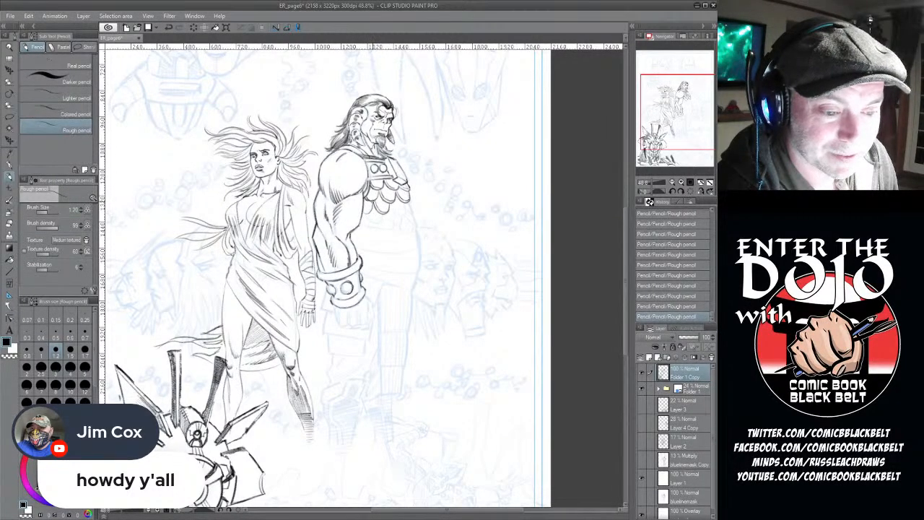
pyautogui.moveTo(390, 202)
pyautogui.mouseDown()
pyautogui.moveTo(398, 213)
pyautogui.moveTo(411, 210)
pyautogui.mouseUp()
pyautogui.moveTo(410, 200)
pyautogui.mouseDown()
pyautogui.moveTo(414, 211)
pyautogui.moveTo(366, 214)
pyautogui.moveTo(409, 224)
pyautogui.moveTo(415, 213)
pyautogui.moveTo(372, 223)
pyautogui.moveTo(412, 226)
pyautogui.moveTo(398, 229)
pyautogui.mouseUp()
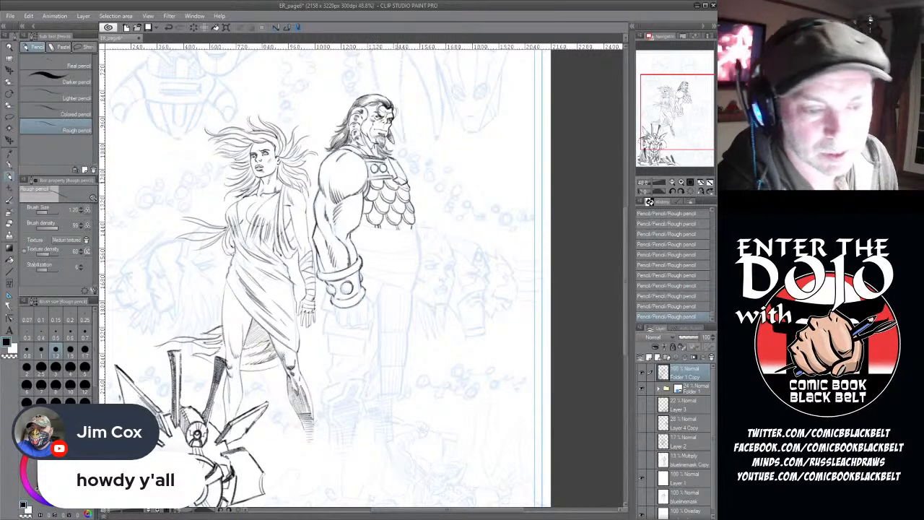
pyautogui.moveTo(386, 158); pyautogui.dragTo(391, 175)
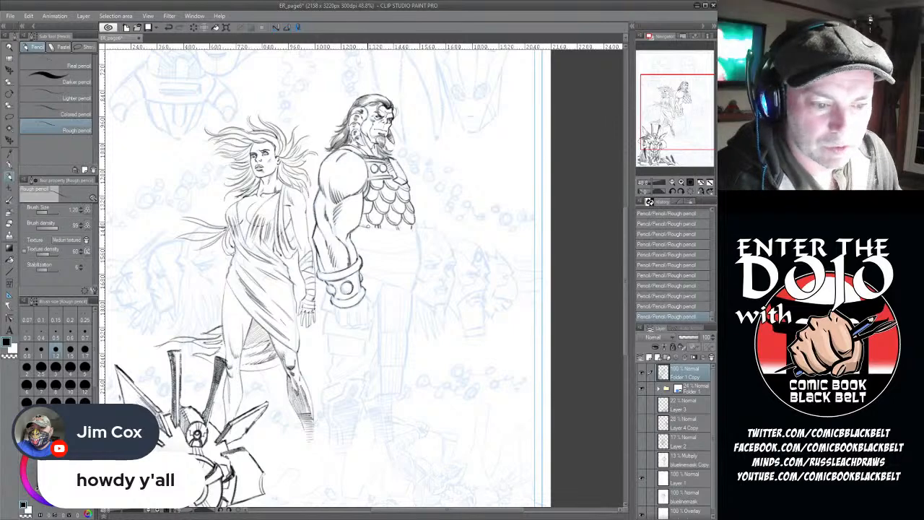
pyautogui.moveTo(386, 230); pyautogui.dragTo(415, 230)
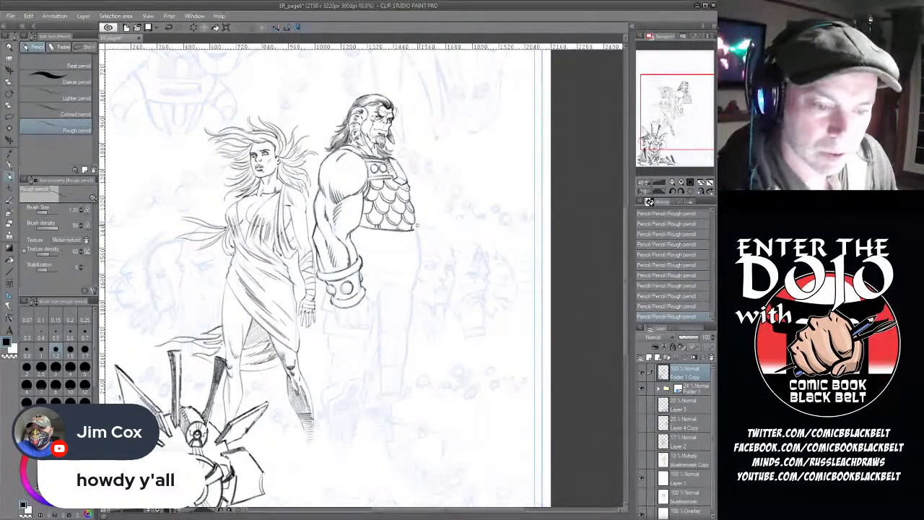
# - Draw the man's wide waist wrap below the scales, with its front contour, curved horizontal bands and slanted lower edge
pyautogui.moveTo(418, 231); pyautogui.dragTo(413, 291)
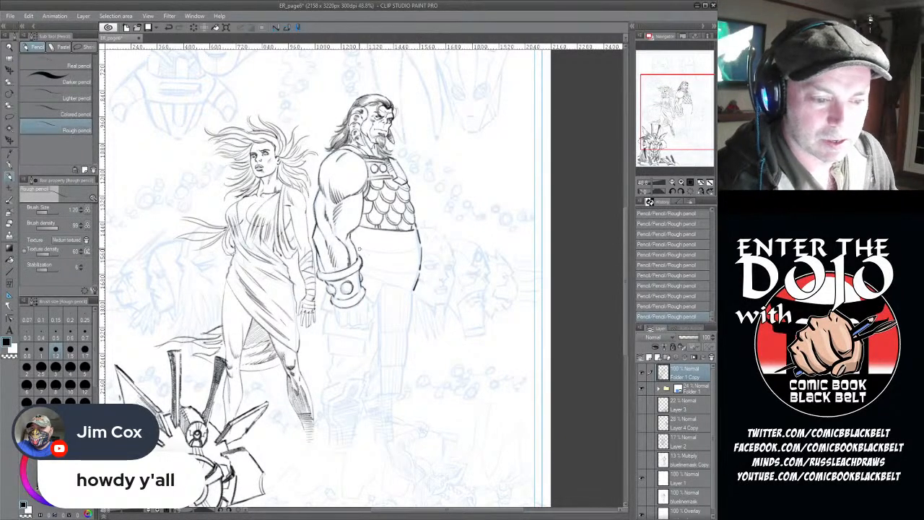
pyautogui.moveTo(354, 248); pyautogui.dragTo(421, 247)
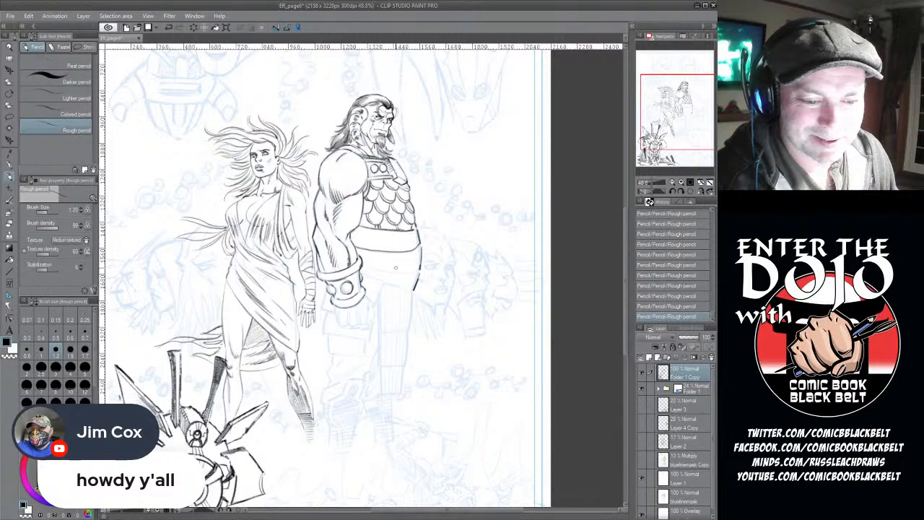
pyautogui.moveTo(358, 264); pyautogui.dragTo(419, 269)
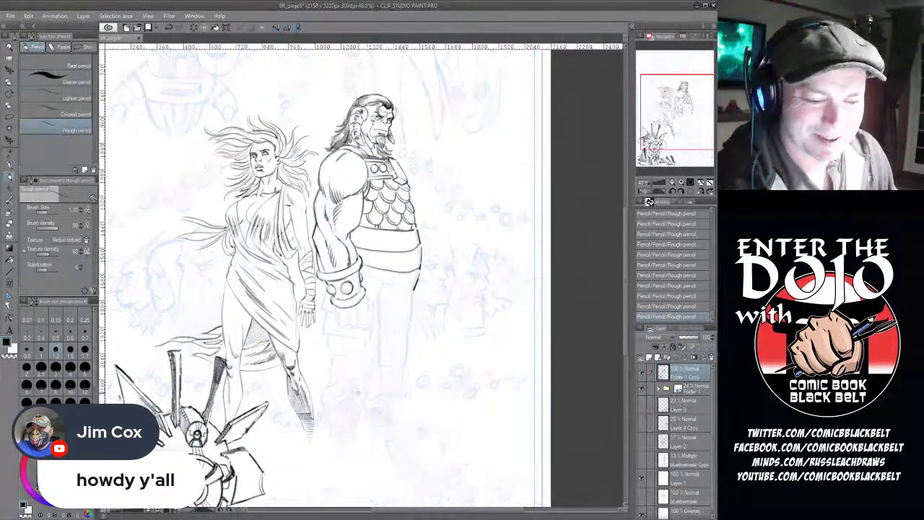
pyautogui.moveTo(366, 279); pyautogui.dragTo(411, 293)
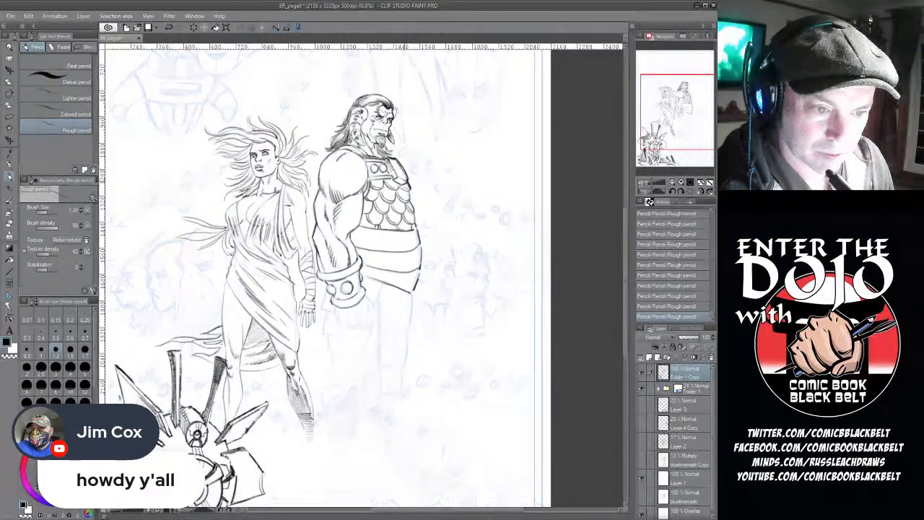
# - Erase stray pencil marks between the man's beard and the front of the armour collar
pyautogui.press('e')
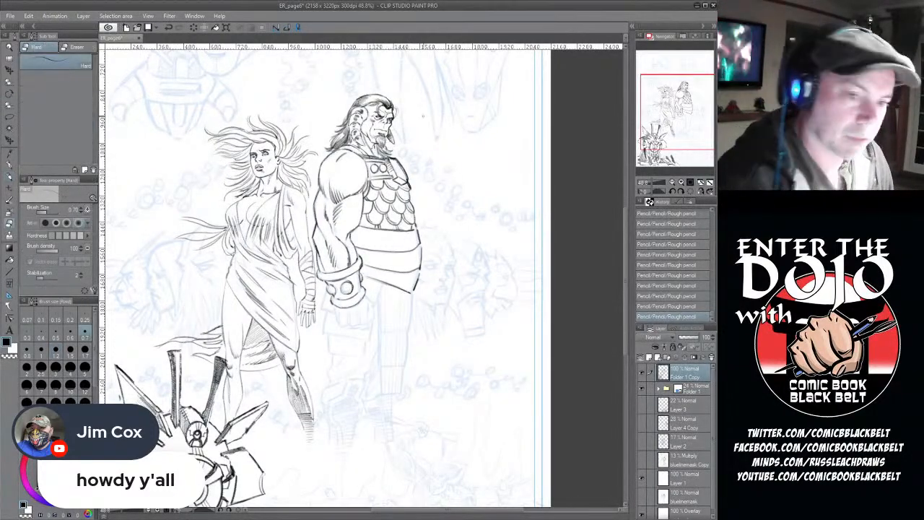
pyautogui.moveTo(392, 160); pyautogui.dragTo(393, 159)
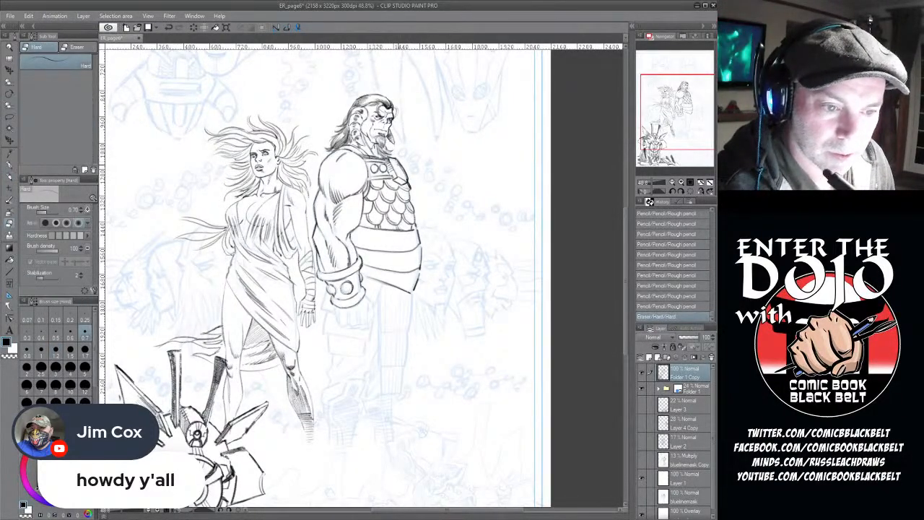
pyautogui.moveTo(405, 148); pyautogui.dragTo(402, 148)
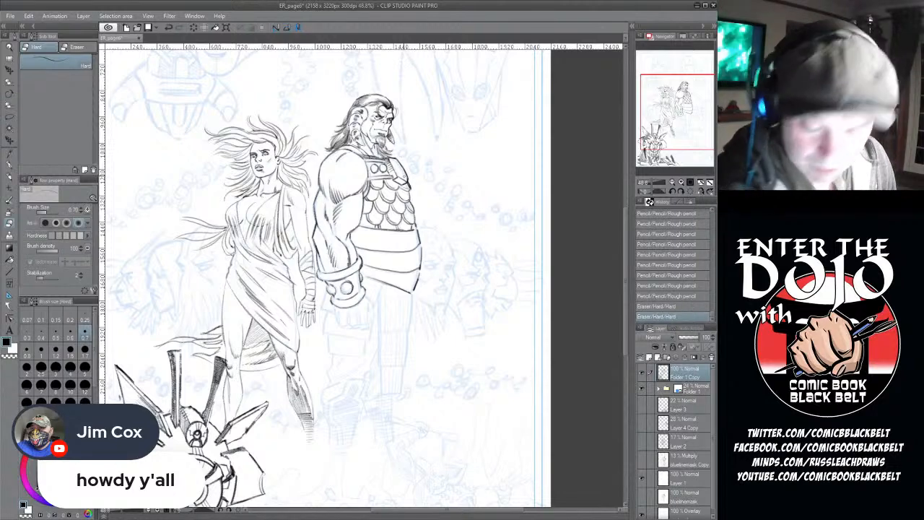
# - Draw the man's clenched fist below the wrist cuff and a short slanted fold line beneath the waist wrap using the rough pencil
pyautogui.moveTo(627, 289); pyautogui.dragTo(627, 279)
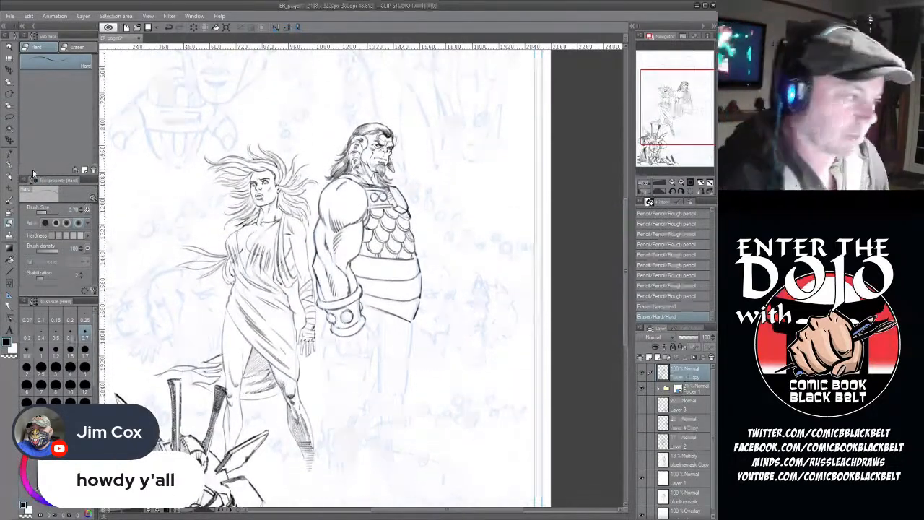
pyautogui.click(13, 177)
pyautogui.moveTo(382, 313)
pyautogui.mouseDown()
pyautogui.moveTo(373, 351)
pyautogui.moveTo(369, 340)
pyautogui.moveTo(366, 353)
pyautogui.moveTo(339, 353)
pyautogui.mouseUp()
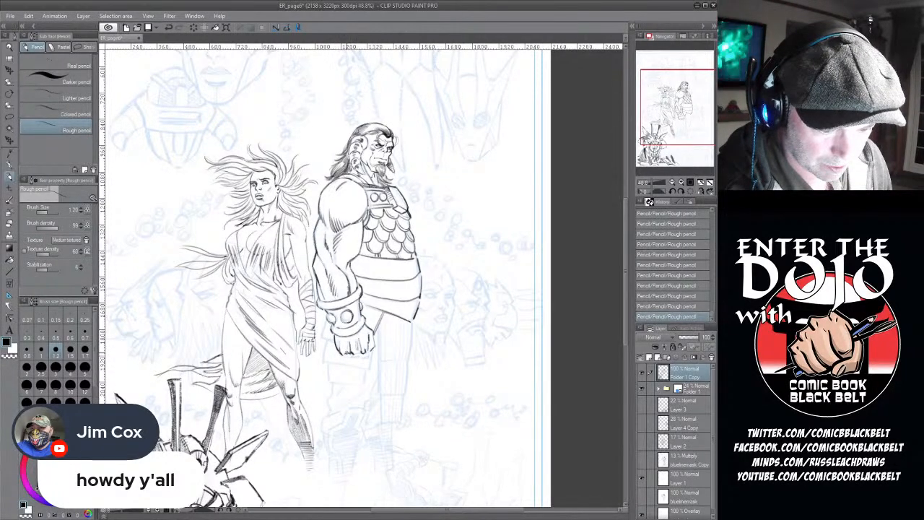
# - Add short pencil strokes to the man's clenched fist and the upper band of his waist wrap
pyautogui.moveTo(338, 352); pyautogui.dragTo(346, 357)
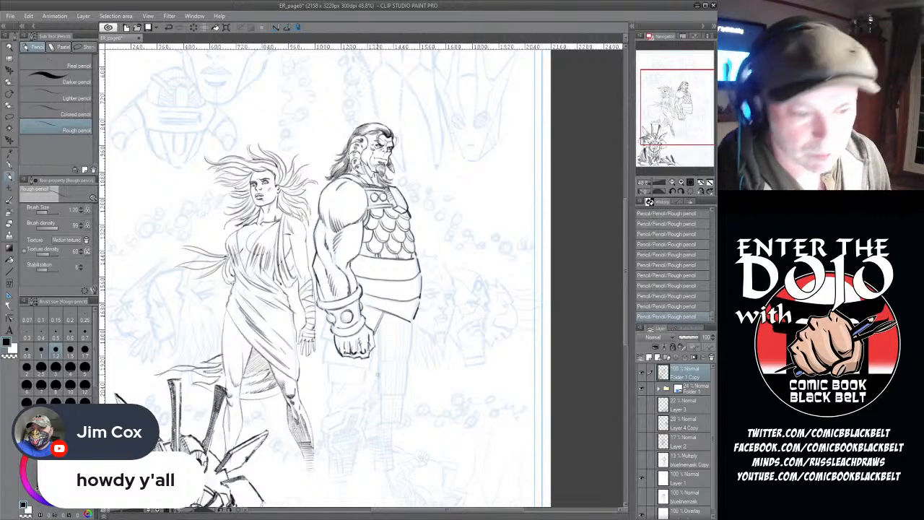
pyautogui.moveTo(390, 262); pyautogui.dragTo(404, 268)
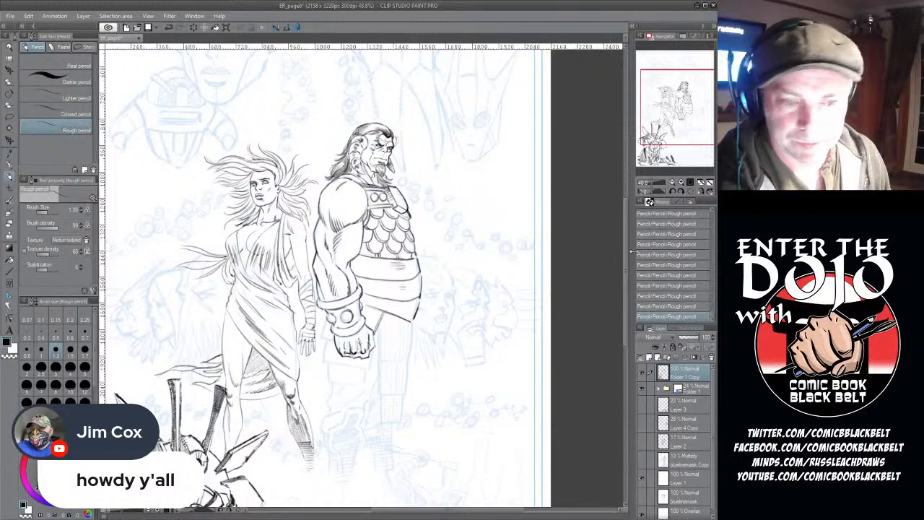
# - Flip the pencil layer and the rough sketch folder horizontally so the figures face the opposite way
pyautogui.moveTo(627, 268); pyautogui.dragTo(629, 270)
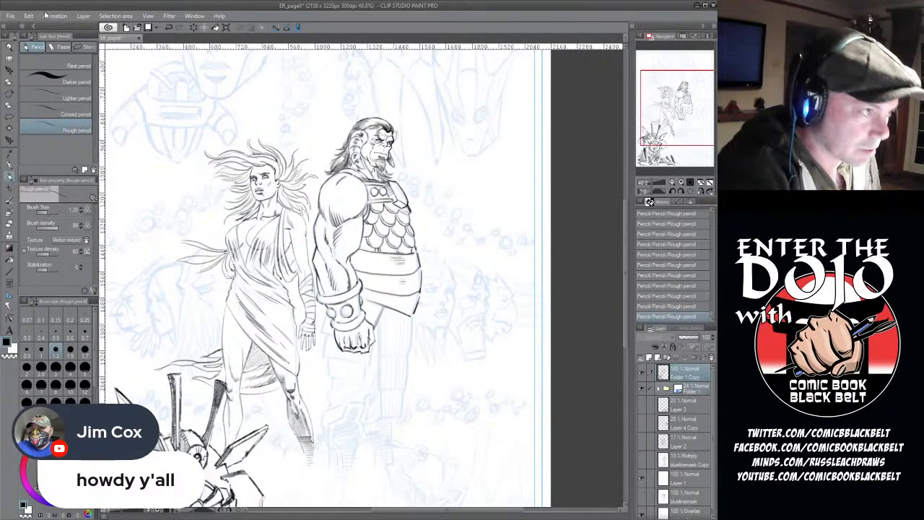
pyautogui.click(197, 229)
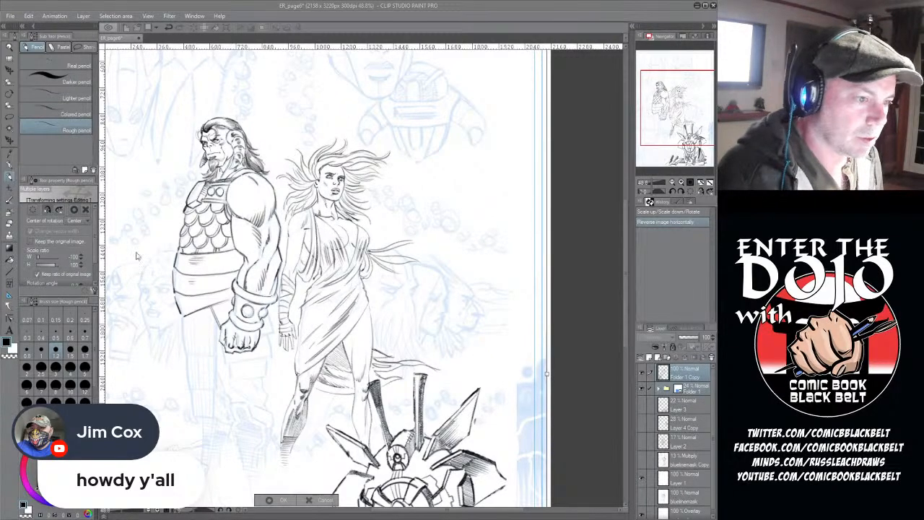
pyautogui.press('Return')
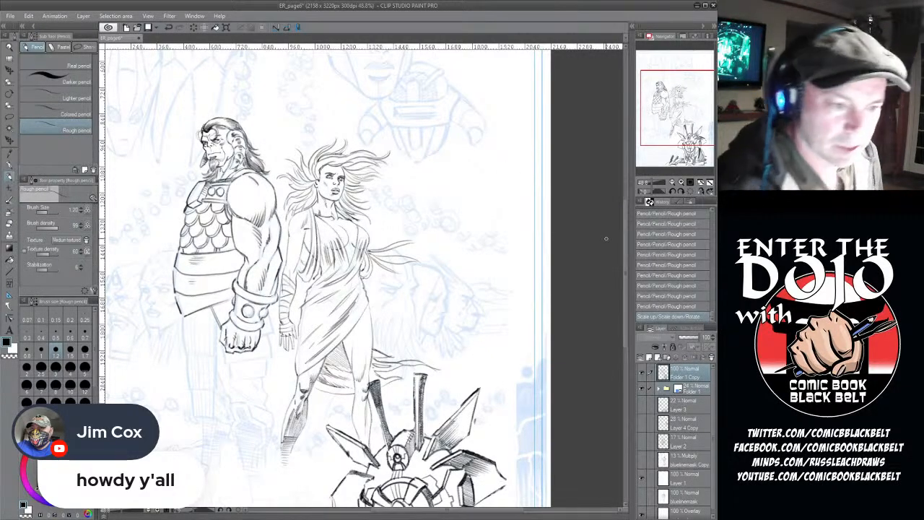
# - Touch up the lines at the base of the woman's neck with the rough pencil and erase the excess marks
pyautogui.moveTo(314, 211); pyautogui.dragTo(336, 217)
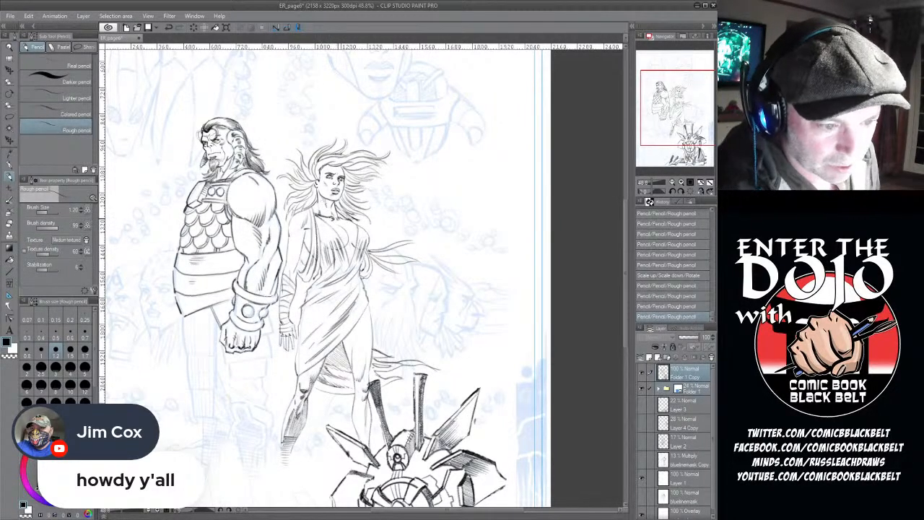
pyautogui.press('e')
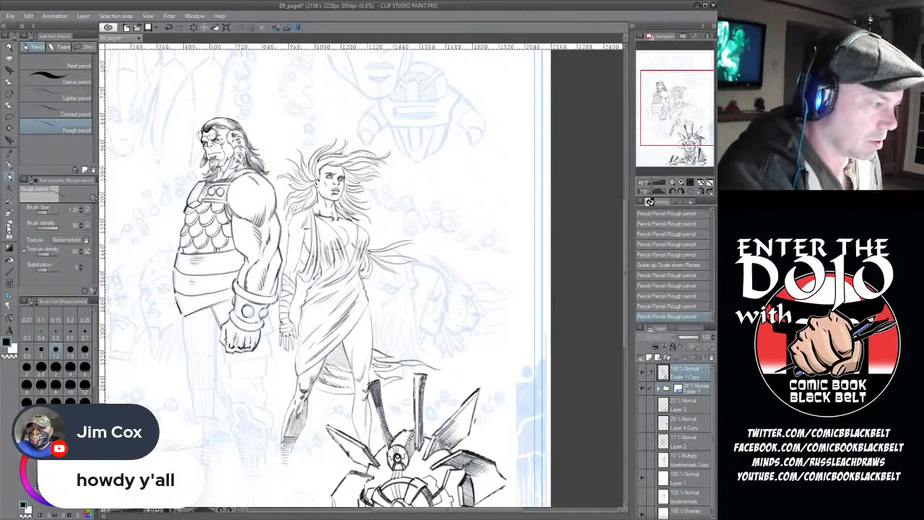
pyautogui.moveTo(325, 216); pyautogui.dragTo(332, 218)
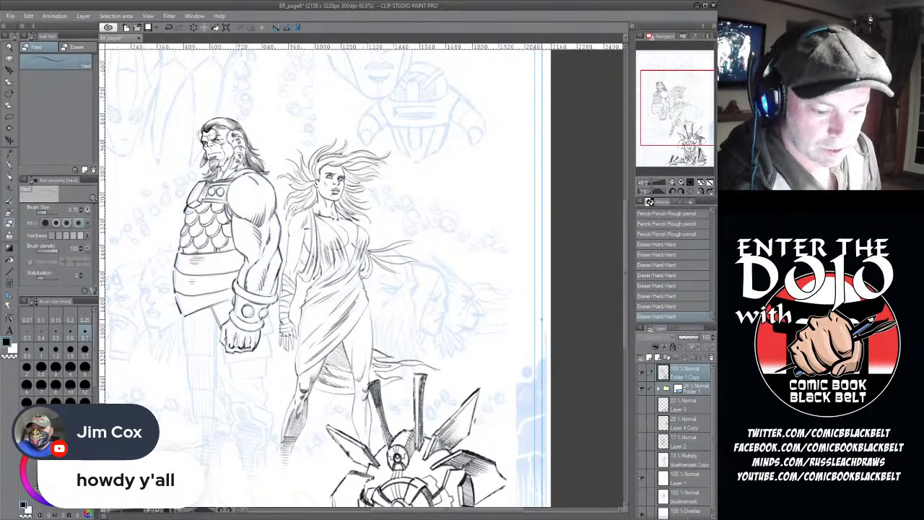
# - Erase marks at the man's far eye and redraw his eye and brow lines with the rough pencil at size 0.7
pyautogui.moveTo(458, 513); pyautogui.dragTo(415, 513)
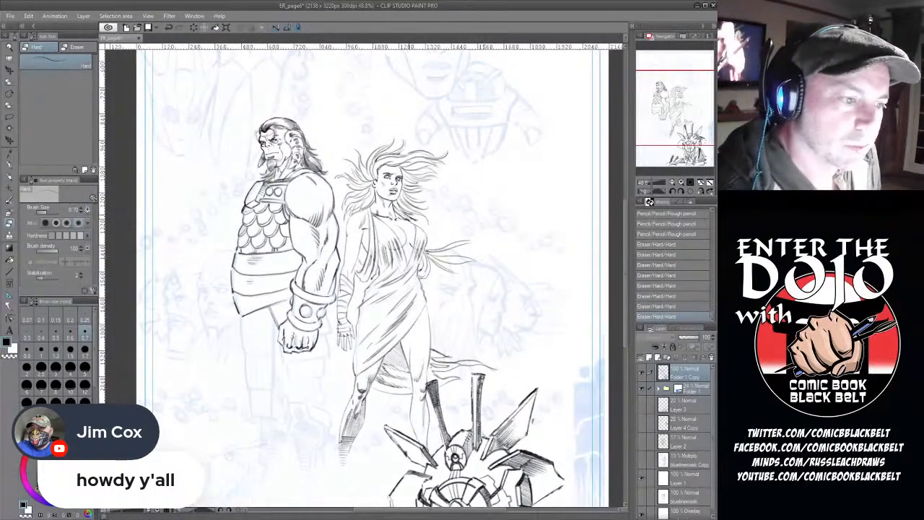
pyautogui.scroll(4, 272, 131)
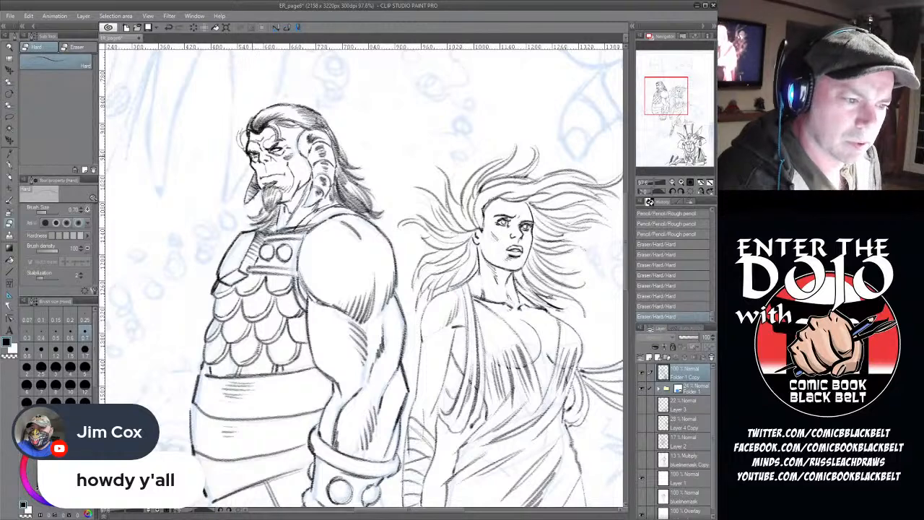
pyautogui.moveTo(256, 155); pyautogui.dragTo(256, 158)
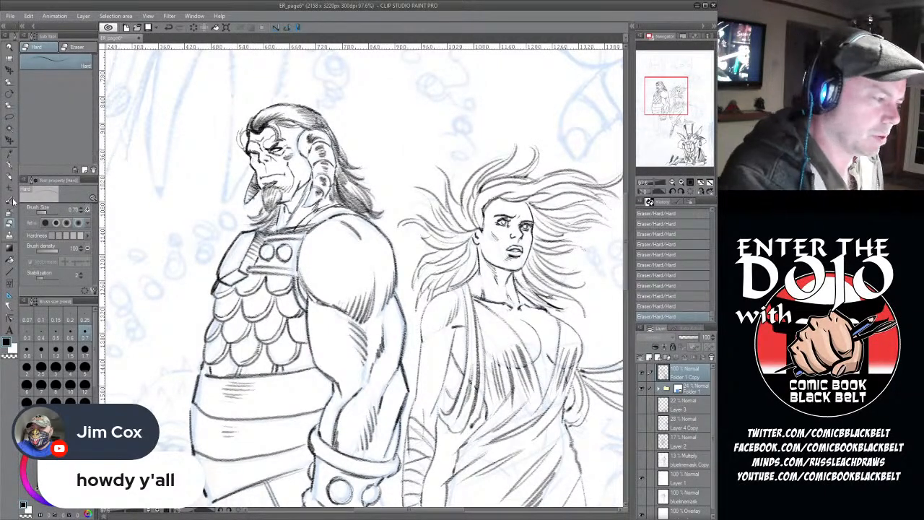
pyautogui.click(10, 177)
pyautogui.click(84, 337)
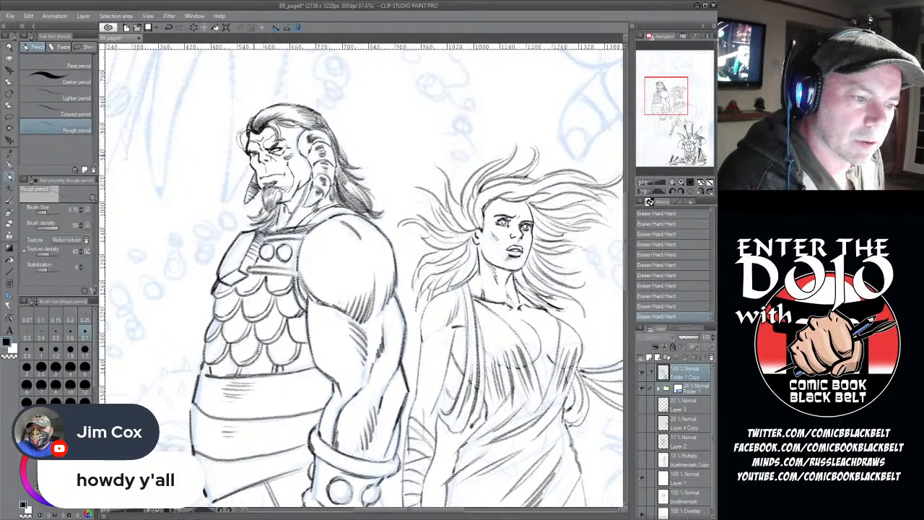
pyautogui.moveTo(259, 149); pyautogui.dragTo(278, 151)
pyautogui.moveTo(288, 142)
pyautogui.mouseDown()
pyautogui.moveTo(250, 150)
pyautogui.moveTo(287, 138)
pyautogui.mouseUp()
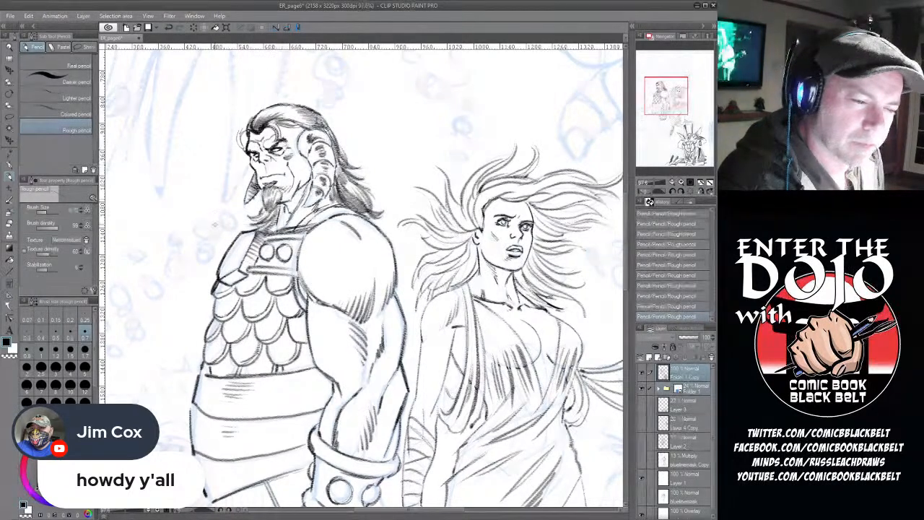
# - Erase excess lines around the man's eyes and temple and pencil refined lines beside his nose and on his cheek
pyautogui.press('e')
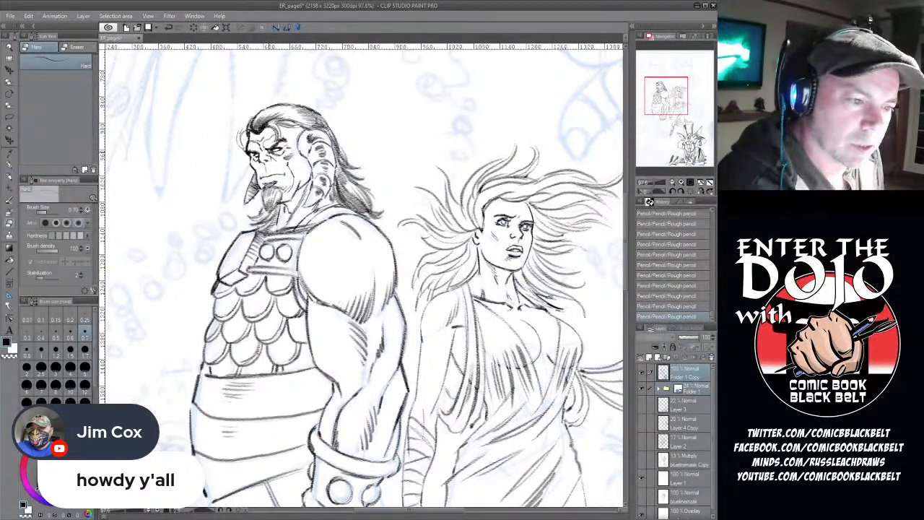
pyautogui.moveTo(269, 150); pyautogui.dragTo(272, 151)
pyautogui.moveTo(271, 150); pyautogui.dragTo(302, 152)
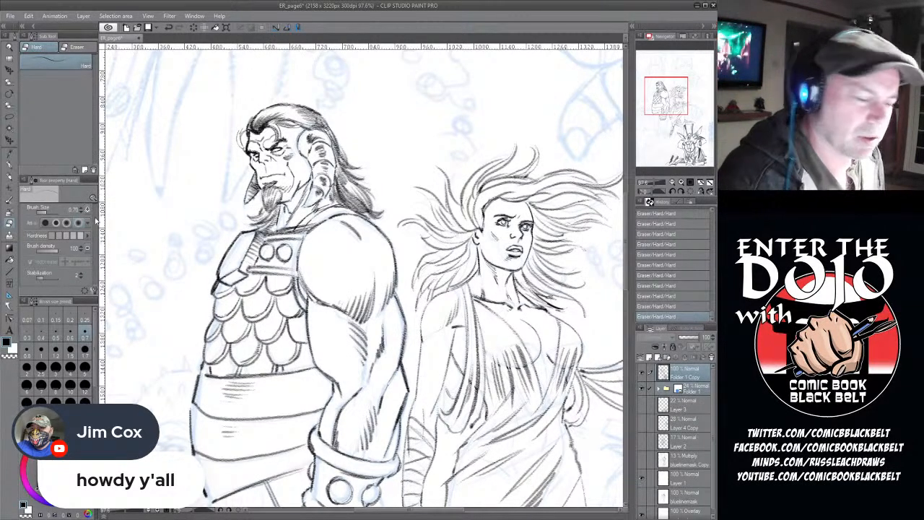
pyautogui.press('p')
pyautogui.moveTo(257, 163); pyautogui.dragTo(274, 168)
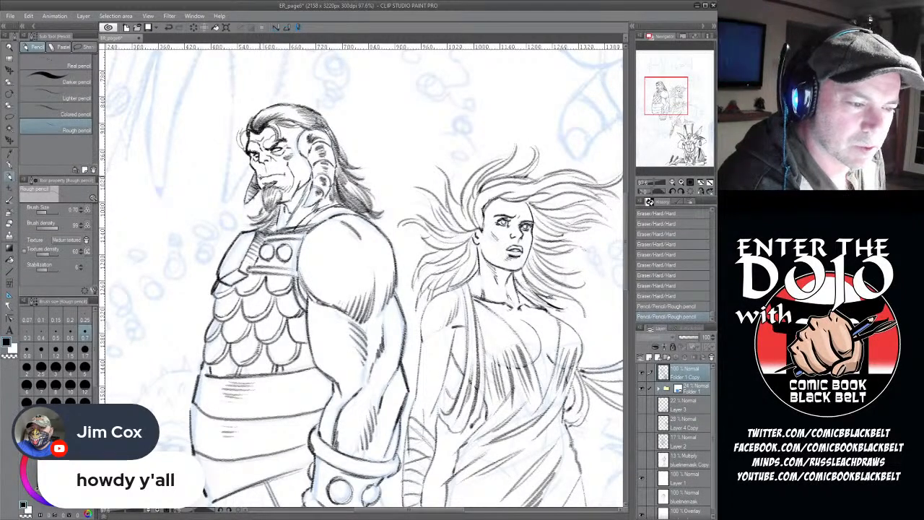
pyautogui.moveTo(265, 163); pyautogui.dragTo(270, 167)
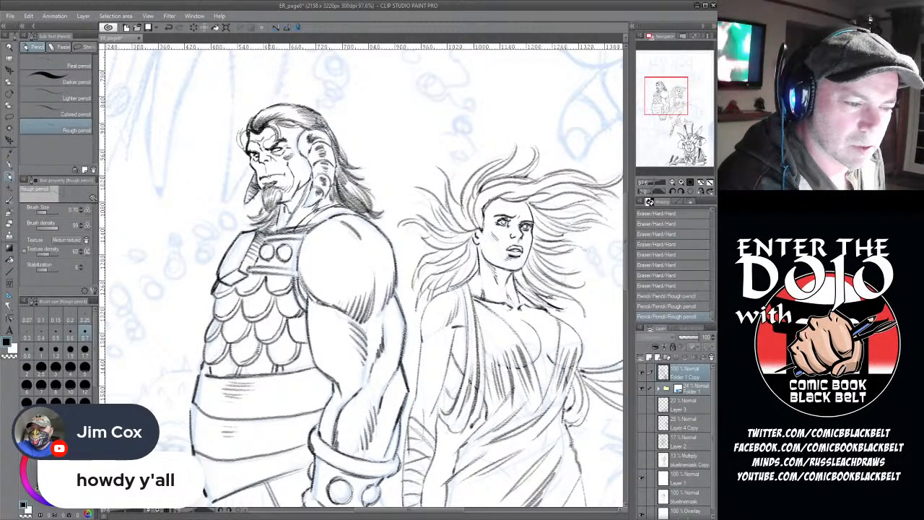
# - Pencil shading on the man's forearm and short frown lines on his forehead
pyautogui.moveTo(375, 412); pyautogui.dragTo(366, 443)
pyautogui.moveTo(273, 129); pyautogui.dragTo(270, 135)
pyautogui.moveTo(271, 130); pyautogui.dragTo(266, 136)
pyautogui.moveTo(267, 133); pyautogui.dragTo(266, 138)
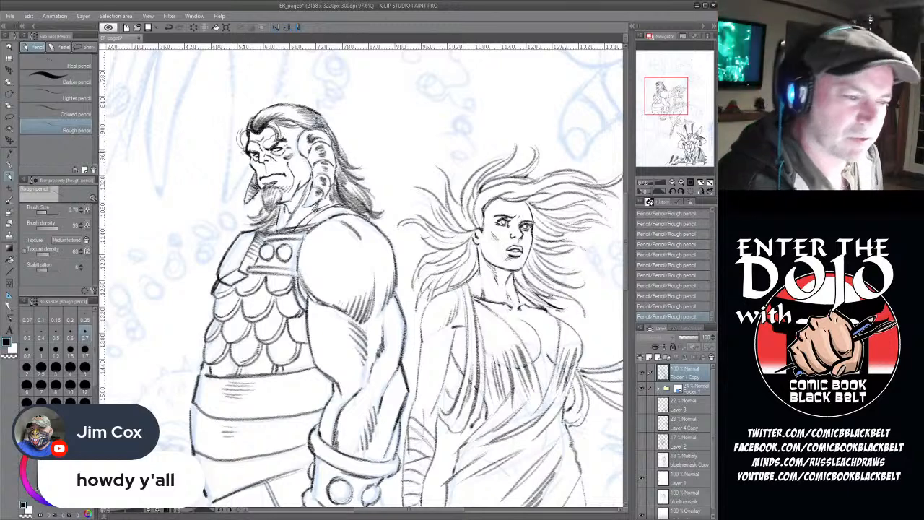
# - Clean up the man's brow with the hard eraser and redraw lines beneath his eye and on his cheek and temple
pyautogui.press('e')
pyautogui.moveTo(249, 145)
pyautogui.mouseDown()
pyautogui.moveTo(283, 125)
pyautogui.moveTo(267, 145)
pyautogui.mouseUp()
pyautogui.click(10, 178)
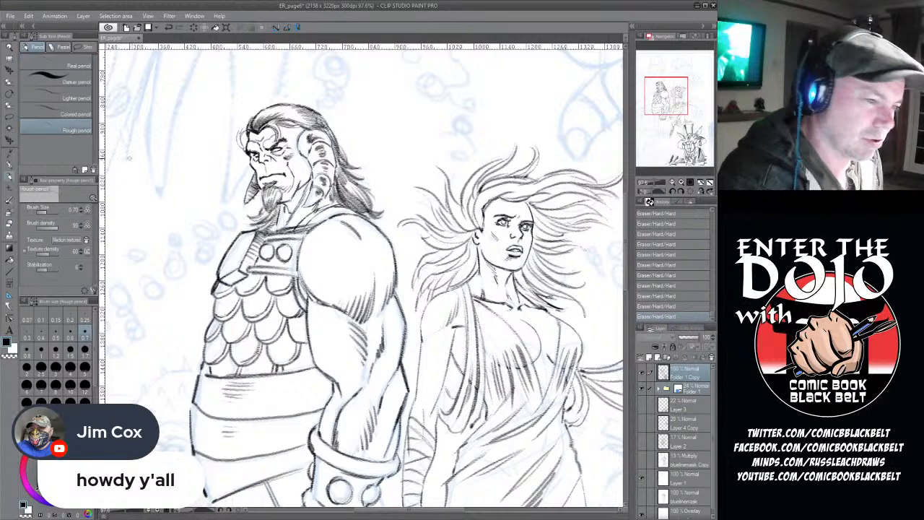
pyautogui.moveTo(263, 152); pyautogui.dragTo(276, 158)
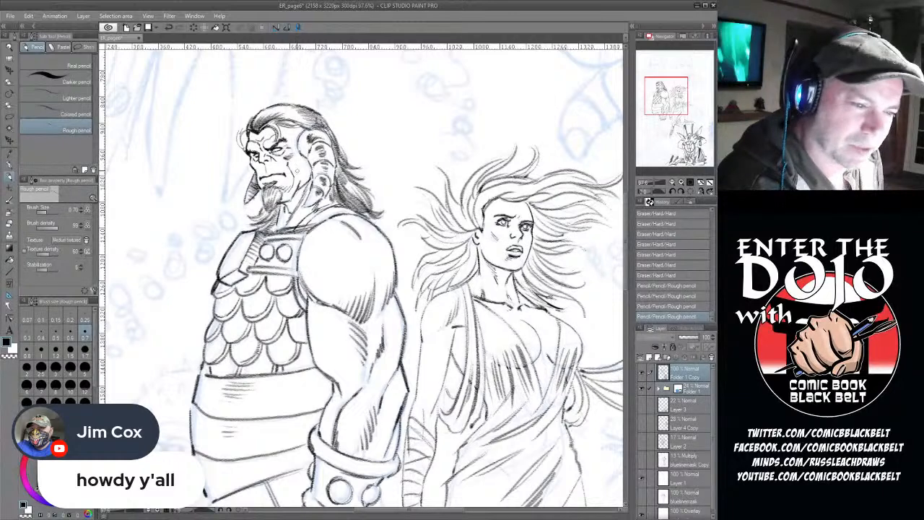
pyautogui.moveTo(291, 166); pyautogui.dragTo(298, 175)
pyautogui.moveTo(298, 169)
pyautogui.mouseDown()
pyautogui.moveTo(301, 177)
pyautogui.moveTo(314, 166)
pyautogui.mouseUp()
pyautogui.moveTo(284, 125); pyautogui.dragTo(310, 130)
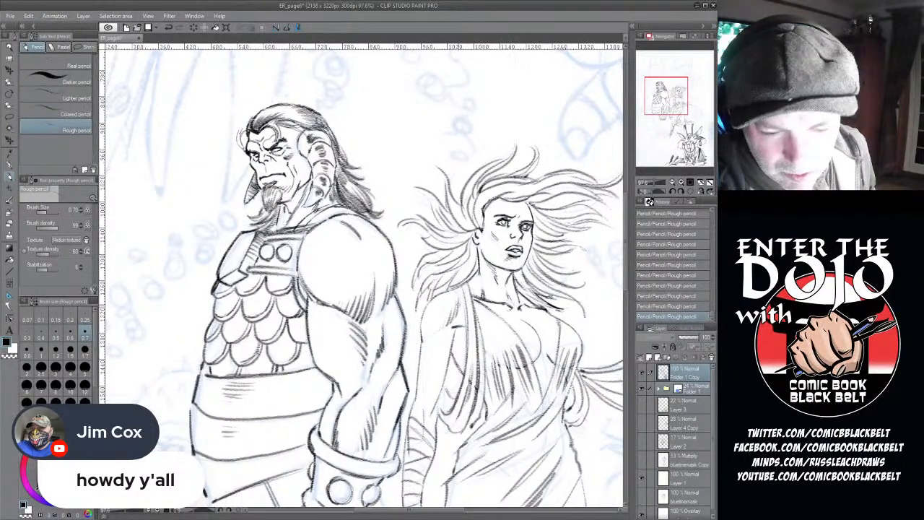
# - Erase small excess marks on the woman's lips and around her eye with the hard eraser
pyautogui.press('e')
pyautogui.moveTo(512, 254); pyautogui.dragTo(515, 256)
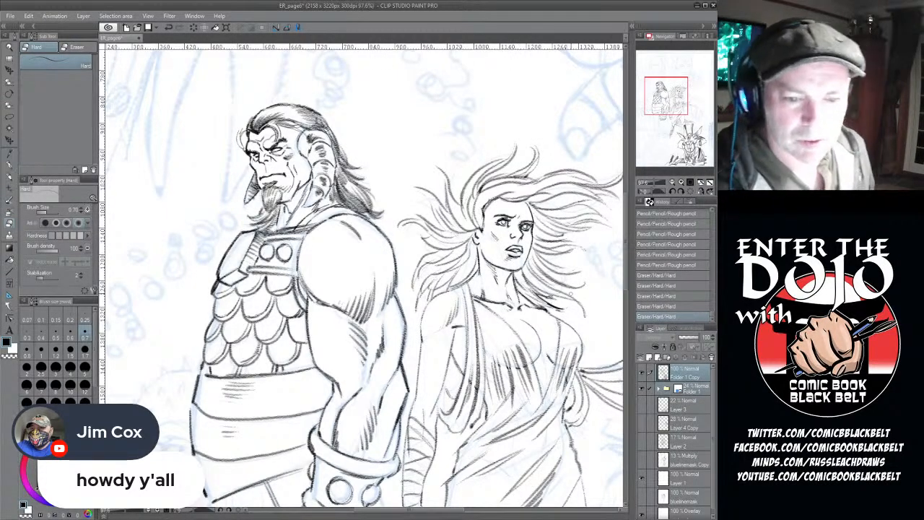
pyautogui.moveTo(519, 221); pyautogui.dragTo(520, 227)
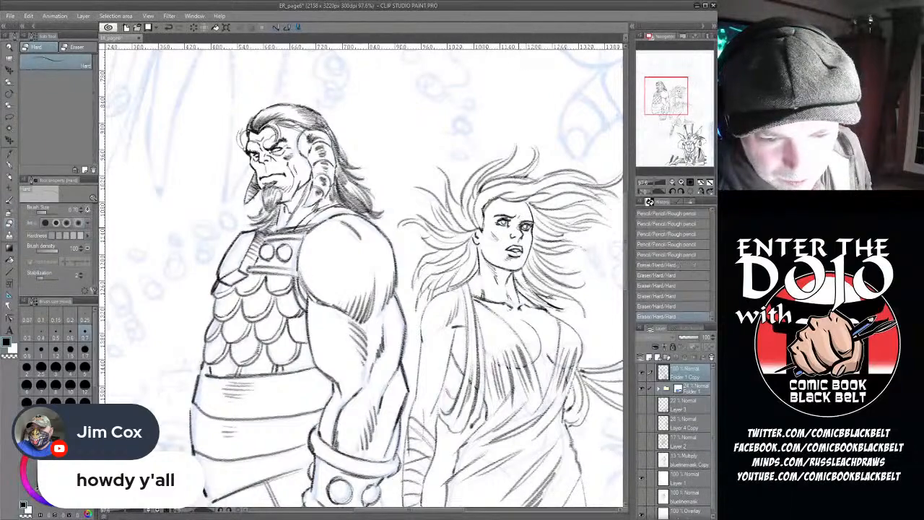
pyautogui.moveTo(520, 228); pyautogui.dragTo(529, 233)
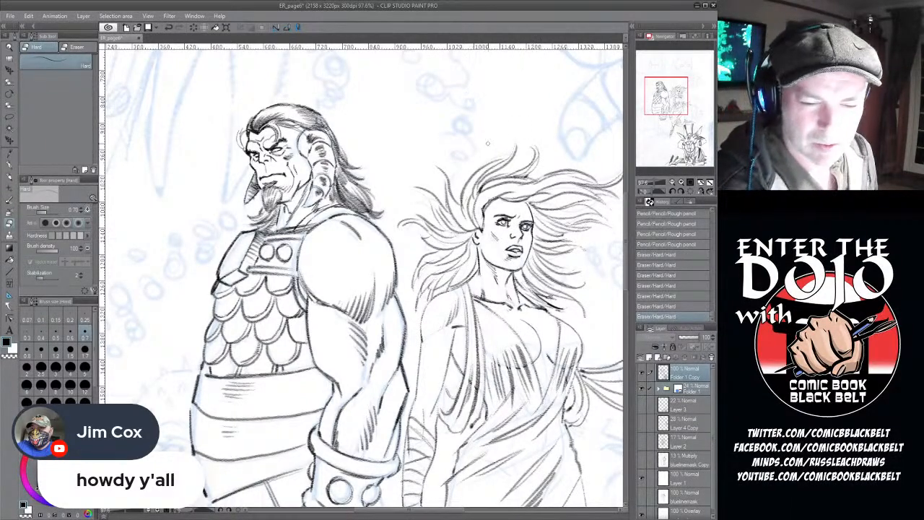
# - Redraw the fine lines beside the woman's nose and eye with the rough pencil
pyautogui.scroll(-5, 523, 212)
pyautogui.scroll(5, 533, 235)
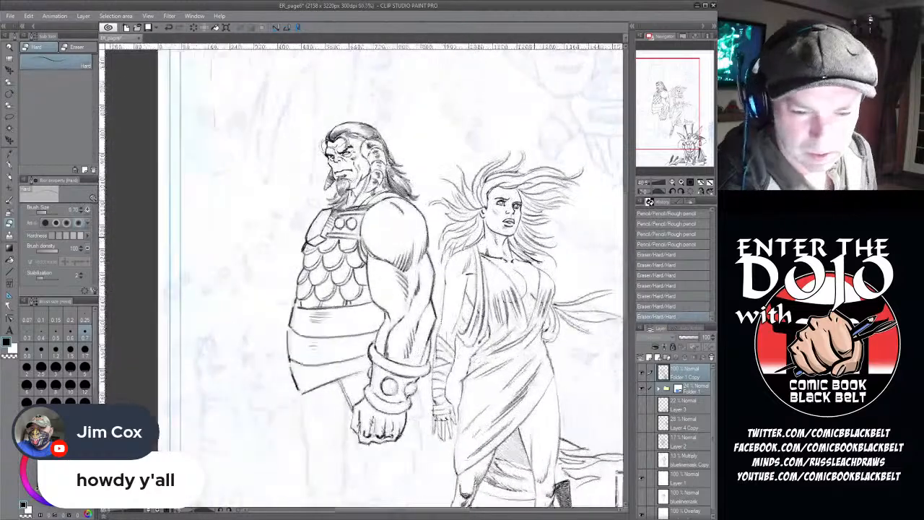
pyautogui.press('p')
pyautogui.click(9, 176)
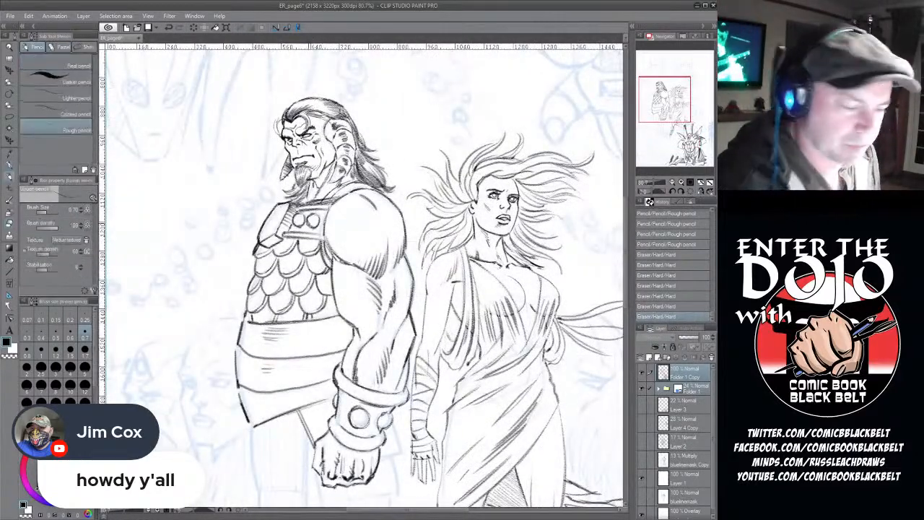
pyautogui.moveTo(503, 200); pyautogui.dragTo(506, 210)
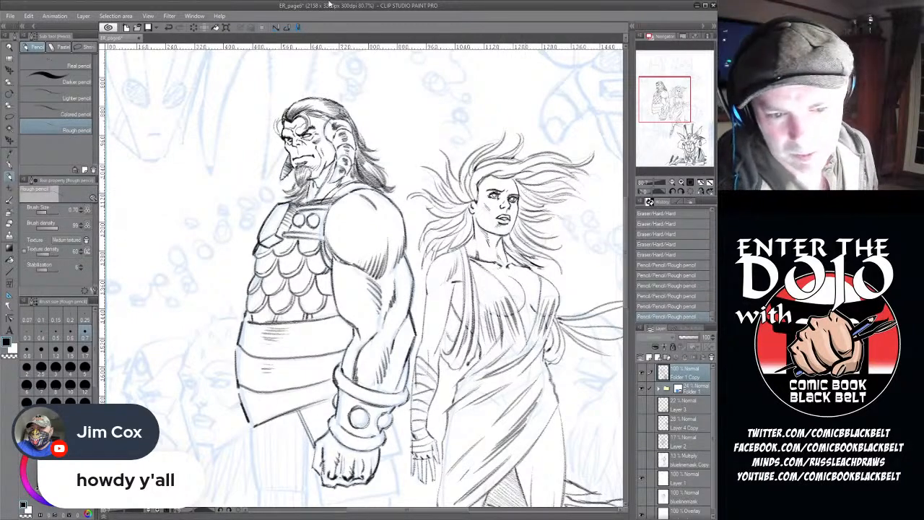
# - Shift the flipped pencils and rough sketch together slightly to the right on the page with the Move layer tool
pyautogui.scroll(-5, 448, 148)
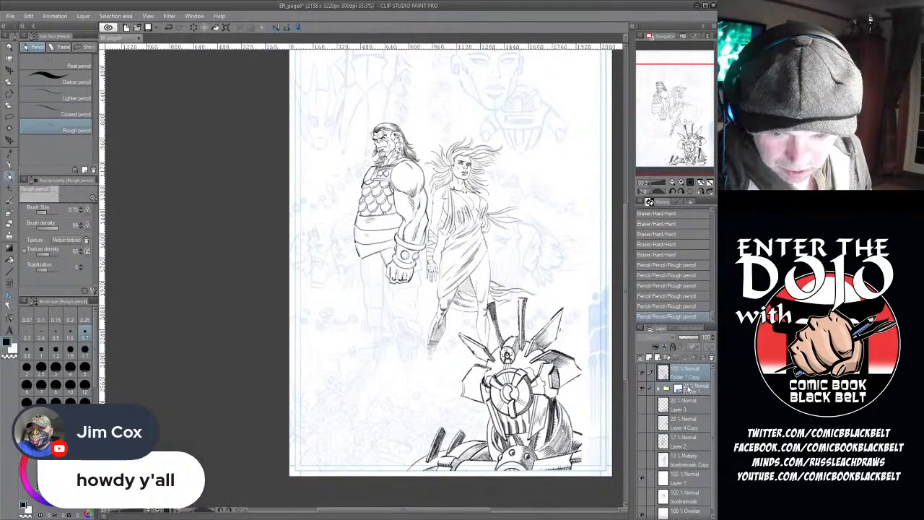
pyautogui.click(8, 139)
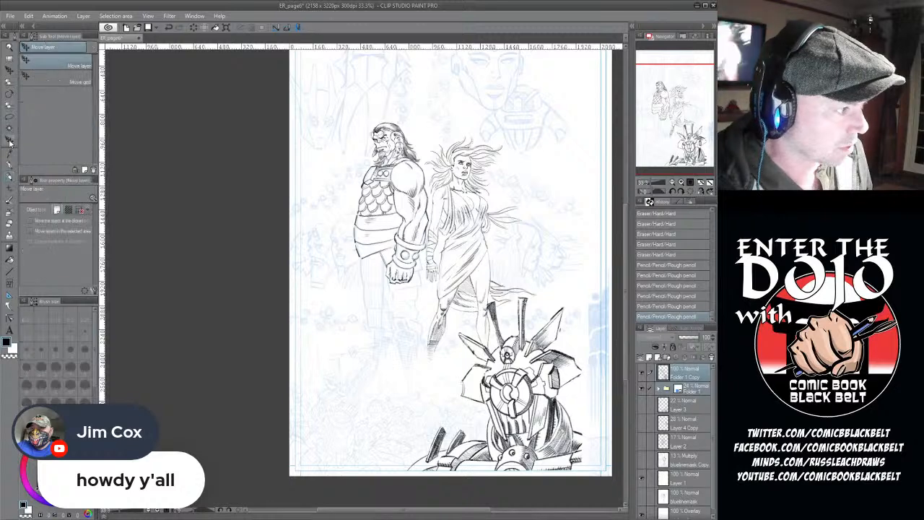
pyautogui.moveTo(342, 269); pyautogui.dragTo(369, 273)
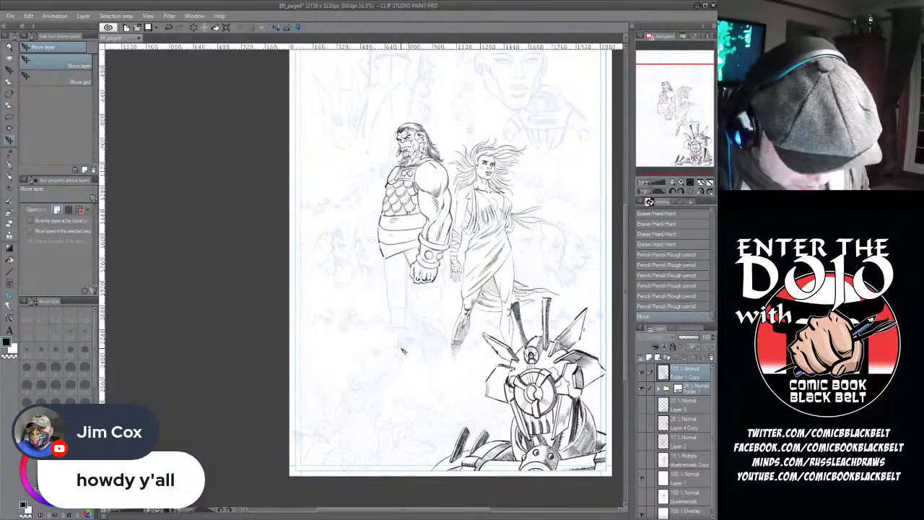
# - Pencil the eyes and brows of the background face beside the man's waist with the rough pencil
pyautogui.scroll(2, 377, 254)
pyautogui.scroll(2, 387, 221)
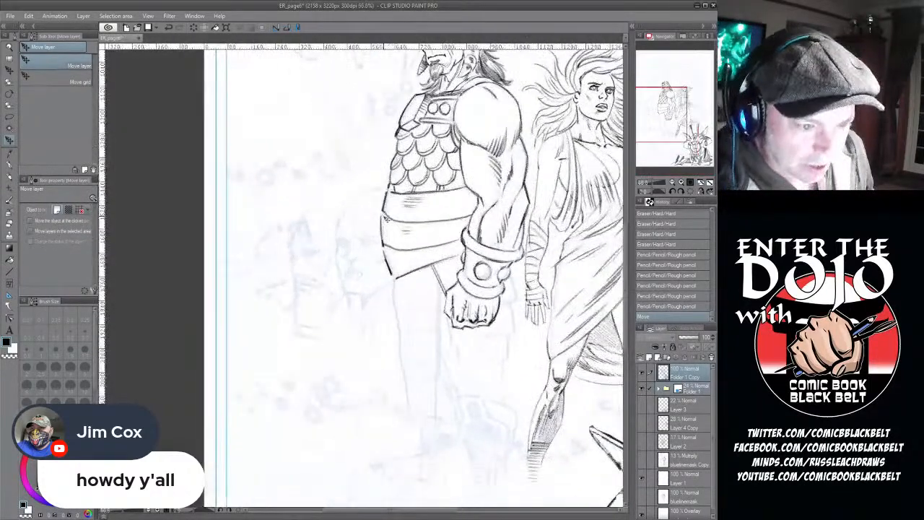
pyautogui.click(9, 177)
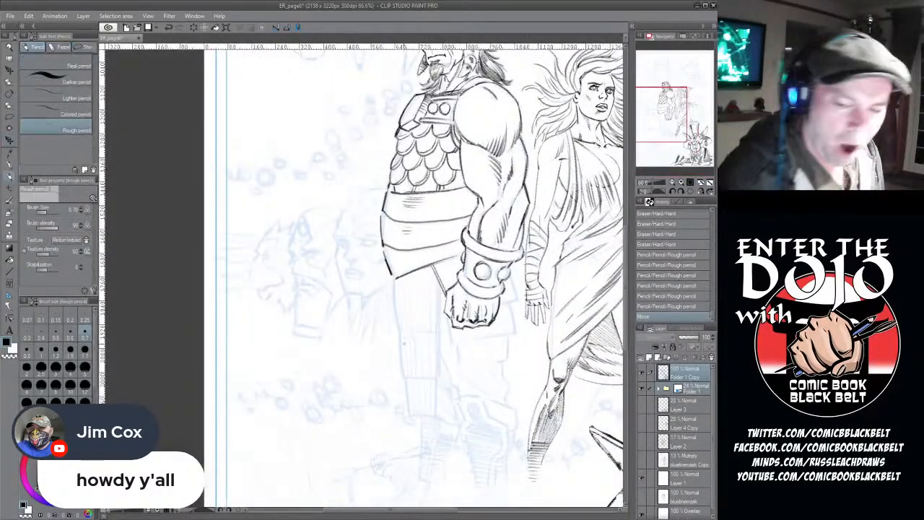
pyautogui.moveTo(362, 244); pyautogui.dragTo(365, 241)
pyautogui.moveTo(361, 244); pyautogui.dragTo(366, 242)
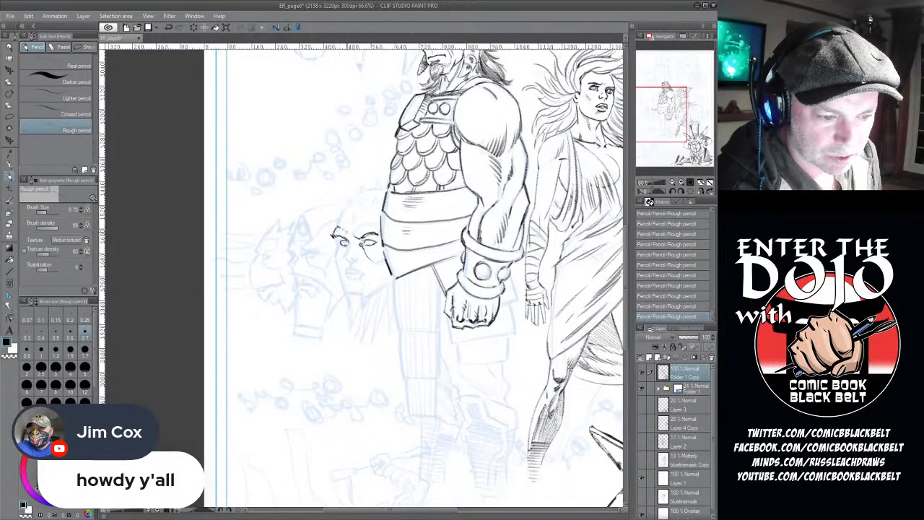
pyautogui.moveTo(350, 229)
pyautogui.mouseDown()
pyautogui.moveTo(352, 239)
pyautogui.moveTo(377, 223)
pyautogui.mouseUp()
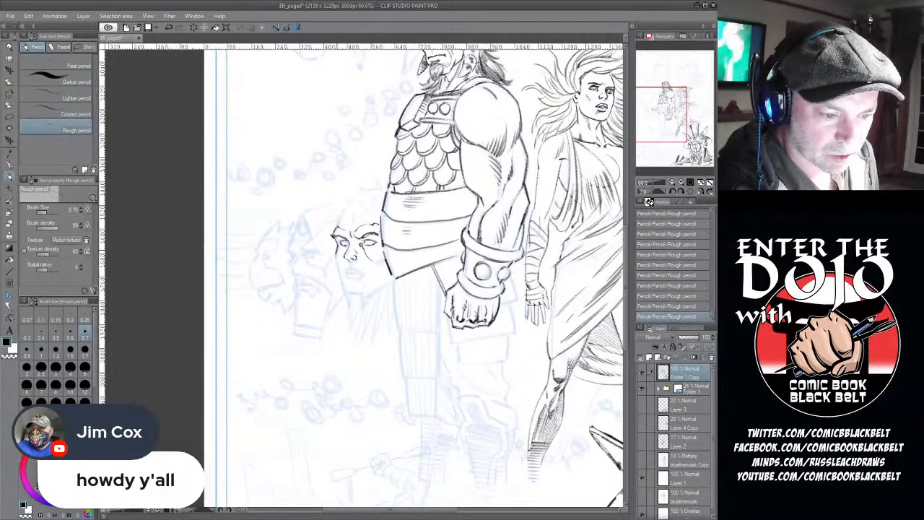
# - Draw that face's side contour, nose base and lips, and add short shading strokes on the cheek
pyautogui.moveTo(335, 254); pyautogui.dragTo(344, 290)
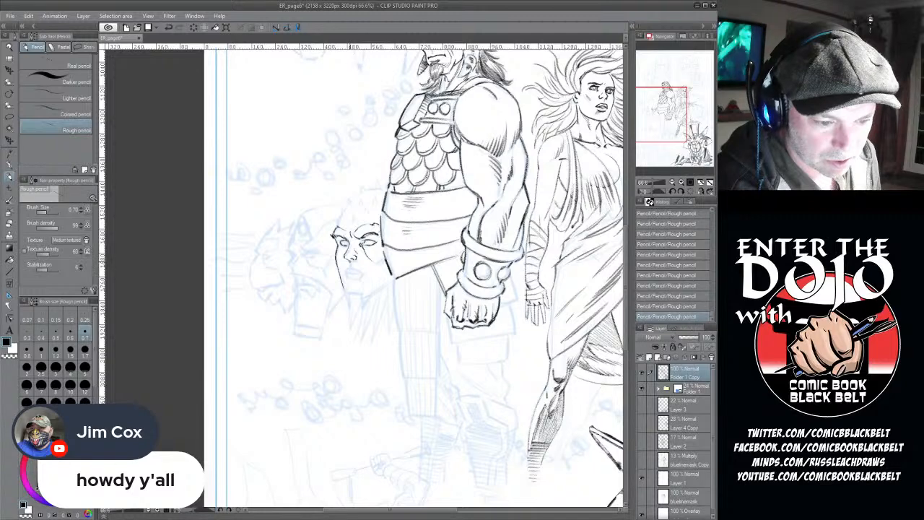
pyautogui.moveTo(347, 266); pyautogui.dragTo(354, 271)
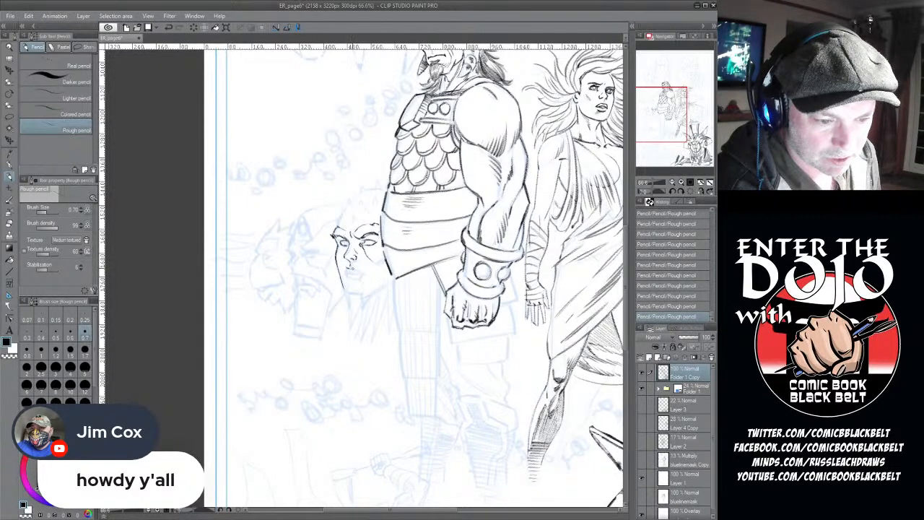
pyautogui.moveTo(345, 272); pyautogui.dragTo(350, 271)
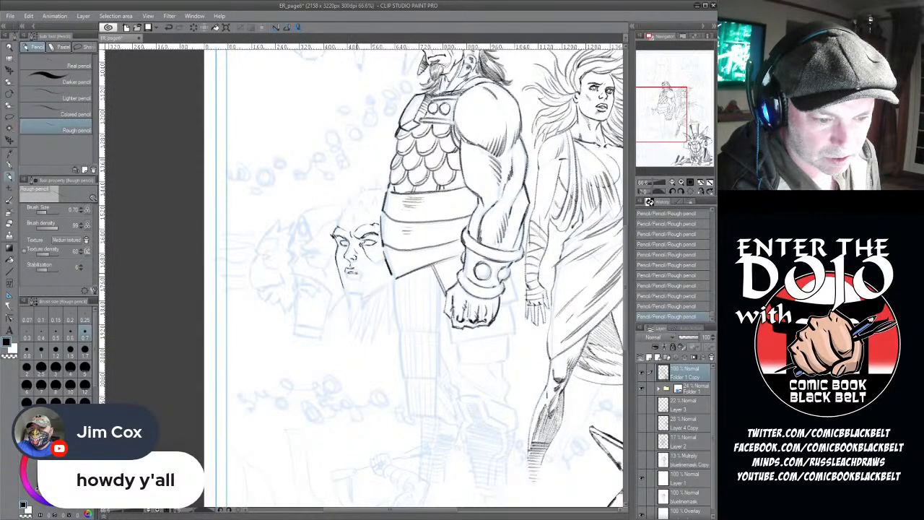
pyautogui.moveTo(353, 271); pyautogui.dragTo(364, 271)
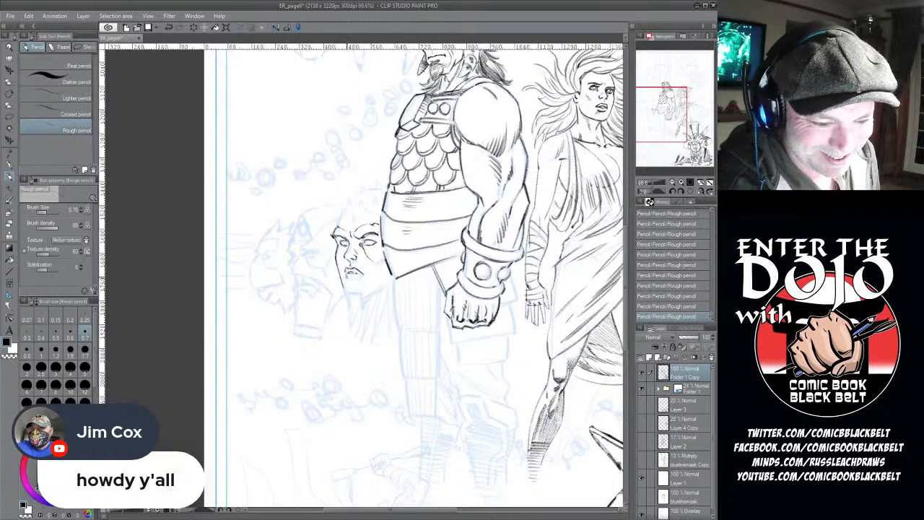
pyautogui.moveTo(349, 279)
pyautogui.mouseDown()
pyautogui.moveTo(358, 280)
pyautogui.moveTo(351, 277)
pyautogui.mouseUp()
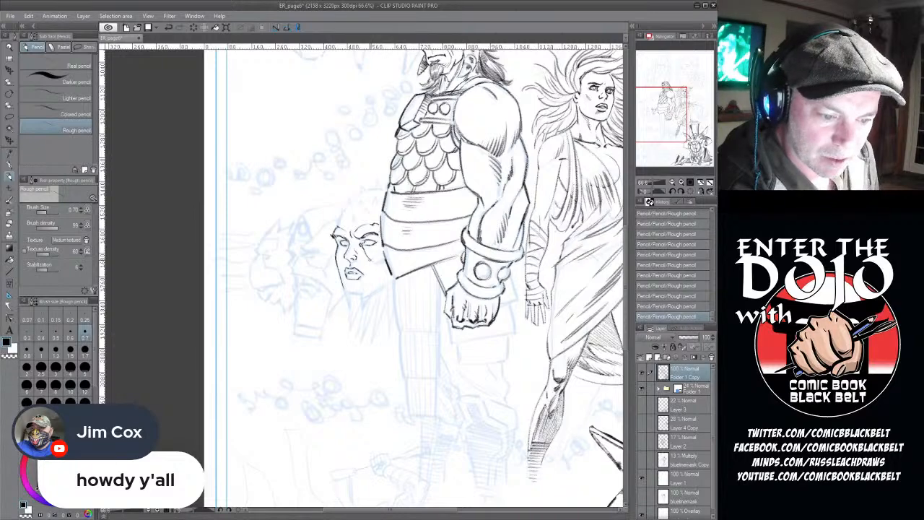
pyautogui.moveTo(372, 259); pyautogui.dragTo(381, 264)
pyautogui.moveTo(375, 263); pyautogui.dragTo(383, 260)
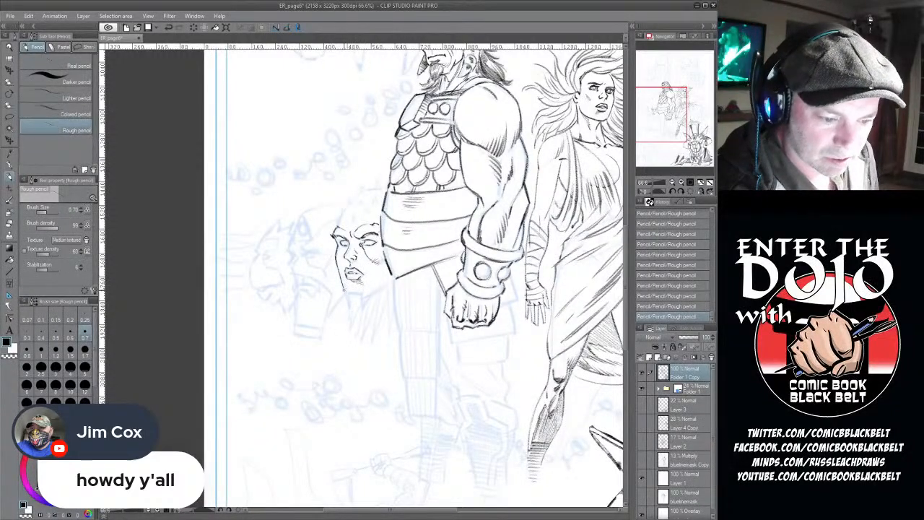
# - Draw the face's chin and jaw with long beard strands hanging down beside the man's legs
pyautogui.moveTo(344, 289); pyautogui.dragTo(350, 310)
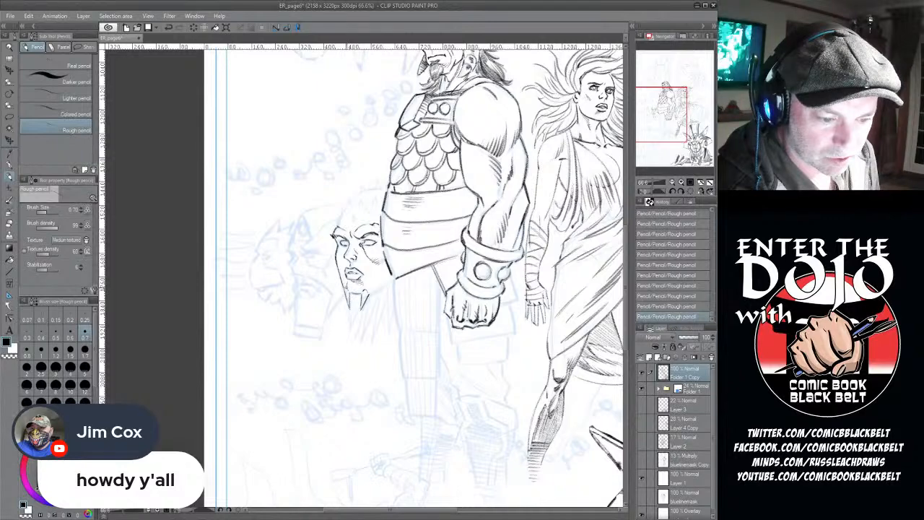
pyautogui.moveTo(368, 296)
pyautogui.mouseDown()
pyautogui.moveTo(387, 284)
pyautogui.moveTo(355, 326)
pyautogui.mouseUp()
pyautogui.moveTo(360, 309); pyautogui.dragTo(353, 340)
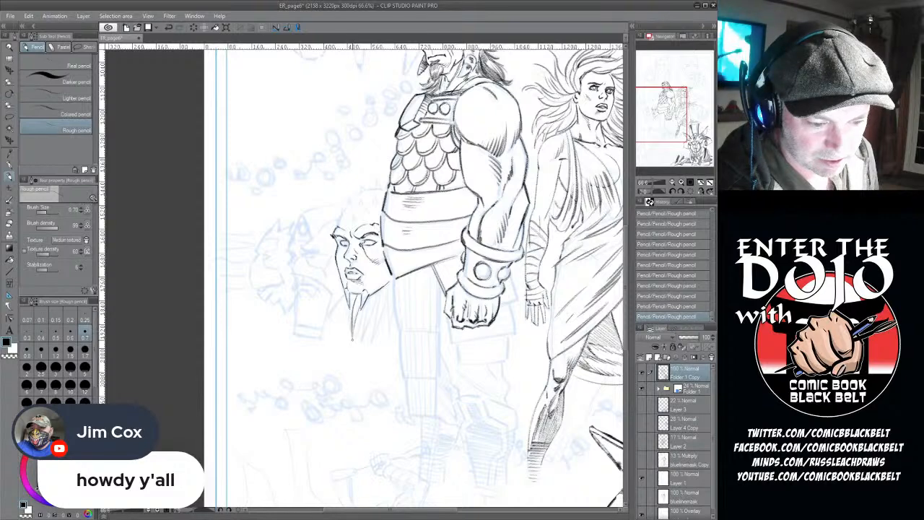
pyautogui.moveTo(354, 292); pyautogui.dragTo(346, 330)
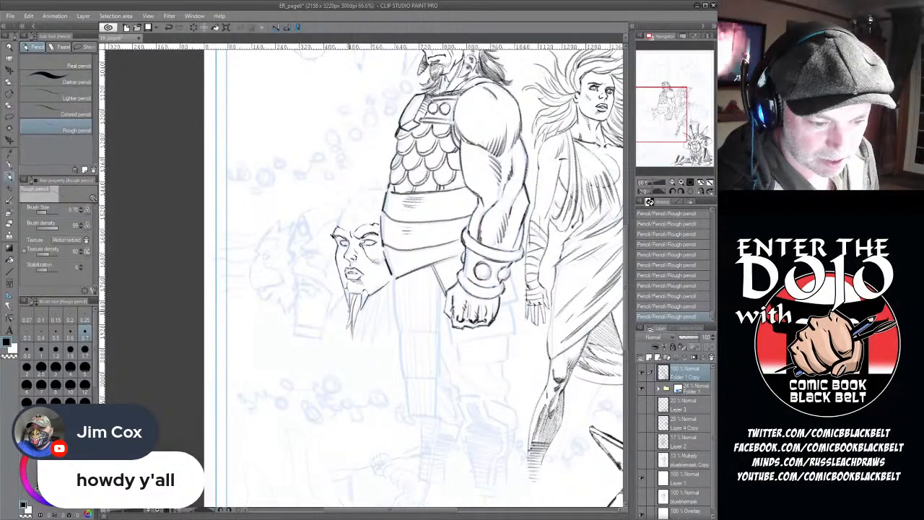
pyautogui.moveTo(369, 300); pyautogui.dragTo(362, 338)
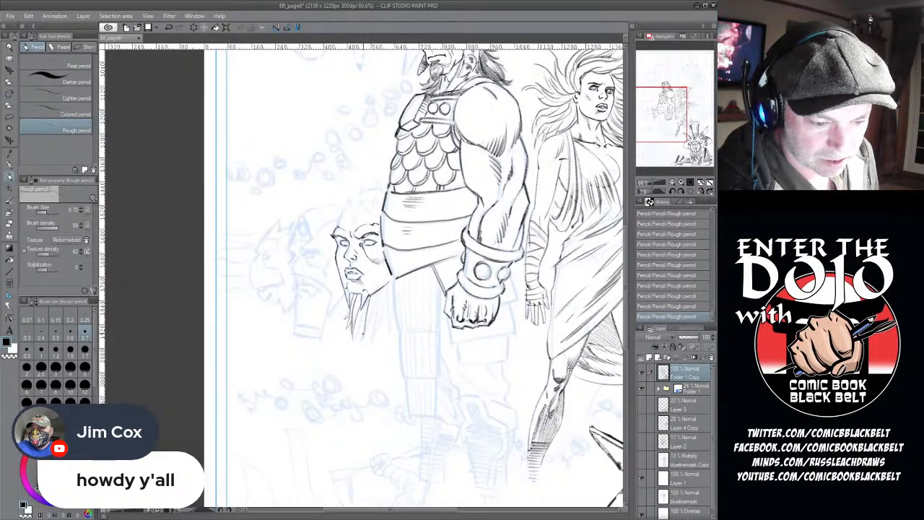
pyautogui.moveTo(375, 295); pyautogui.dragTo(362, 339)
pyautogui.moveTo(380, 290)
pyautogui.mouseDown()
pyautogui.moveTo(373, 326)
pyautogui.moveTo(382, 303)
pyautogui.moveTo(381, 313)
pyautogui.mouseUp()
pyautogui.moveTo(383, 310); pyautogui.dragTo(371, 343)
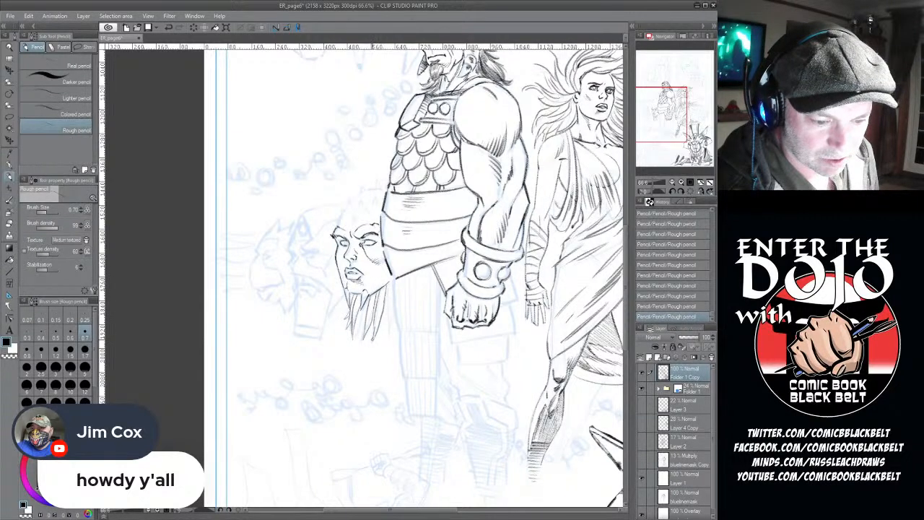
pyautogui.moveTo(389, 291)
pyautogui.mouseDown()
pyautogui.moveTo(387, 338)
pyautogui.moveTo(383, 326)
pyautogui.moveTo(394, 326)
pyautogui.mouseUp()
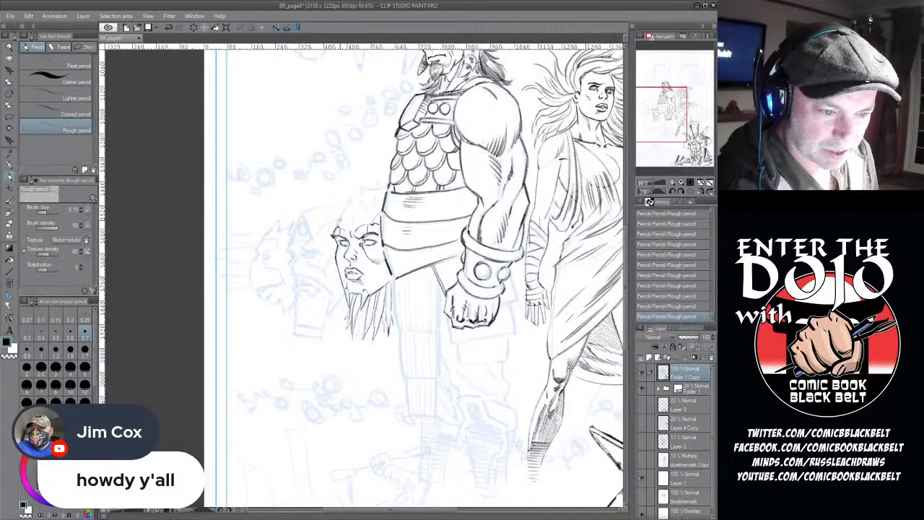
# - Outline the face's bald skull up to the man's belt and strengthen it with a 1.2 brush size
pyautogui.moveTo(337, 227)
pyautogui.mouseDown()
pyautogui.moveTo(356, 194)
pyautogui.moveTo(388, 189)
pyautogui.mouseUp()
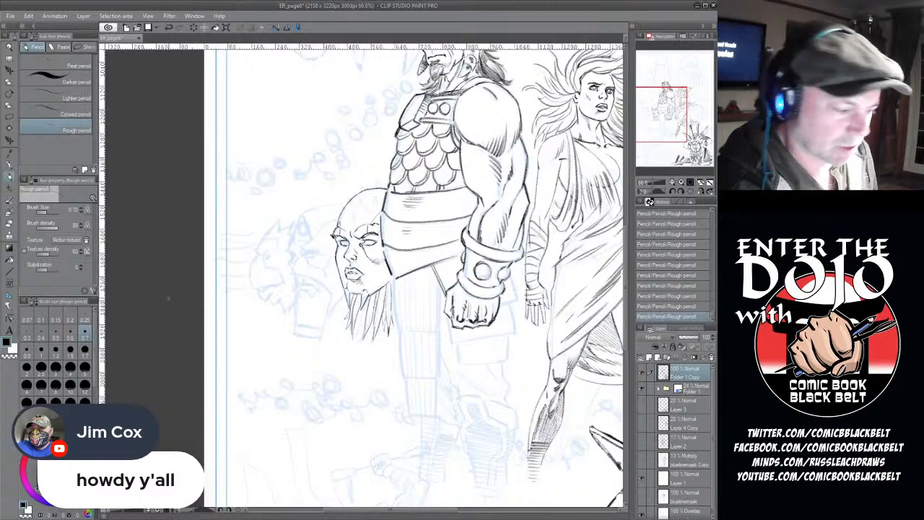
pyautogui.click(56, 350)
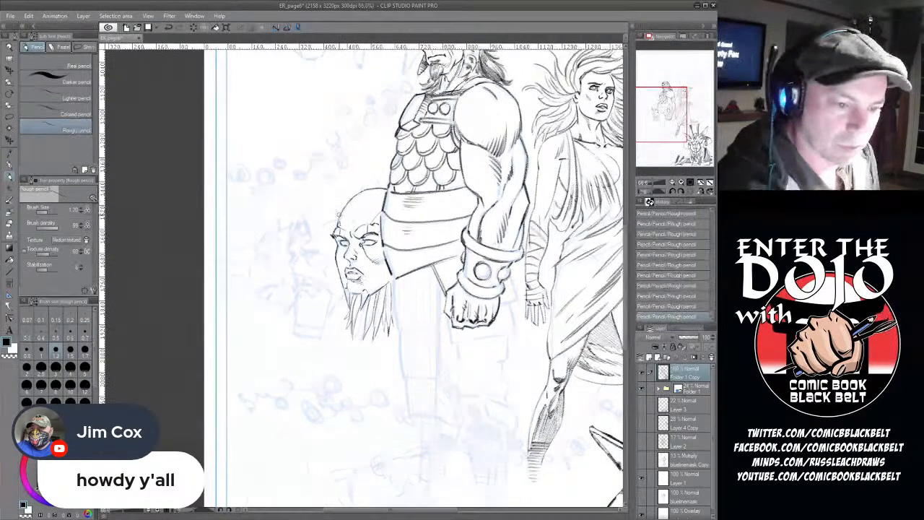
pyautogui.moveTo(337, 225)
pyautogui.mouseDown()
pyautogui.moveTo(351, 199)
pyautogui.moveTo(382, 185)
pyautogui.moveTo(371, 187)
pyautogui.mouseUp()
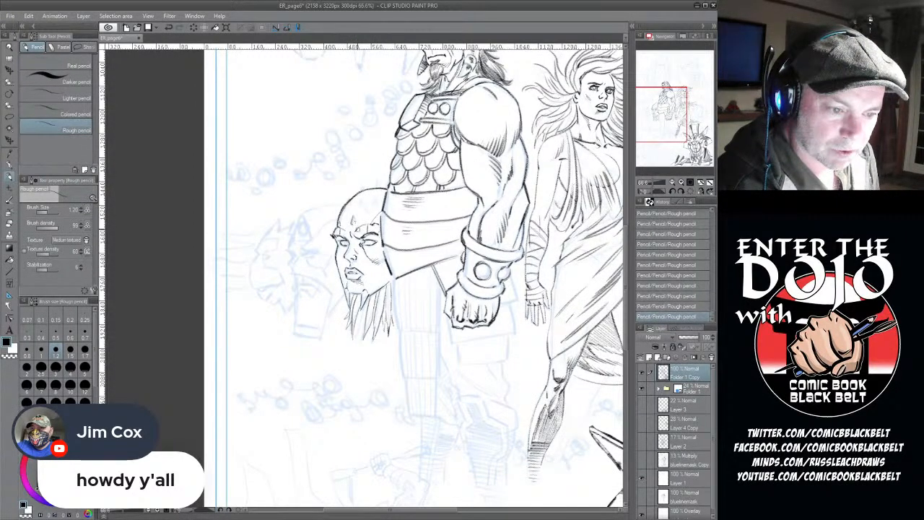
# - Set the rough pencil to size 0.7 and draw small pointed spikes across the bald scalp and its outline
pyautogui.click(84, 337)
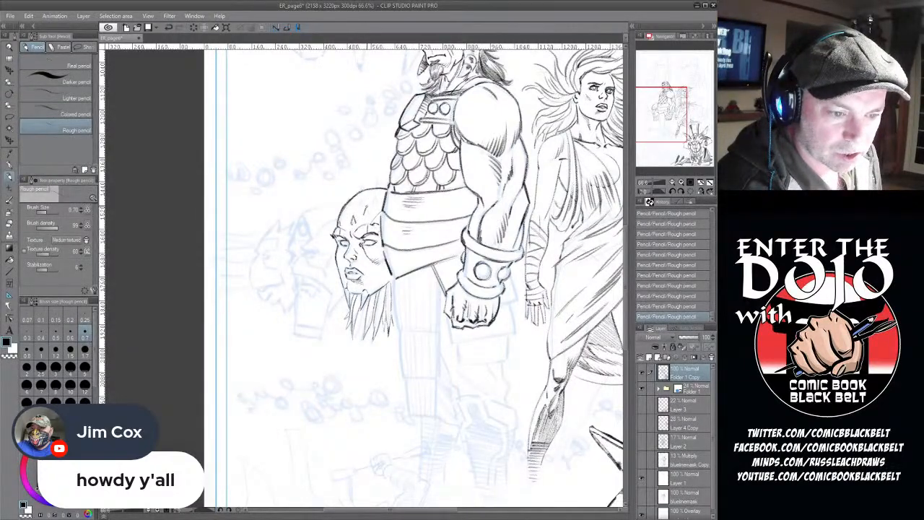
pyautogui.moveTo(361, 199)
pyautogui.mouseDown()
pyautogui.moveTo(363, 209)
pyautogui.moveTo(343, 215)
pyautogui.mouseUp()
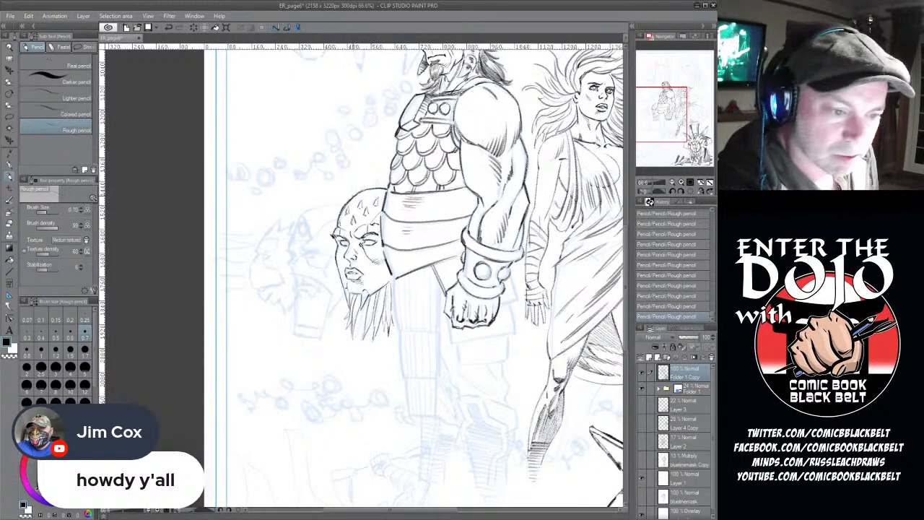
pyautogui.moveTo(352, 204); pyautogui.dragTo(354, 195)
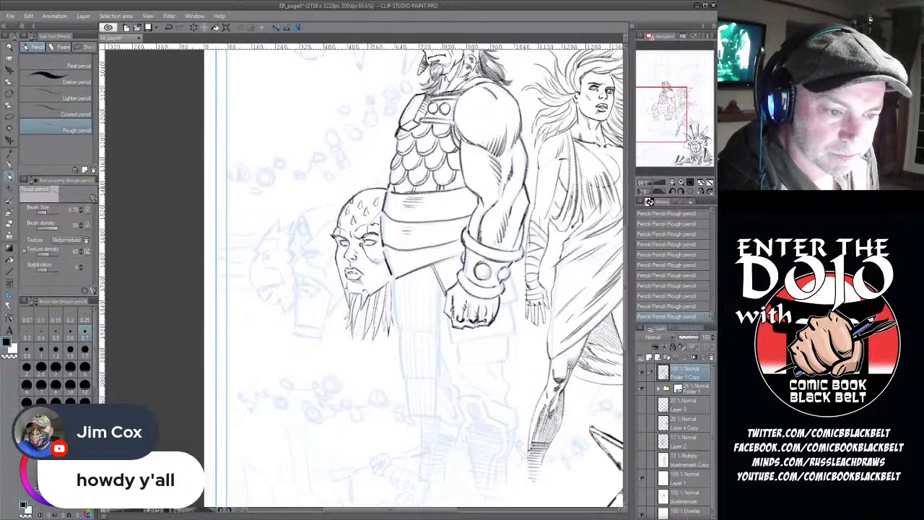
pyautogui.moveTo(368, 188); pyautogui.dragTo(362, 193)
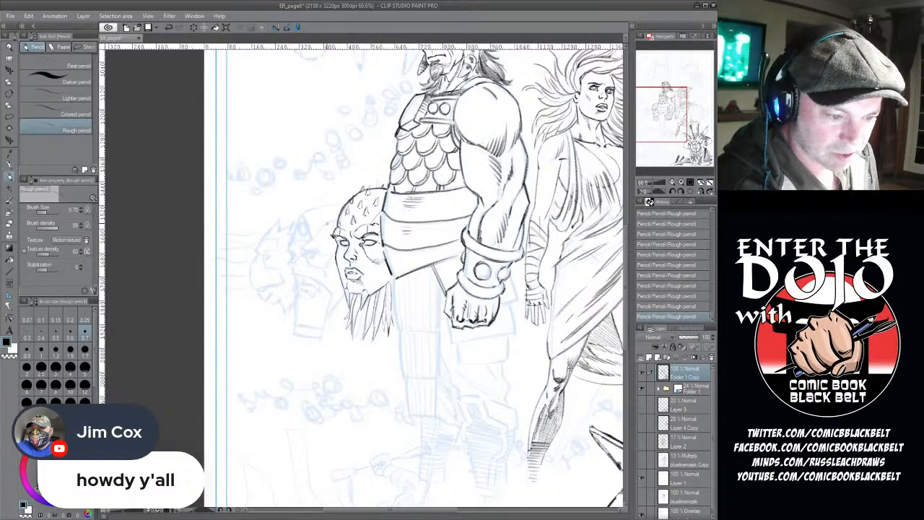
# - Start the second background face beside the bald head by drawing its near eye, brow, cheek line and nose
pyautogui.moveTo(307, 254); pyautogui.dragTo(318, 253)
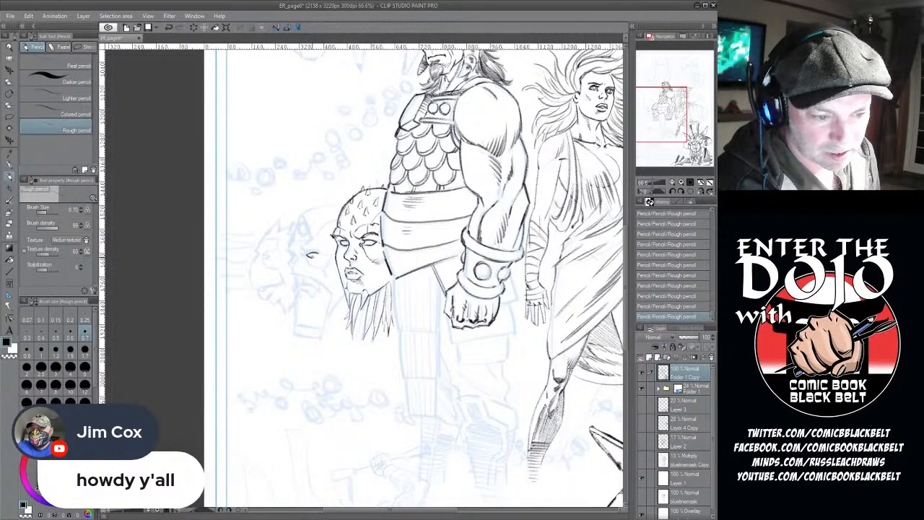
pyautogui.moveTo(312, 254); pyautogui.dragTo(323, 251)
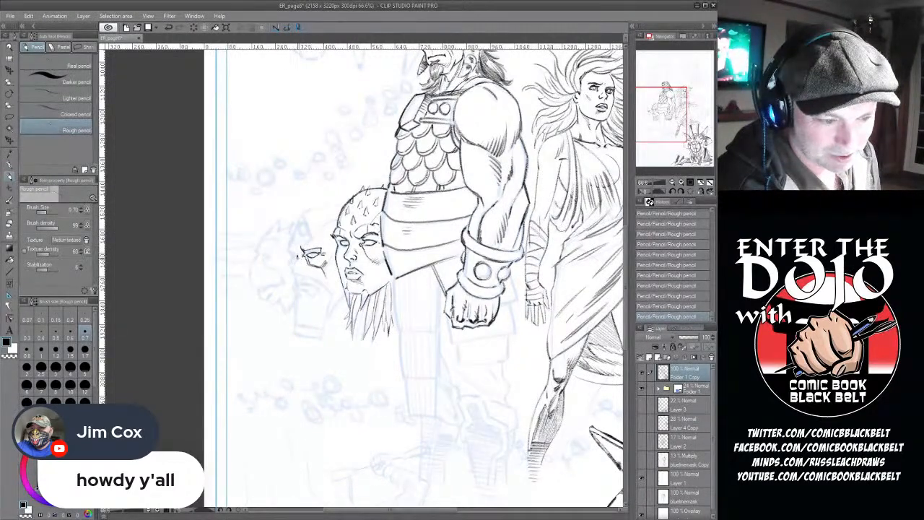
pyautogui.moveTo(297, 258); pyautogui.dragTo(291, 272)
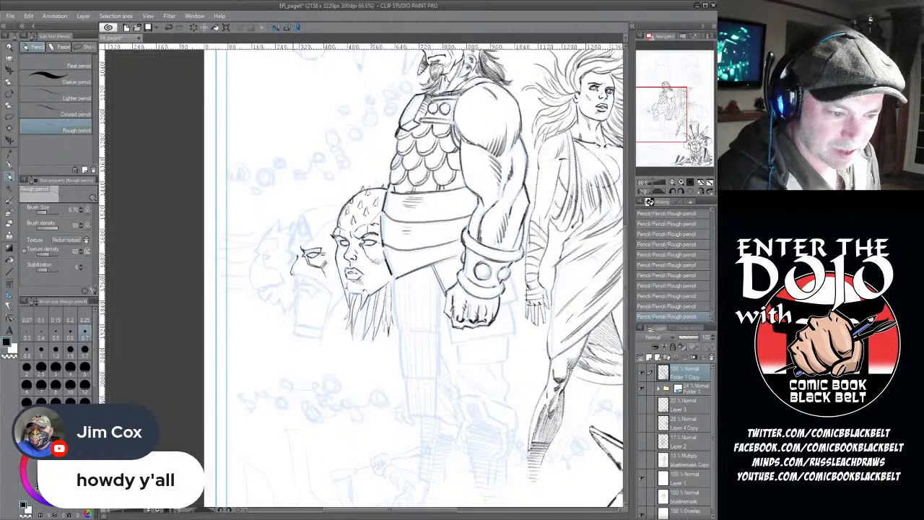
pyautogui.moveTo(298, 274); pyautogui.dragTo(303, 274)
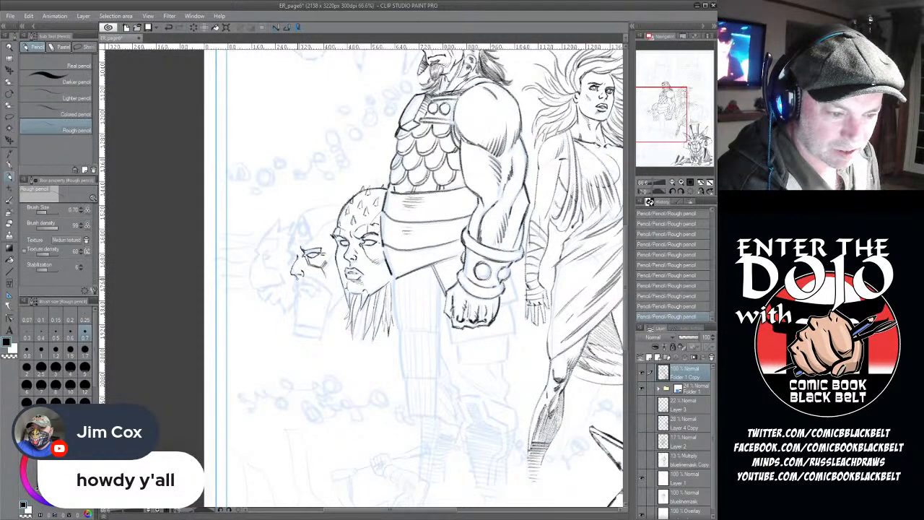
pyautogui.moveTo(302, 267); pyautogui.dragTo(304, 272)
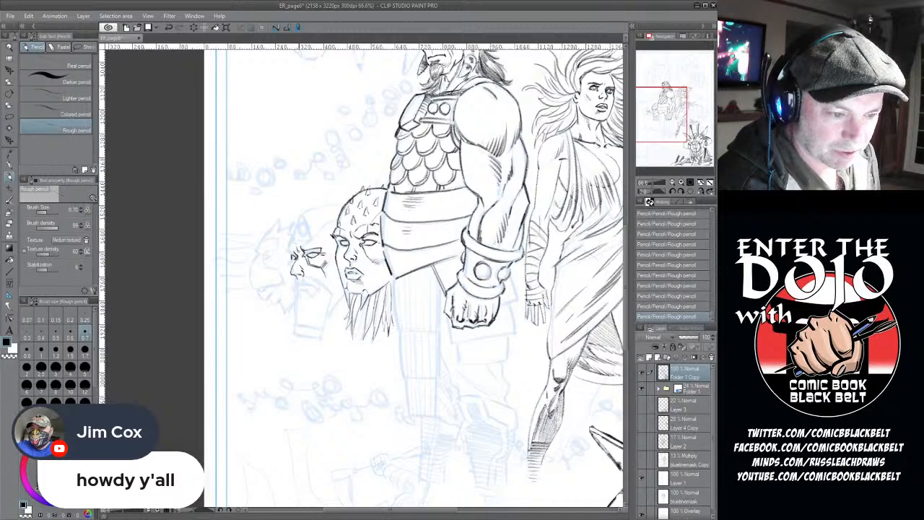
pyautogui.moveTo(284, 249); pyautogui.dragTo(294, 254)
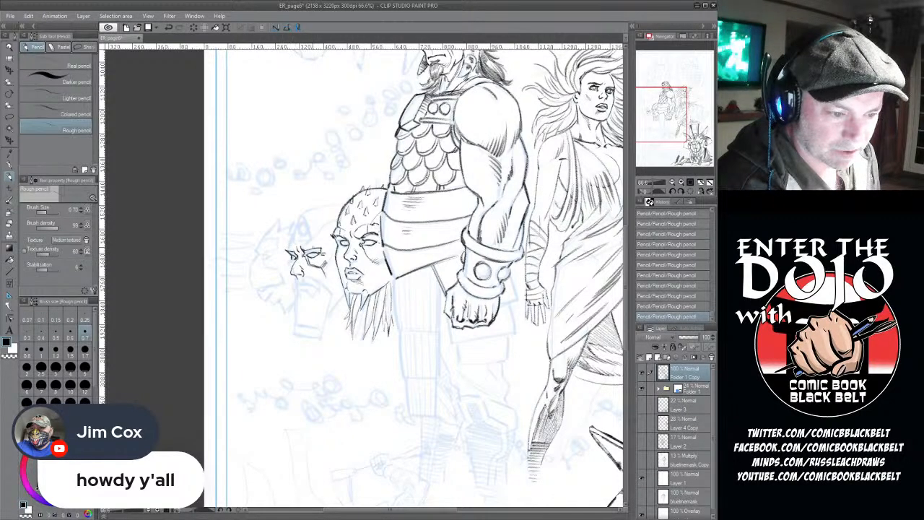
pyautogui.click(686, 283)
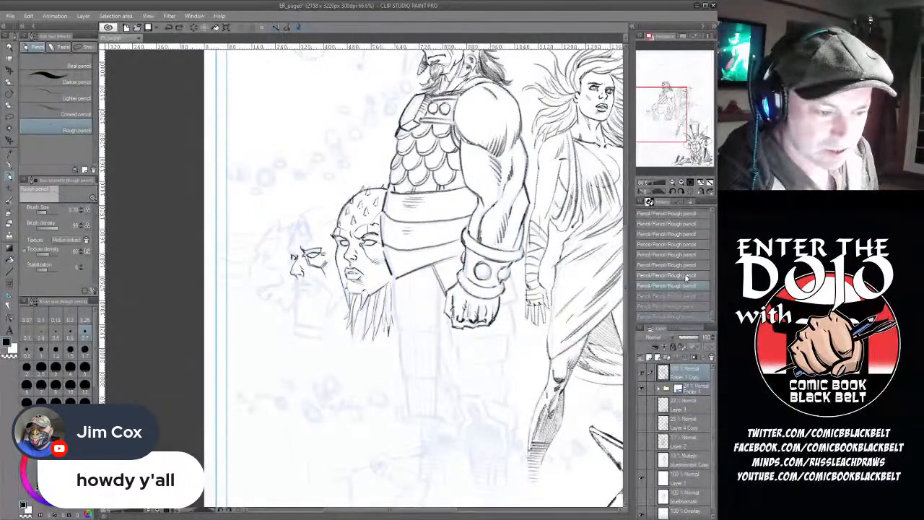
pyautogui.click(685, 275)
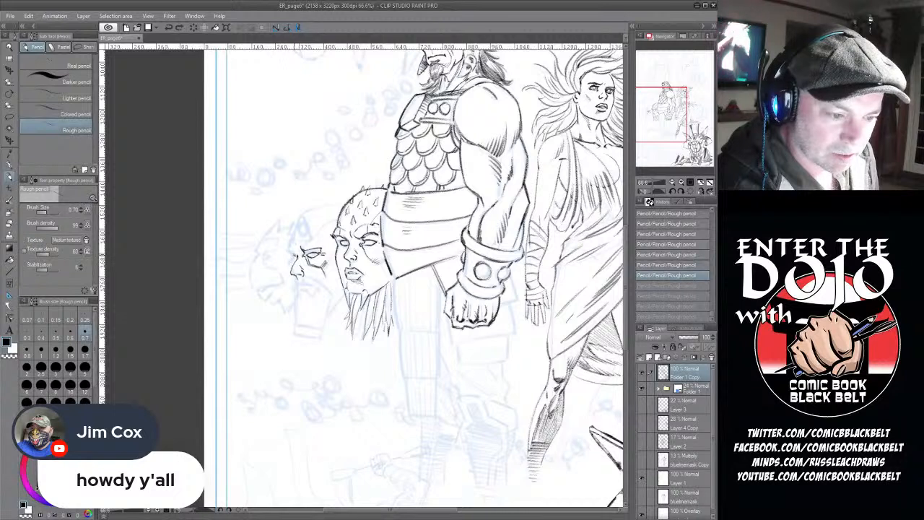
# - Redraw the second face's far eye and brow, undoing the strokes that miss the rough sketch
pyautogui.moveTo(292, 255); pyautogui.dragTo(297, 257)
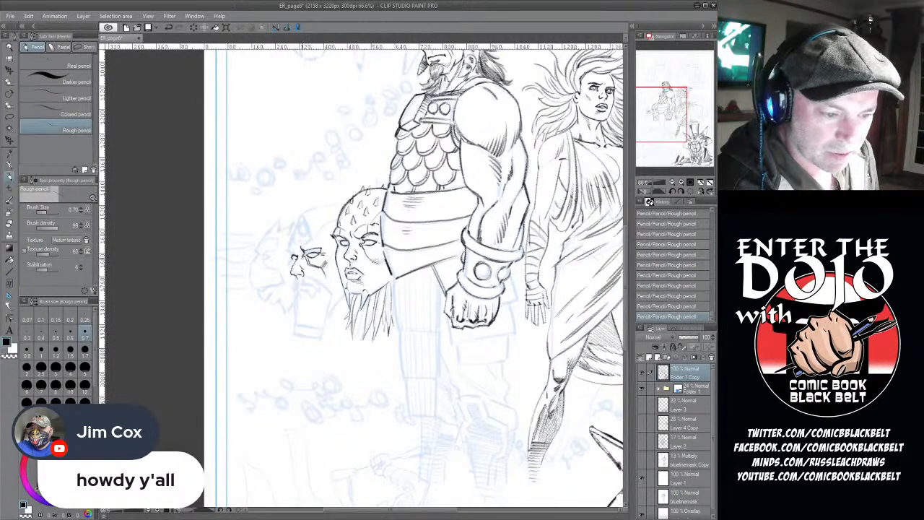
pyautogui.click(669, 285)
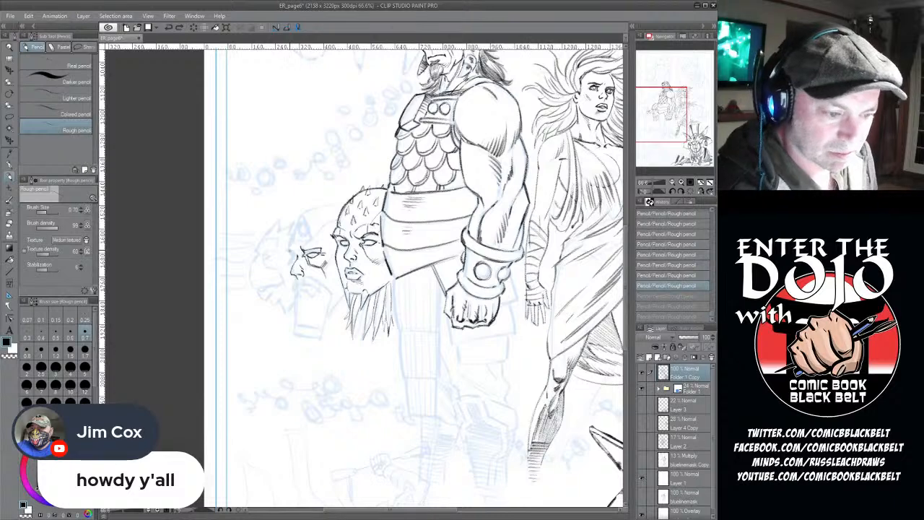
pyautogui.moveTo(287, 249); pyautogui.dragTo(292, 255)
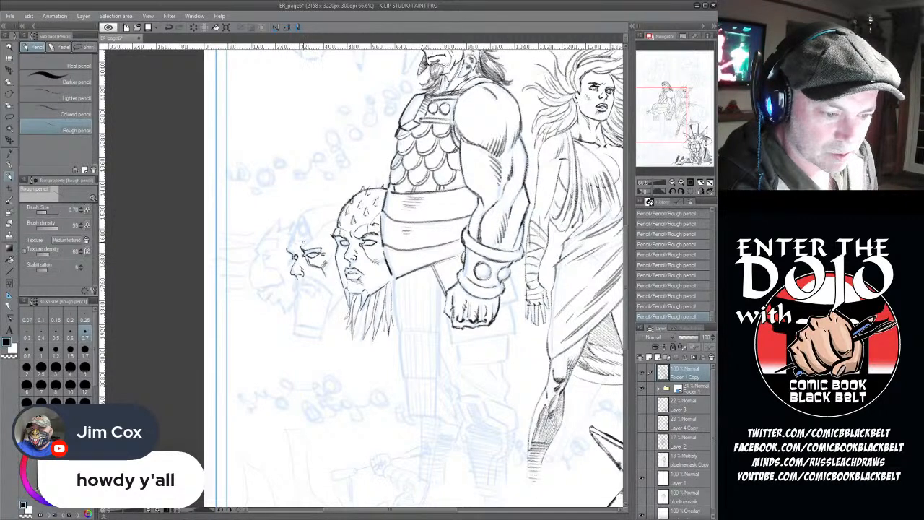
pyautogui.moveTo(288, 250); pyautogui.dragTo(296, 253)
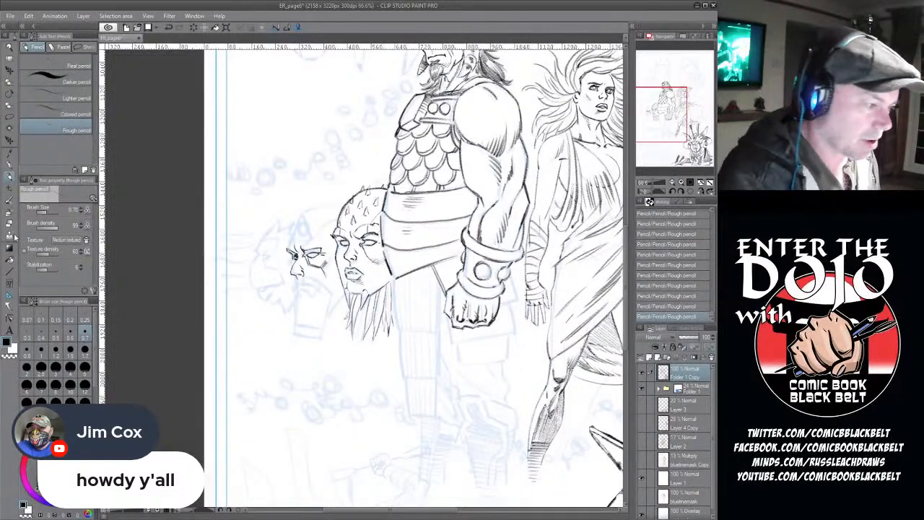
# - Erase the stray pencil marks around the second background face's far eye and along the bald head's edge at the belt
pyautogui.press('e')
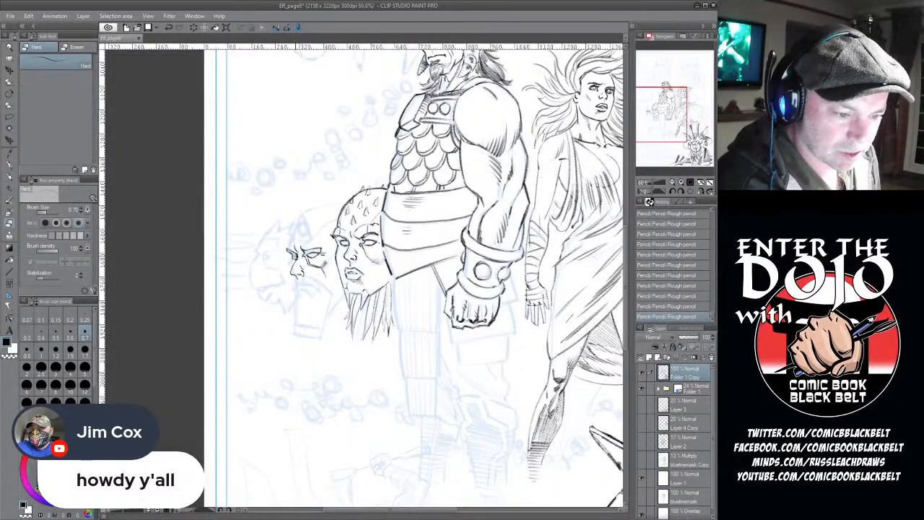
pyautogui.moveTo(294, 254); pyautogui.dragTo(297, 262)
pyautogui.moveTo(383, 217); pyautogui.dragTo(383, 242)
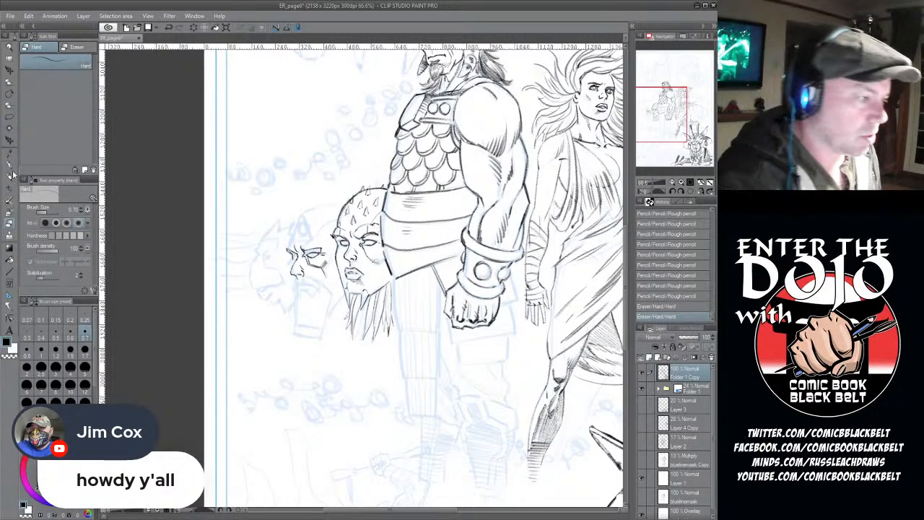
# - Pencil the second face's drooping moustache and mouth, and draw the front edge of the long beard below it
pyautogui.click(10, 175)
pyautogui.moveTo(290, 255)
pyautogui.mouseDown()
pyautogui.moveTo(303, 275)
pyautogui.moveTo(291, 299)
pyautogui.moveTo(321, 290)
pyautogui.moveTo(320, 301)
pyautogui.mouseUp()
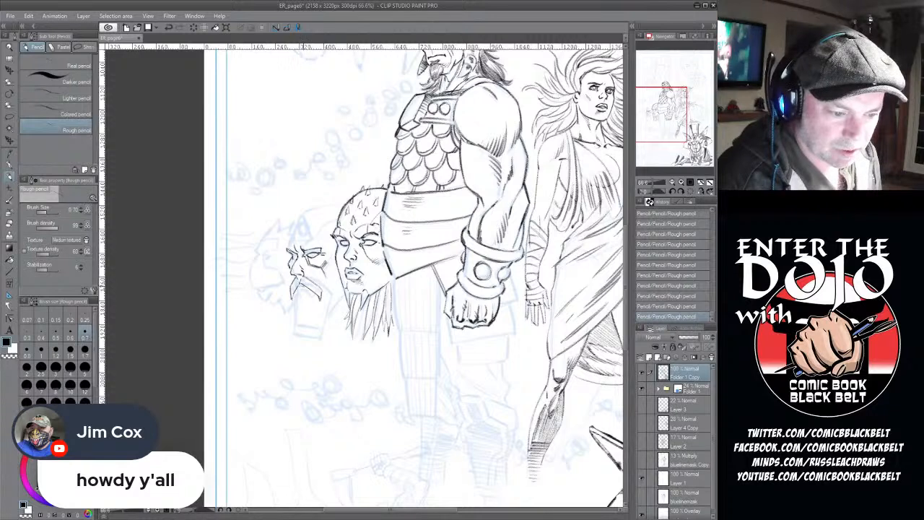
pyautogui.moveTo(299, 291); pyautogui.dragTo(308, 291)
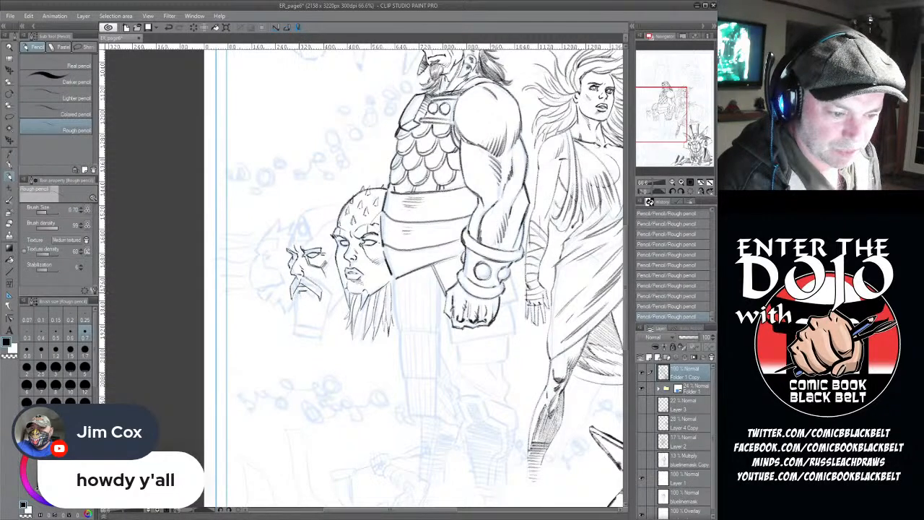
pyautogui.moveTo(298, 290); pyautogui.dragTo(294, 298)
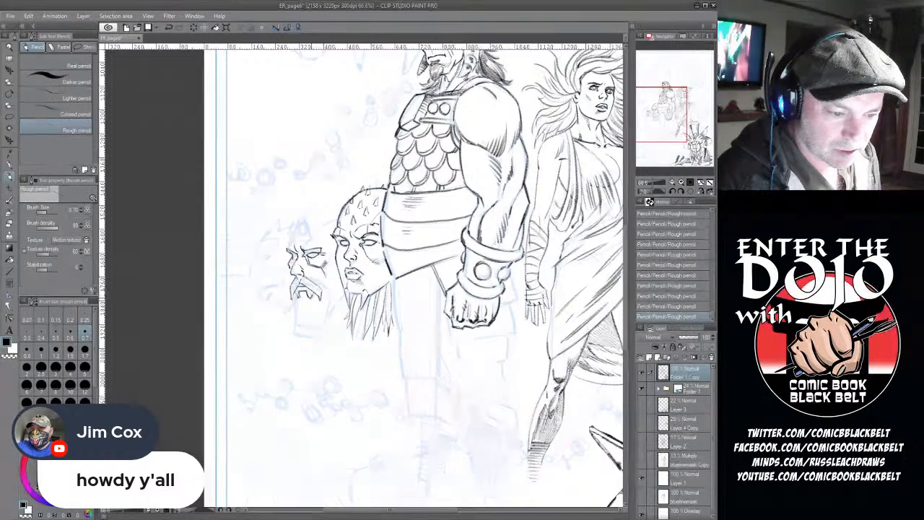
pyautogui.moveTo(295, 294); pyautogui.dragTo(294, 335)
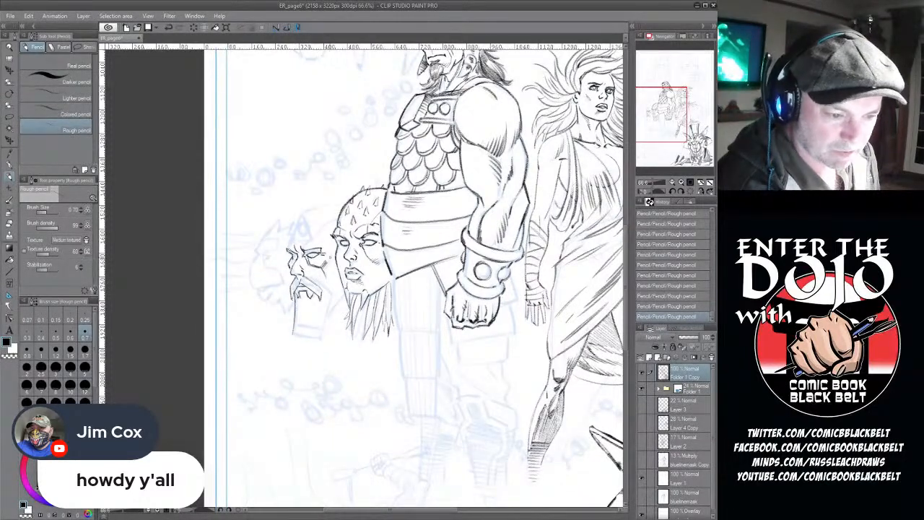
# - Add the second face's brow creases and jawline, and finish the block-shaped beard with its flat lower edge and inner lines
pyautogui.moveTo(302, 271)
pyautogui.mouseDown()
pyautogui.moveTo(312, 280)
pyautogui.moveTo(323, 248)
pyautogui.moveTo(333, 255)
pyautogui.mouseUp()
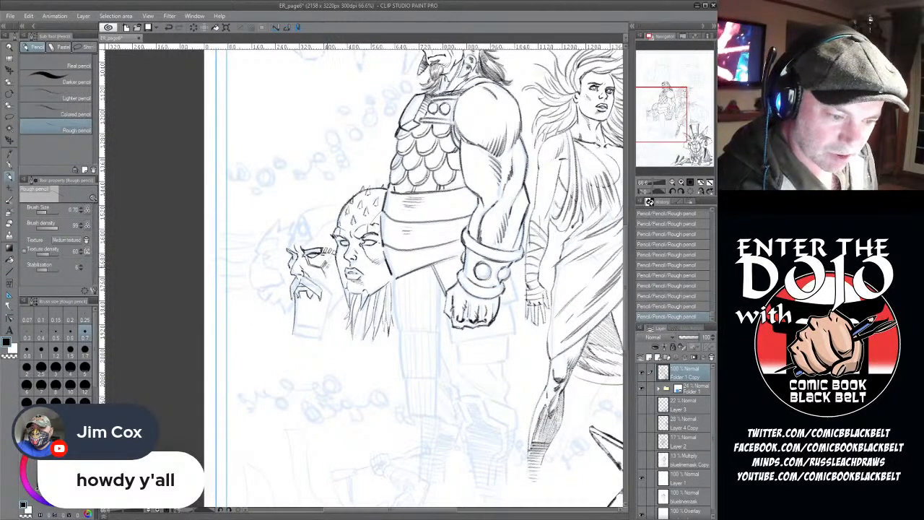
pyautogui.moveTo(325, 293); pyautogui.dragTo(338, 282)
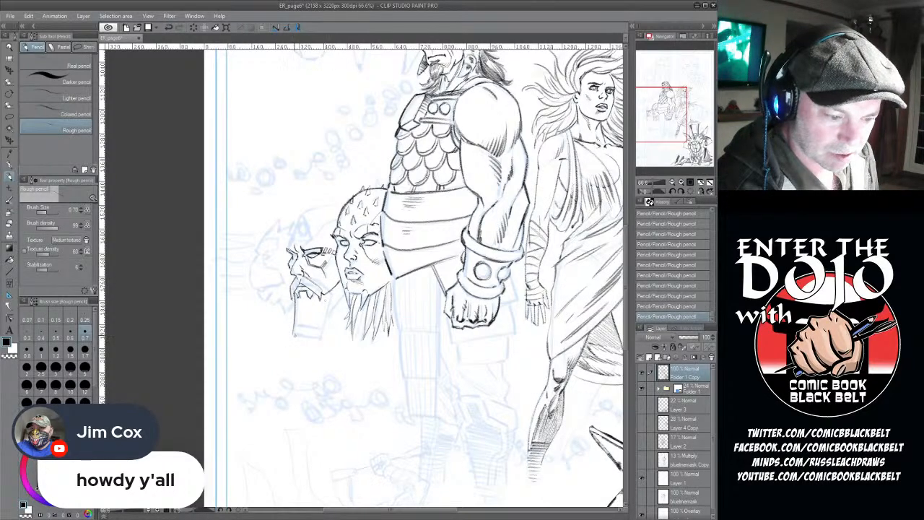
pyautogui.moveTo(293, 336); pyautogui.dragTo(321, 337)
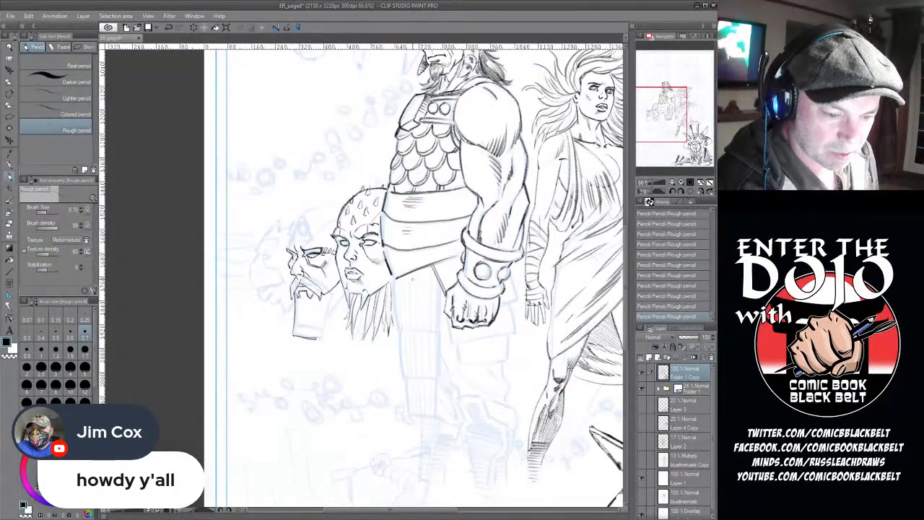
pyautogui.hotkey('ctrl', 'z')
pyautogui.hotkey('ctrl', 'z')
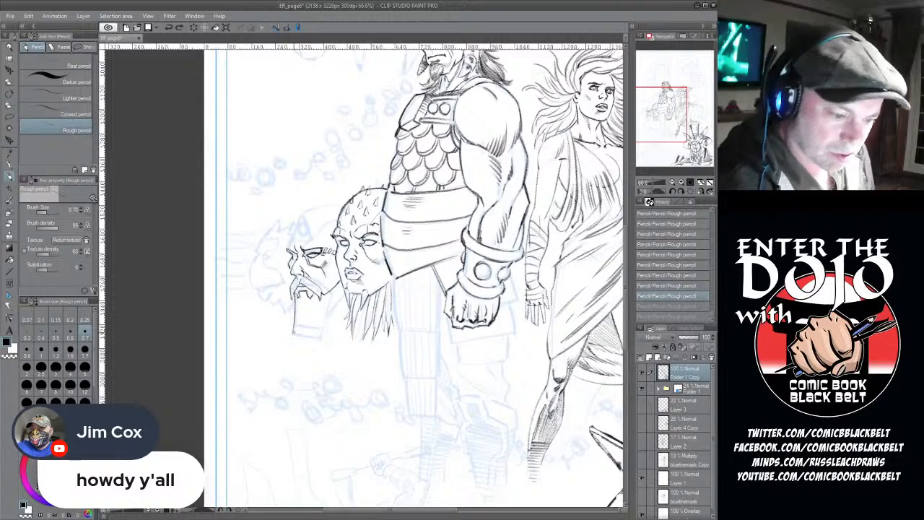
pyautogui.hotkey('ctrl', 'y')
pyautogui.hotkey('ctrl', 'y')
pyautogui.moveTo(295, 322); pyautogui.dragTo(316, 330)
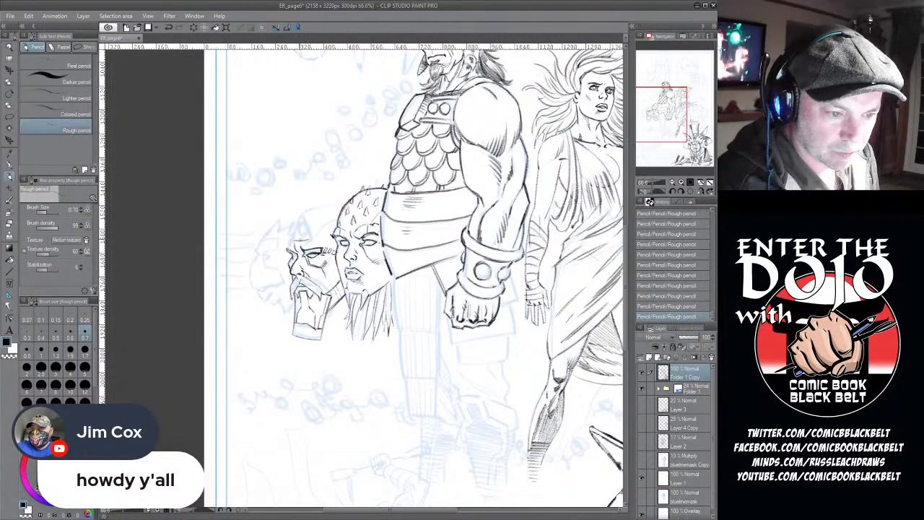
# - Draw the second face's headpiece with a pointed forehead emblem, curved crown outline, bands and front edge
pyautogui.moveTo(303, 222); pyautogui.dragTo(303, 232)
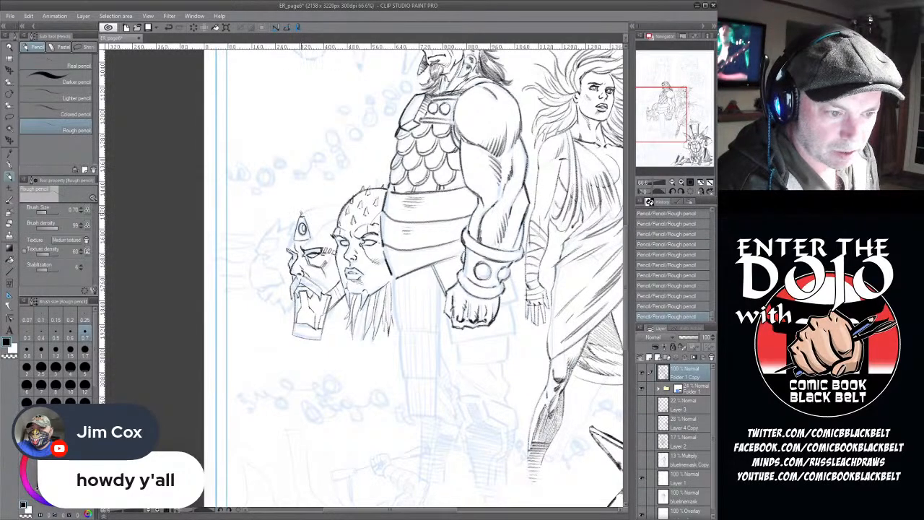
pyautogui.moveTo(302, 214); pyautogui.dragTo(340, 206)
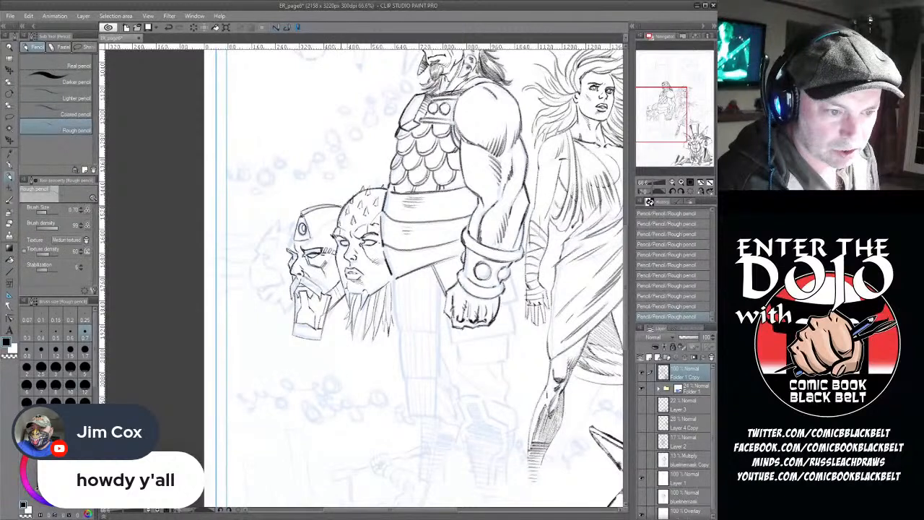
pyautogui.moveTo(313, 238)
pyautogui.mouseDown()
pyautogui.moveTo(340, 214)
pyautogui.moveTo(316, 222)
pyautogui.moveTo(332, 212)
pyautogui.mouseUp()
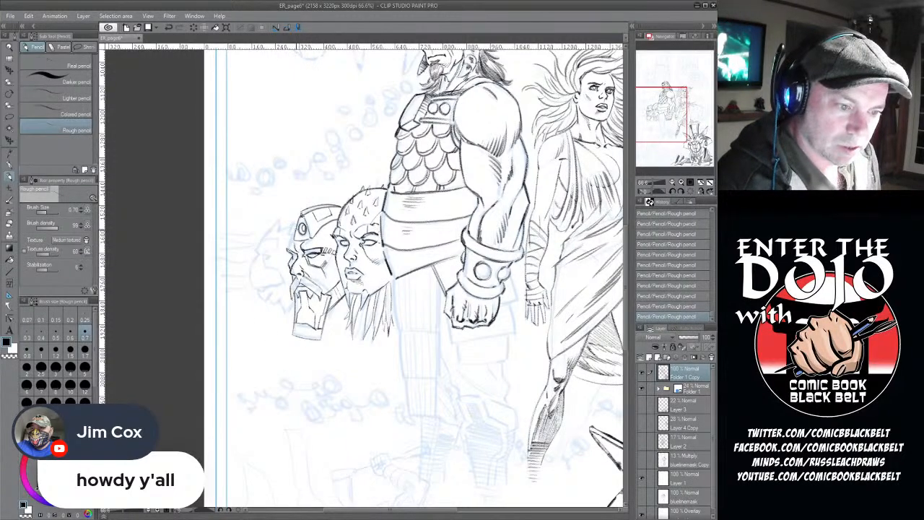
pyautogui.moveTo(295, 224); pyautogui.dragTo(291, 238)
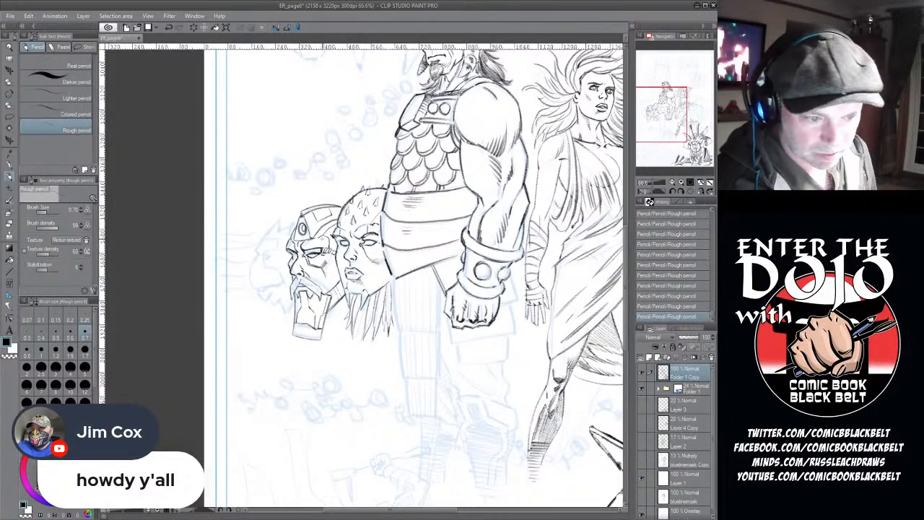
# - Erase the excess pencil lines around the second face's eyes
pyautogui.press('e')
pyautogui.moveTo(307, 252); pyautogui.dragTo(315, 251)
pyautogui.moveTo(307, 254)
pyautogui.mouseDown()
pyautogui.moveTo(315, 253)
pyautogui.moveTo(298, 251)
pyautogui.mouseUp()
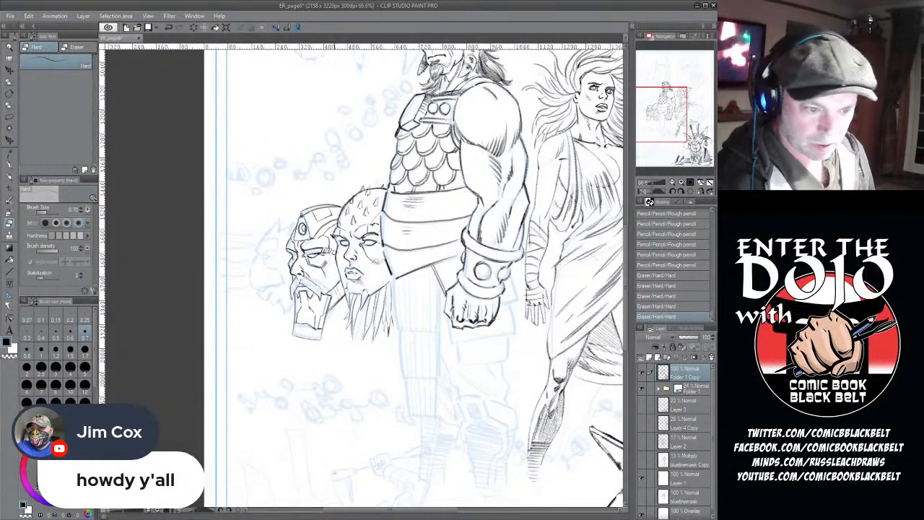
# - Draw the third background face in front of the second, with swept-up brow, eye, nose, lips, chin and jawline
pyautogui.click(11, 177)
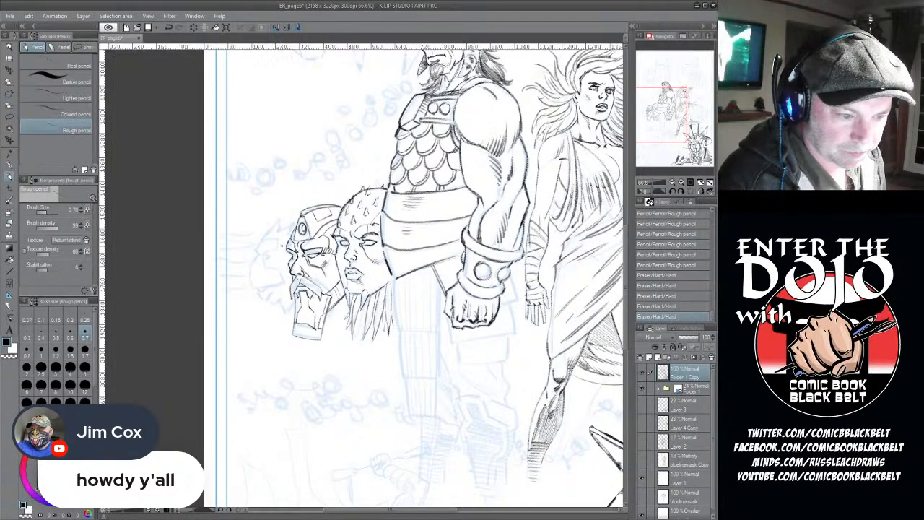
pyautogui.moveTo(264, 254); pyautogui.dragTo(266, 258)
pyautogui.moveTo(266, 258)
pyautogui.mouseDown()
pyautogui.moveTo(277, 239)
pyautogui.moveTo(279, 250)
pyautogui.moveTo(279, 218)
pyautogui.moveTo(281, 231)
pyautogui.moveTo(296, 221)
pyautogui.moveTo(290, 237)
pyautogui.mouseUp()
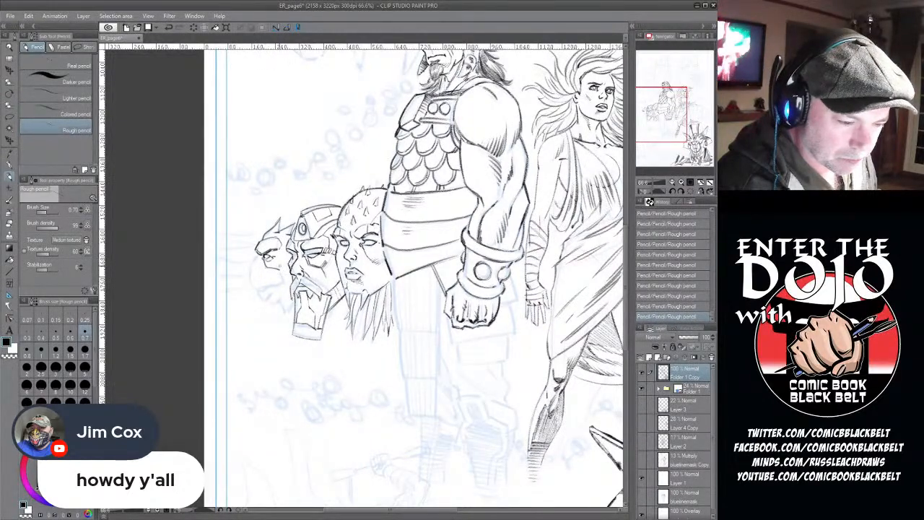
pyautogui.moveTo(260, 254)
pyautogui.mouseDown()
pyautogui.moveTo(250, 286)
pyautogui.moveTo(279, 287)
pyautogui.moveTo(264, 293)
pyautogui.mouseUp()
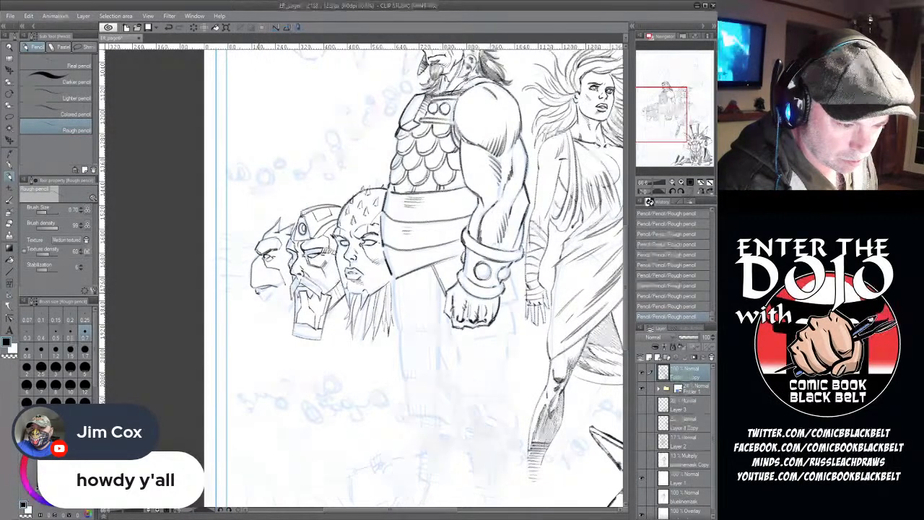
pyautogui.moveTo(261, 295)
pyautogui.mouseDown()
pyautogui.moveTo(273, 306)
pyautogui.moveTo(283, 297)
pyautogui.moveTo(290, 260)
pyautogui.mouseUp()
pyautogui.moveTo(275, 301)
pyautogui.mouseDown()
pyautogui.moveTo(296, 312)
pyautogui.moveTo(295, 323)
pyautogui.mouseUp()
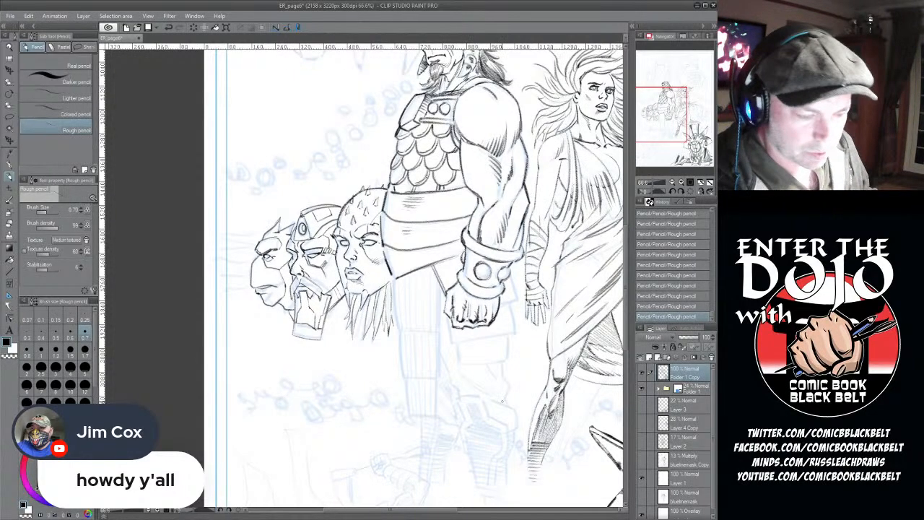
# - Start the background face beside the woman's hip by drawing its eyes, brows and nose over the rough sketch
pyautogui.scroll(-3, 418, 304)
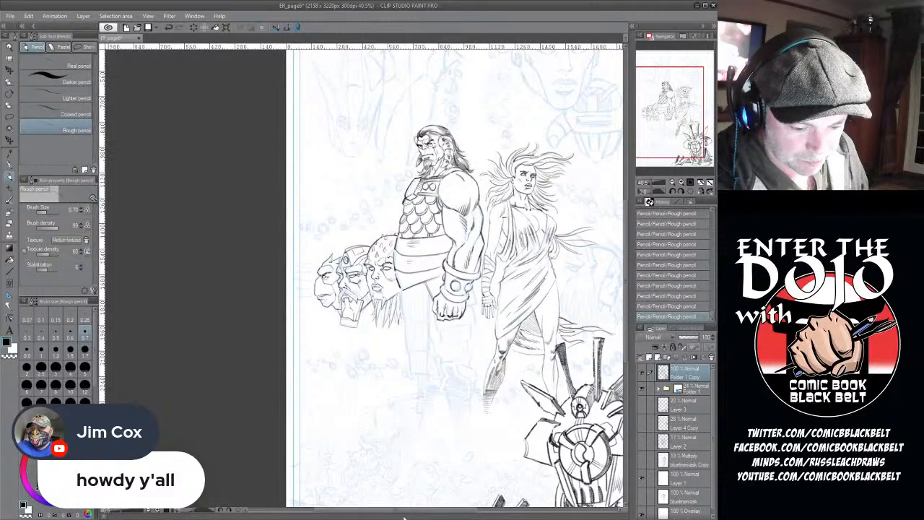
pyautogui.moveTo(406, 513); pyautogui.dragTo(477, 515)
pyautogui.scroll(2, 435, 291)
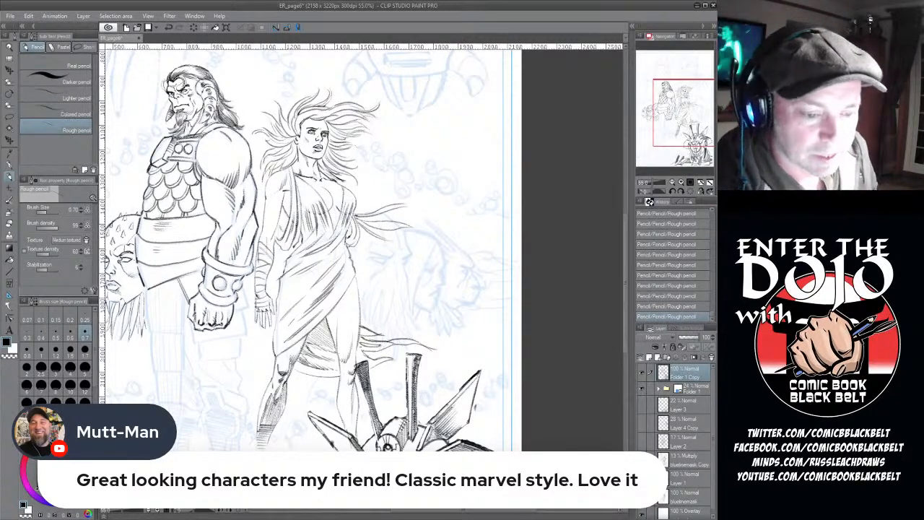
pyautogui.moveTo(437, 514); pyautogui.dragTo(398, 514)
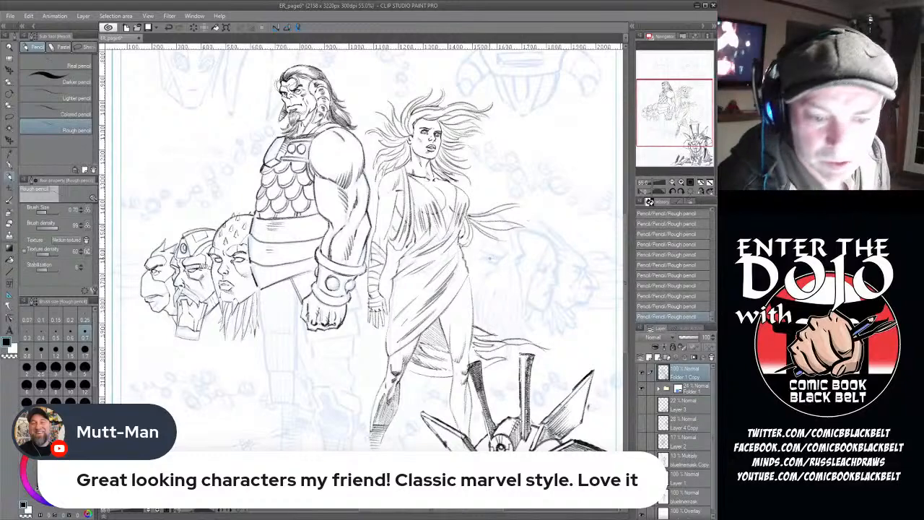
pyautogui.moveTo(486, 257); pyautogui.dragTo(500, 258)
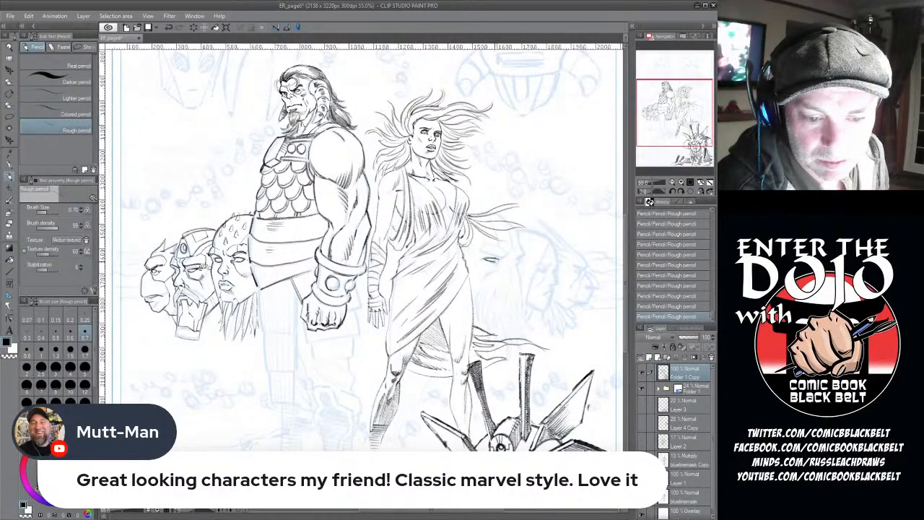
pyautogui.moveTo(499, 260)
pyautogui.mouseDown()
pyautogui.moveTo(485, 252)
pyautogui.moveTo(501, 258)
pyautogui.moveTo(505, 247)
pyautogui.moveTo(481, 285)
pyautogui.mouseUp()
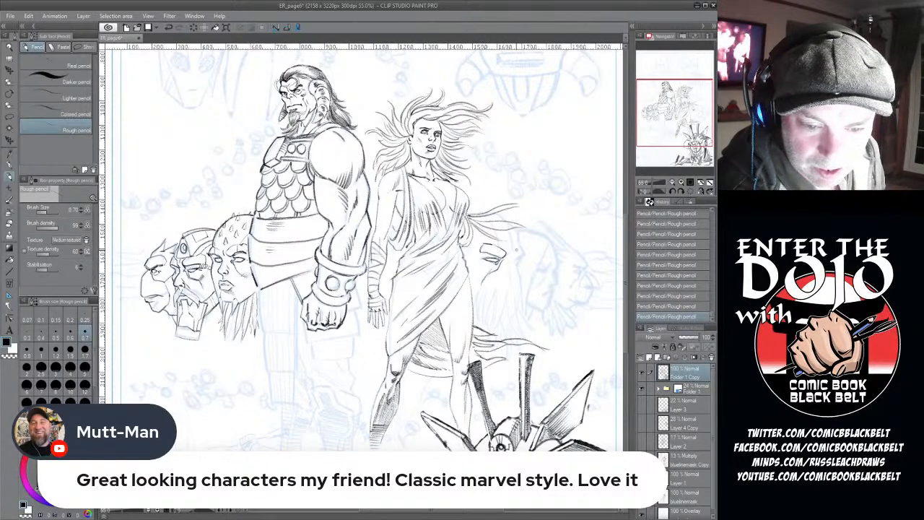
pyautogui.moveTo(512, 249); pyautogui.dragTo(524, 253)
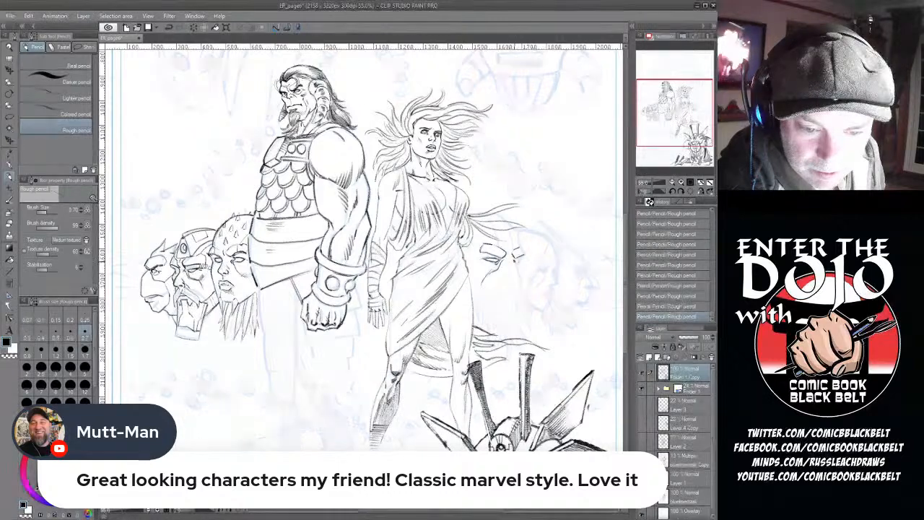
pyautogui.moveTo(516, 266); pyautogui.dragTo(522, 290)
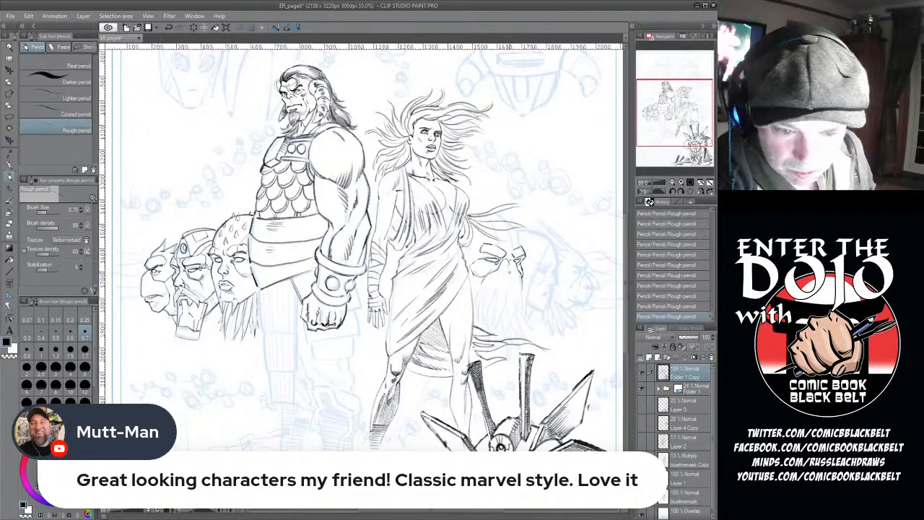
# - Draw the moustache and long flowing beard strands of the face beside the woman, down to her trailing cloth
pyautogui.moveTo(510, 288); pyautogui.dragTo(493, 333)
pyautogui.moveTo(499, 283)
pyautogui.mouseDown()
pyautogui.moveTo(491, 333)
pyautogui.moveTo(520, 333)
pyautogui.mouseUp()
pyautogui.moveTo(516, 294); pyautogui.dragTo(523, 334)
pyautogui.moveTo(495, 289)
pyautogui.mouseDown()
pyautogui.moveTo(484, 333)
pyautogui.moveTo(500, 331)
pyautogui.moveTo(506, 363)
pyautogui.mouseUp()
pyautogui.moveTo(513, 322); pyautogui.dragTo(507, 367)
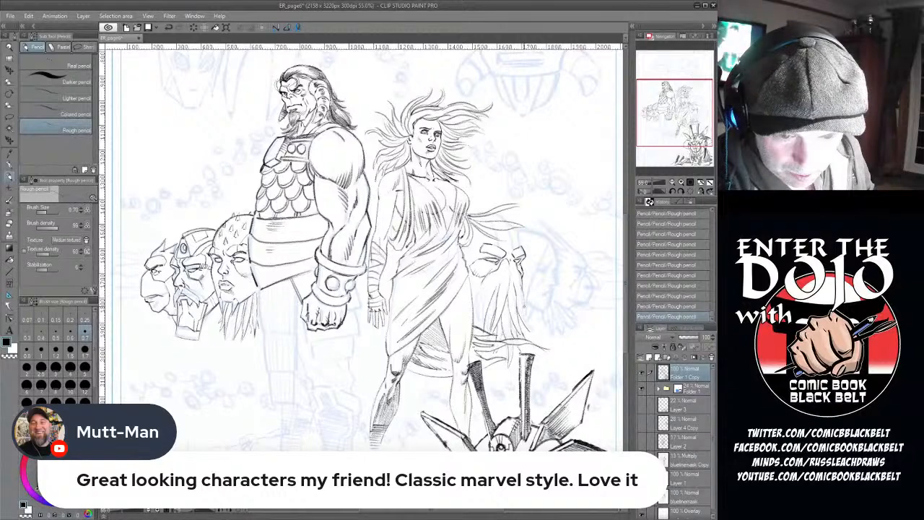
pyautogui.moveTo(488, 284)
pyautogui.mouseDown()
pyautogui.moveTo(482, 320)
pyautogui.moveTo(472, 297)
pyautogui.moveTo(474, 327)
pyautogui.mouseUp()
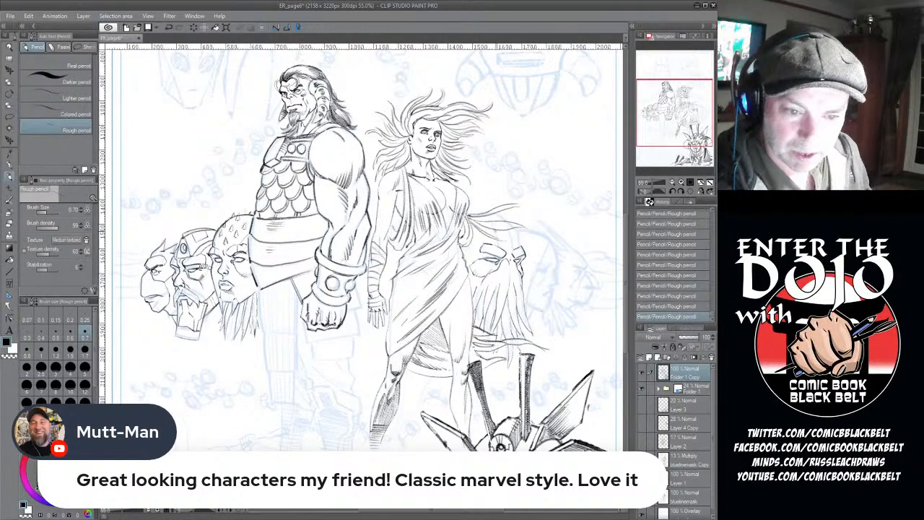
# - Outline the bearded face's forehead and hair beneath the woman's sash, and strengthen its brow with a 1.5 brush size
pyautogui.moveTo(498, 230)
pyautogui.mouseDown()
pyautogui.moveTo(493, 238)
pyautogui.moveTo(513, 247)
pyautogui.mouseUp()
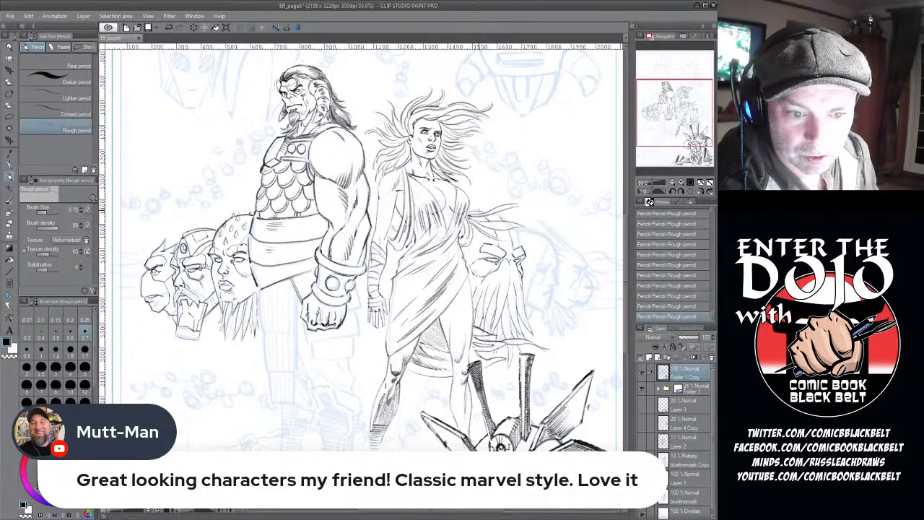
pyautogui.moveTo(472, 210); pyautogui.dragTo(484, 214)
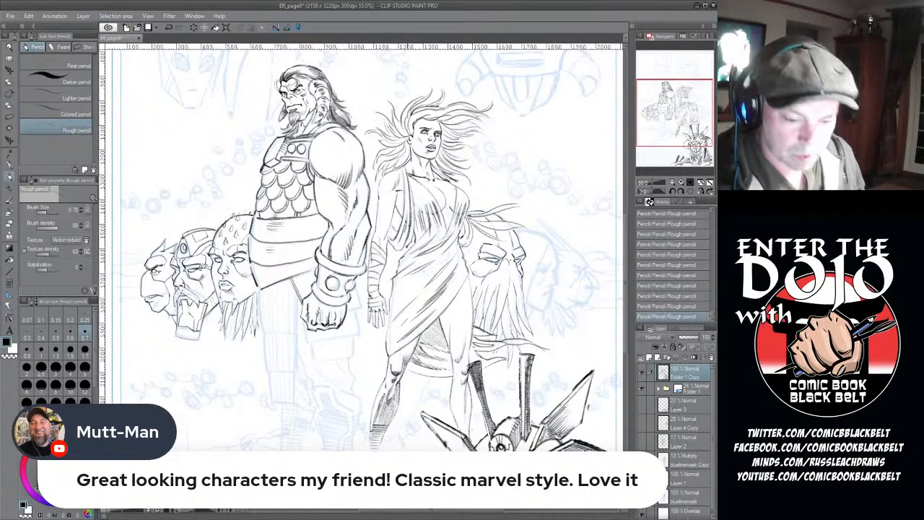
pyautogui.click(71, 352)
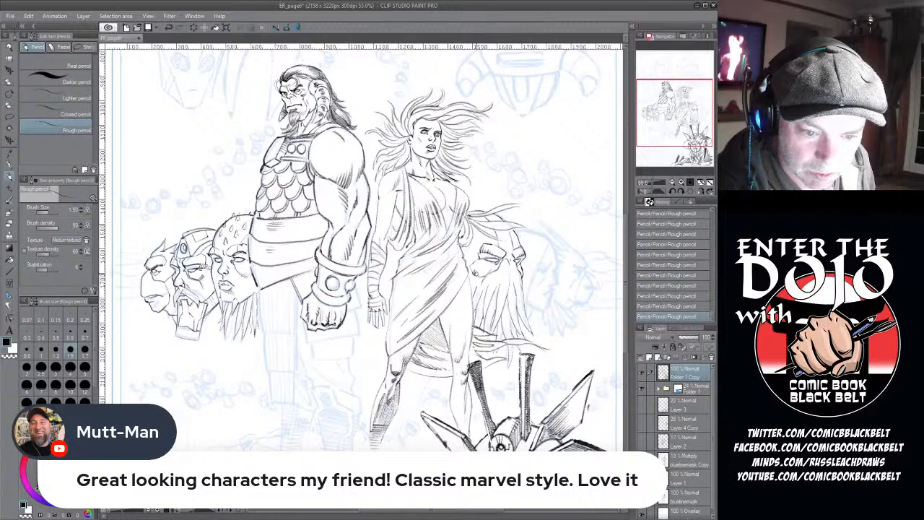
# - Try heavier shading strokes in the bearded face's moustache and beard, and step back through the history to remove them
pyautogui.moveTo(497, 283)
pyautogui.mouseDown()
pyautogui.moveTo(484, 322)
pyautogui.moveTo(491, 314)
pyautogui.mouseUp()
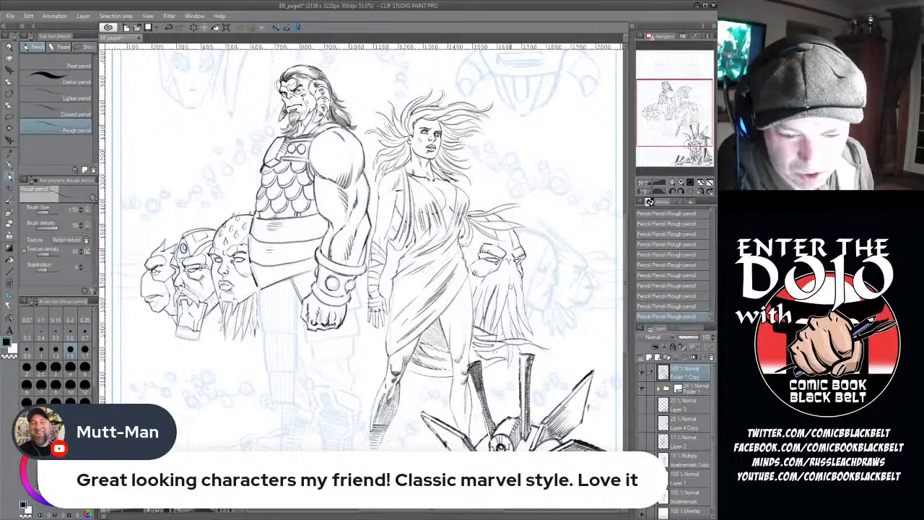
pyautogui.moveTo(497, 293)
pyautogui.mouseDown()
pyautogui.moveTo(484, 332)
pyautogui.moveTo(500, 307)
pyautogui.mouseUp()
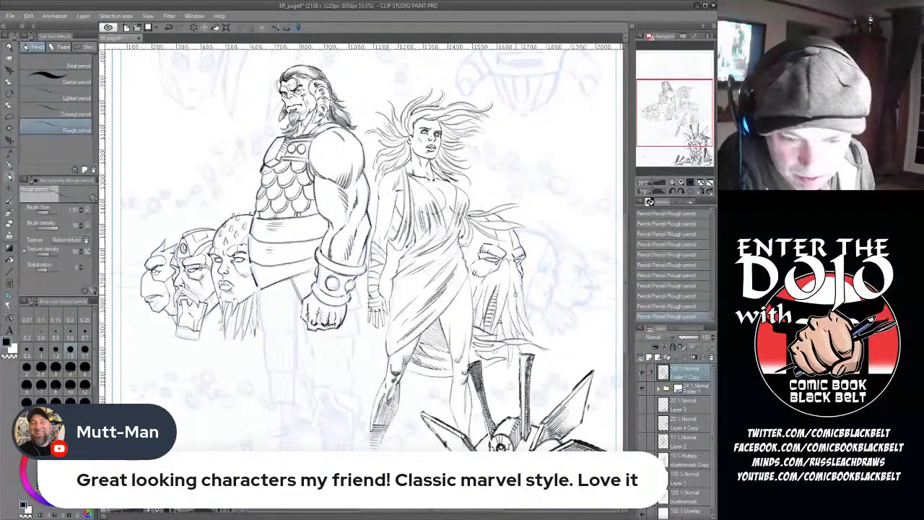
pyautogui.click(672, 277)
pyautogui.click(683, 244)
pyautogui.click(684, 224)
pyautogui.click(685, 215)
pyautogui.moveTo(714, 246); pyautogui.dragTo(714, 226)
pyautogui.click(689, 308)
pyautogui.click(689, 297)
pyautogui.click(688, 277)
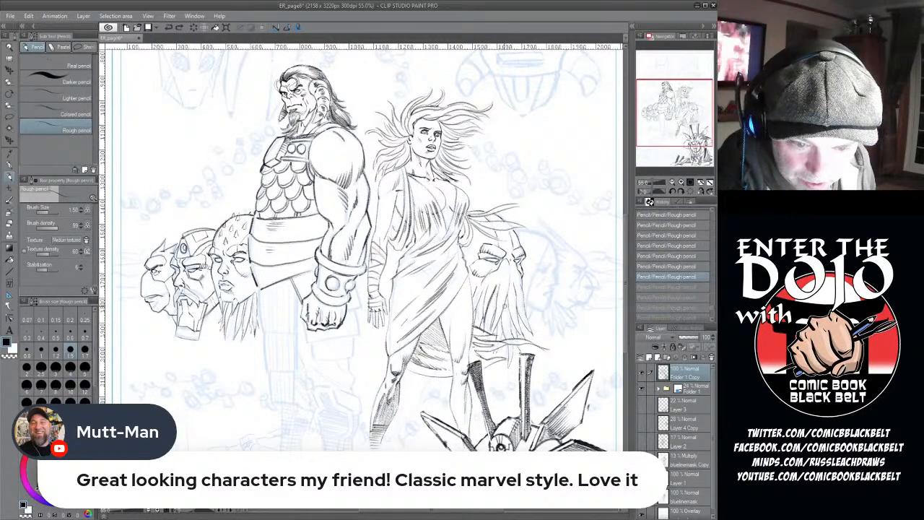
# - Add dark shading strokes to the bearded face's moustache and lower beard, and undo the last stroke
pyautogui.moveTo(508, 303); pyautogui.dragTo(506, 311)
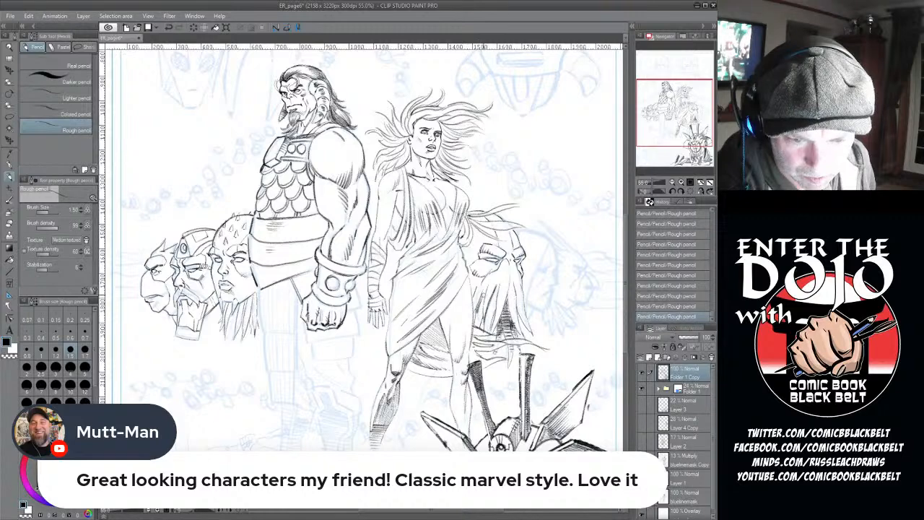
pyautogui.moveTo(476, 311); pyautogui.dragTo(477, 329)
pyautogui.moveTo(480, 313)
pyautogui.mouseDown()
pyautogui.moveTo(478, 330)
pyautogui.moveTo(493, 322)
pyautogui.mouseUp()
pyautogui.moveTo(491, 324)
pyautogui.mouseDown()
pyautogui.moveTo(488, 332)
pyautogui.moveTo(525, 340)
pyautogui.mouseUp()
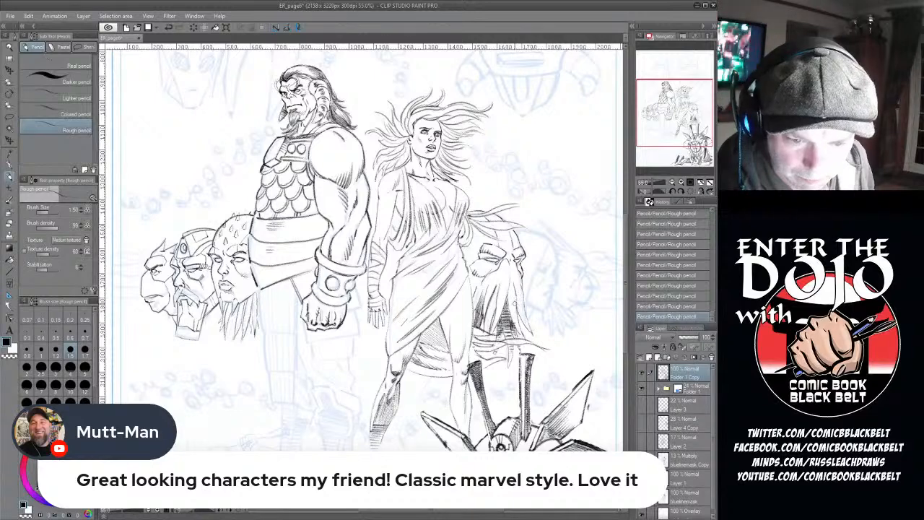
pyautogui.hotkey('ctrl', 'z')
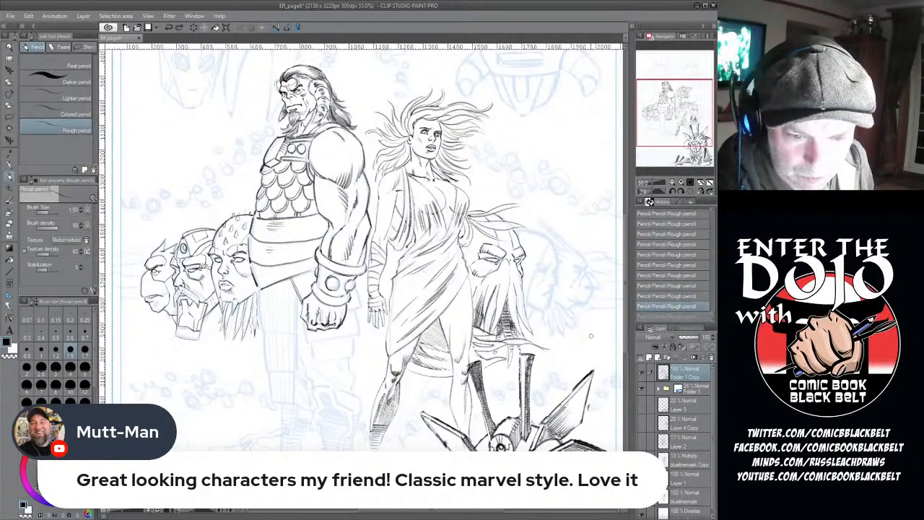
# - Try drawing the eye of the next background face at brush size 1.2, and step back through the history to remove it
pyautogui.click(56, 350)
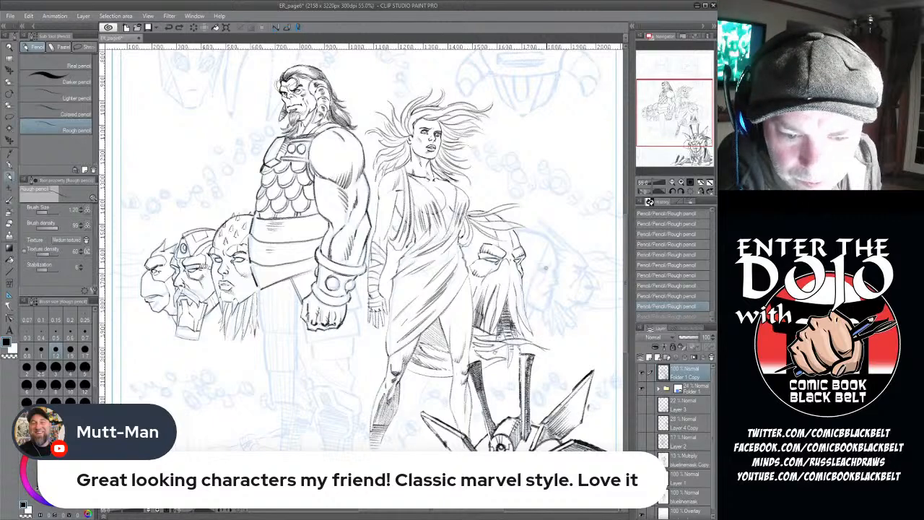
pyautogui.moveTo(543, 268); pyautogui.dragTo(547, 269)
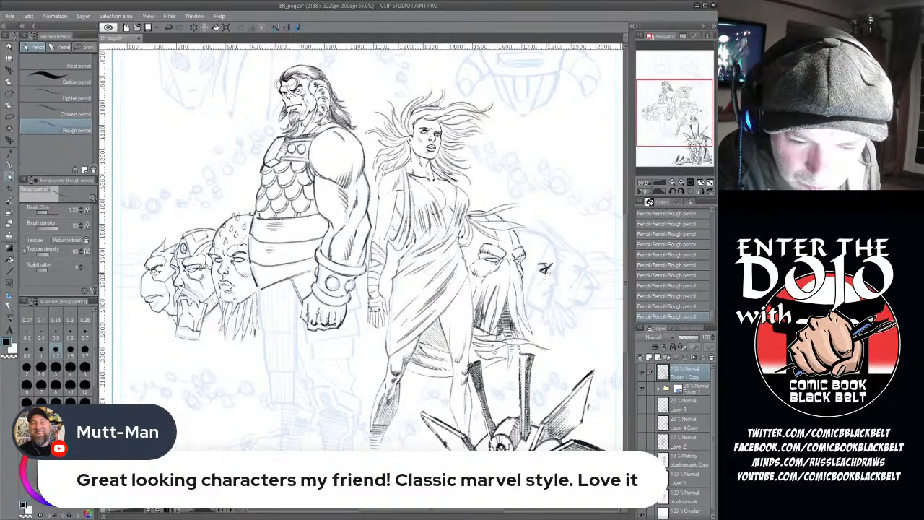
pyautogui.click(672, 276)
pyautogui.click(669, 255)
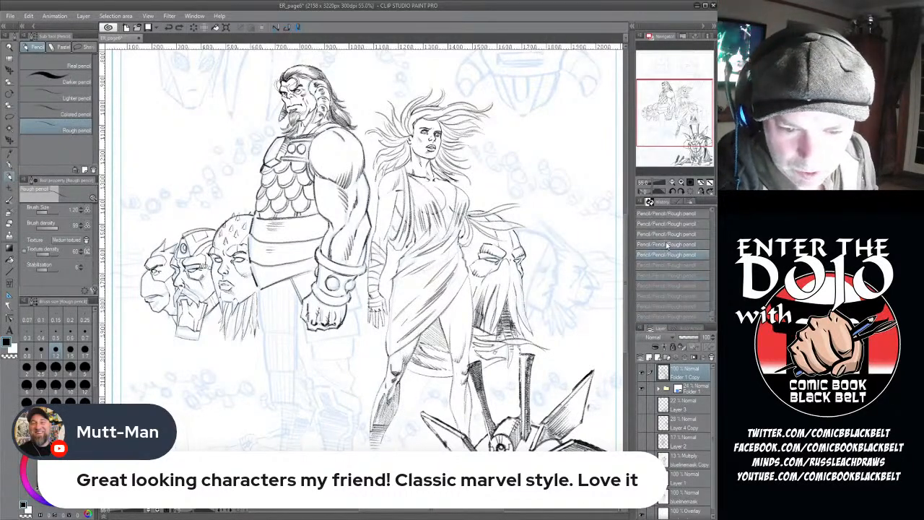
pyautogui.click(669, 267)
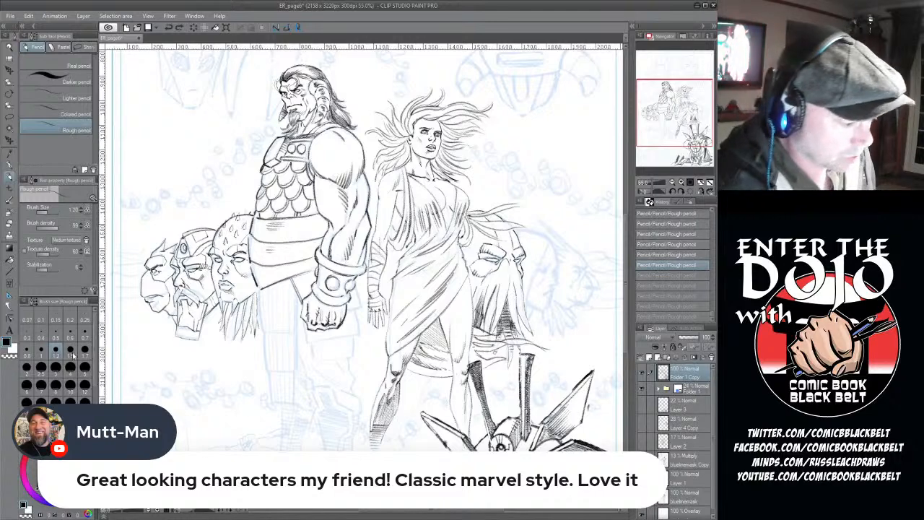
# - Draw the eye, nose, lips and jaw of the profile face beside the bearded head with a 0.8 brush size
pyautogui.click(28, 350)
pyautogui.moveTo(417, 512); pyautogui.dragTo(453, 513)
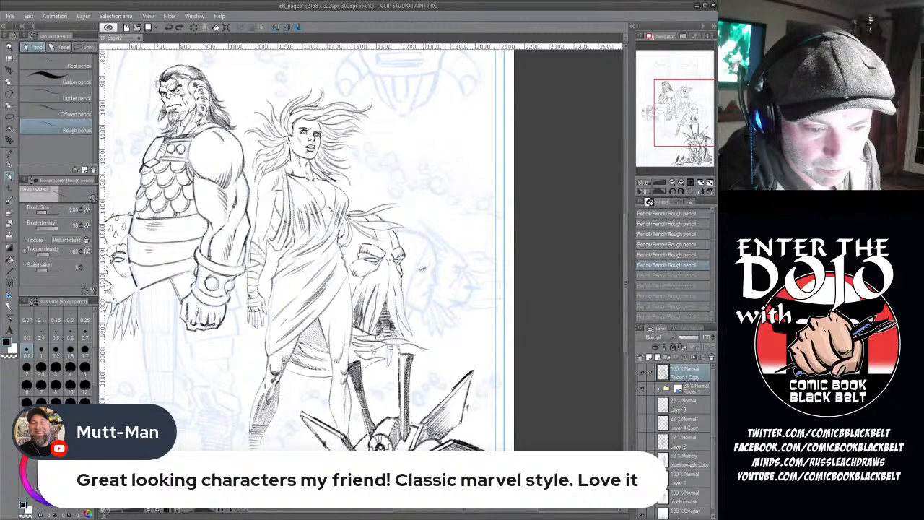
pyautogui.moveTo(429, 268); pyautogui.dragTo(426, 270)
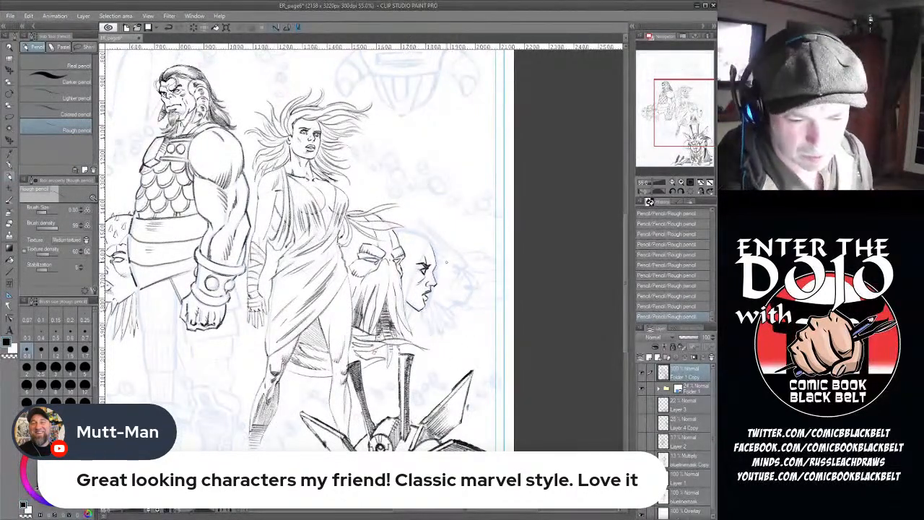
# - Draw the profile face's hair strands from the forehead down past the cheek and back behind the bearded head
pyautogui.moveTo(427, 245); pyautogui.dragTo(406, 302)
pyautogui.moveTo(421, 237); pyautogui.dragTo(407, 279)
pyautogui.moveTo(412, 234); pyautogui.dragTo(405, 268)
pyautogui.moveTo(408, 233)
pyautogui.mouseDown()
pyautogui.moveTo(403, 248)
pyautogui.moveTo(398, 230)
pyautogui.mouseUp()
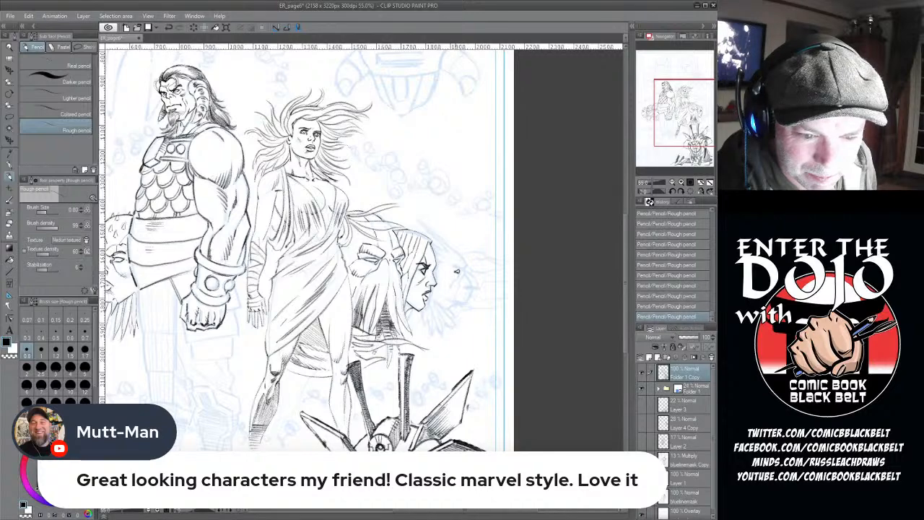
# - Draw the outermost beaked face's eye, brow and beak, and add pointed feathers below its neck
pyautogui.moveTo(459, 275)
pyautogui.mouseDown()
pyautogui.moveTo(446, 296)
pyautogui.moveTo(464, 305)
pyautogui.moveTo(463, 279)
pyautogui.moveTo(455, 305)
pyautogui.moveTo(481, 286)
pyautogui.moveTo(481, 273)
pyautogui.moveTo(462, 306)
pyautogui.mouseUp()
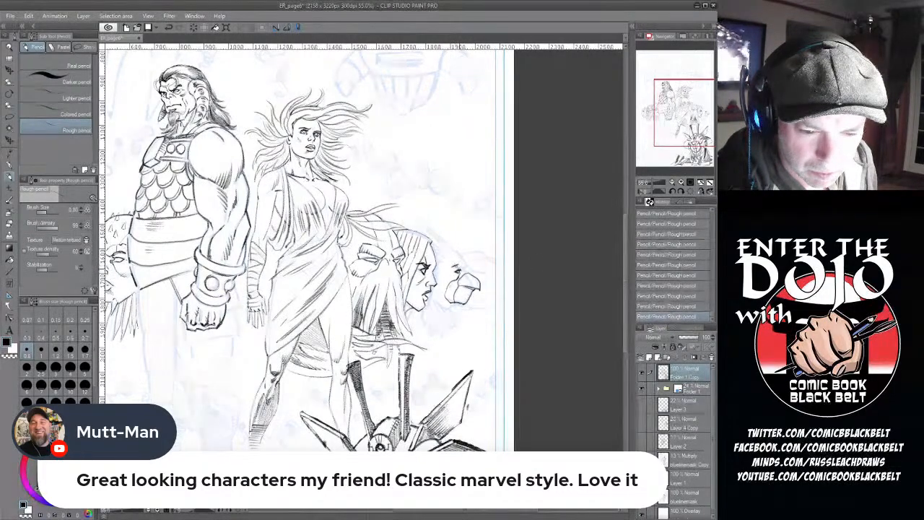
pyautogui.moveTo(456, 265); pyautogui.dragTo(468, 266)
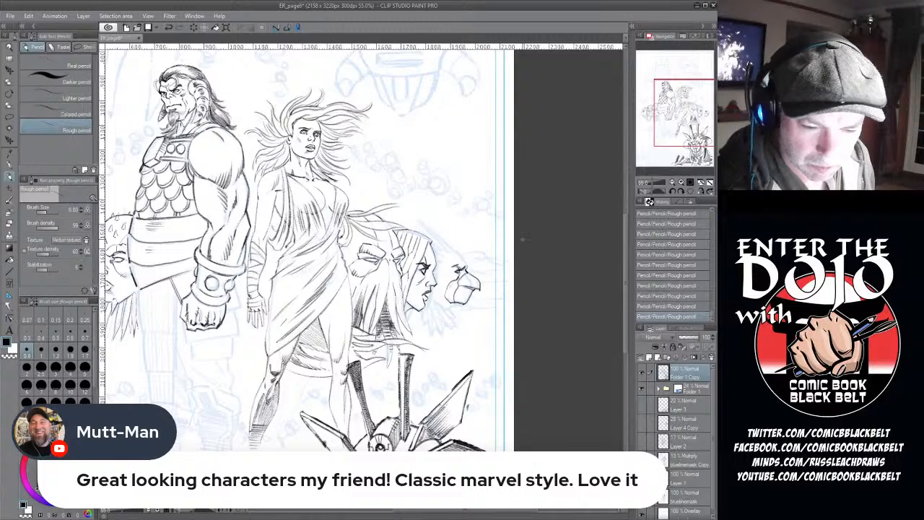
pyautogui.moveTo(456, 303)
pyautogui.mouseDown()
pyautogui.moveTo(426, 306)
pyautogui.moveTo(442, 333)
pyautogui.moveTo(437, 309)
pyautogui.moveTo(443, 337)
pyautogui.mouseUp()
pyautogui.moveTo(430, 302)
pyautogui.mouseDown()
pyautogui.moveTo(433, 339)
pyautogui.moveTo(423, 335)
pyautogui.moveTo(419, 325)
pyautogui.moveTo(455, 323)
pyautogui.mouseUp()
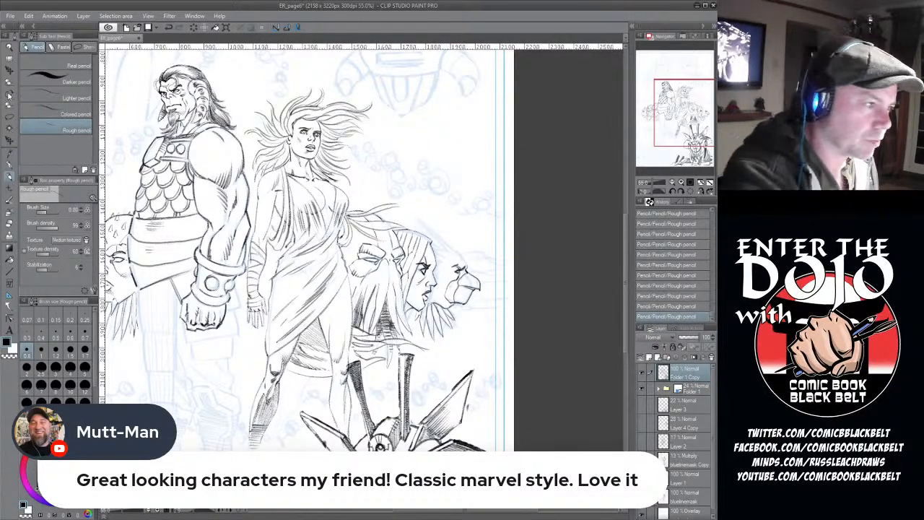
# - Rotate the canvas to draw the beaked face's swept-back head feathers over the neighbouring profile face, and restore the upright view
pyautogui.press('r')
pyautogui.moveTo(322, 174)
pyautogui.mouseDown()
pyautogui.moveTo(256, 255)
pyautogui.moveTo(257, 309)
pyautogui.mouseUp()
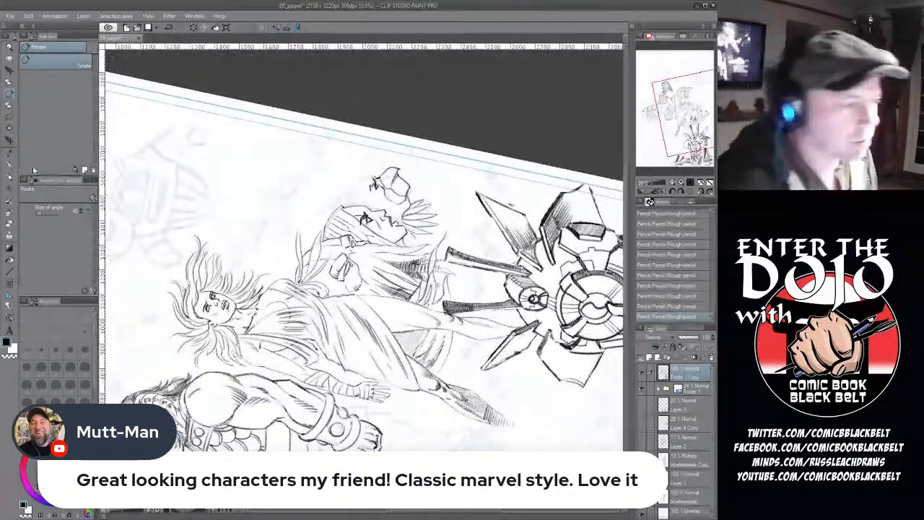
pyautogui.press('p')
pyautogui.moveTo(374, 176)
pyautogui.mouseDown()
pyautogui.moveTo(310, 219)
pyautogui.moveTo(354, 187)
pyautogui.moveTo(318, 229)
pyautogui.moveTo(351, 199)
pyautogui.mouseUp()
pyautogui.moveTo(317, 226); pyautogui.dragTo(367, 200)
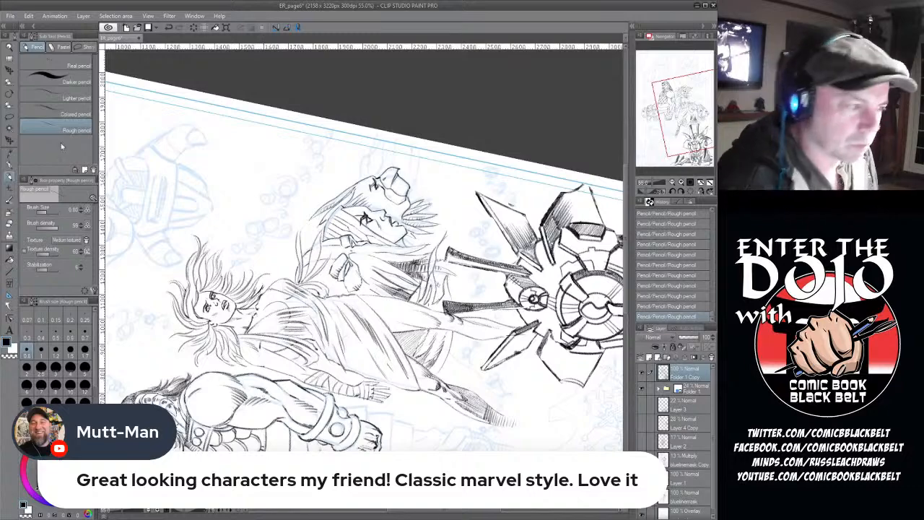
pyautogui.doubleClick(10, 95)
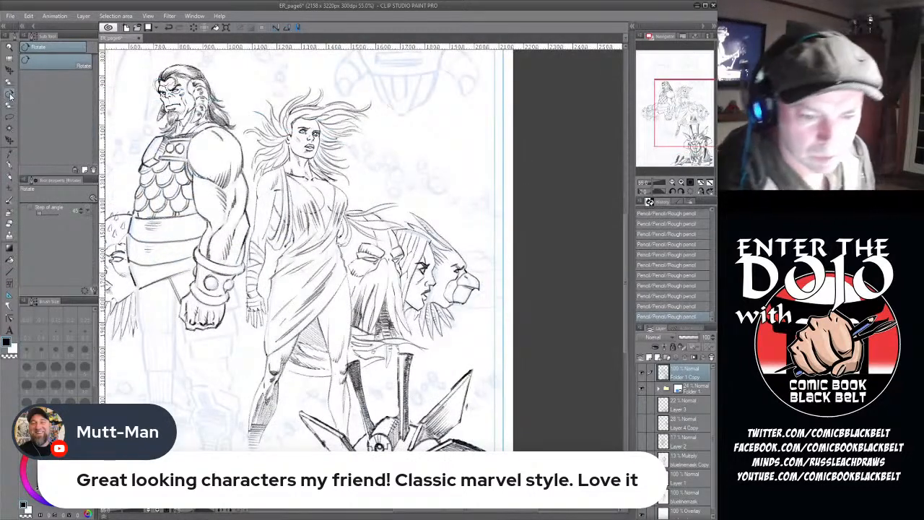
# - Examine the whole page, comparing the pencilled figures with the unpencilled rough heads above and the crowd below
pyautogui.scroll(-4, 195, 182)
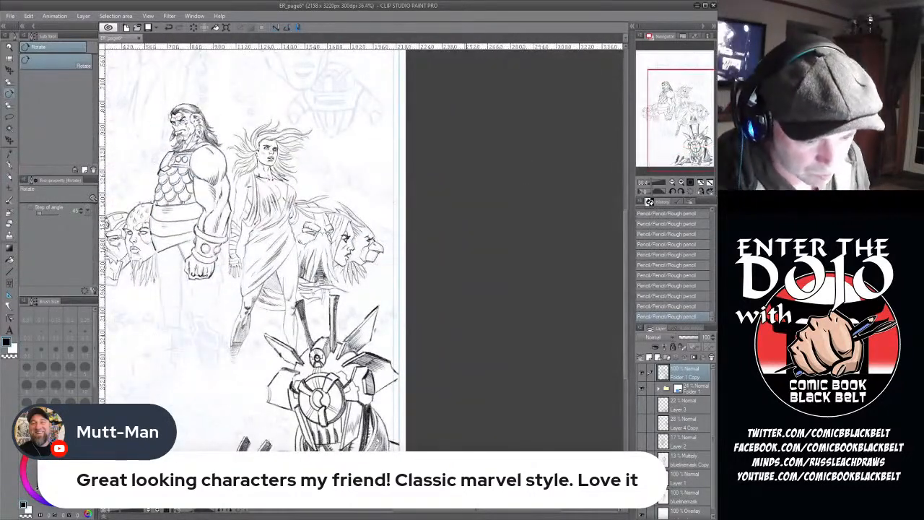
pyautogui.moveTo(473, 513); pyautogui.dragTo(433, 513)
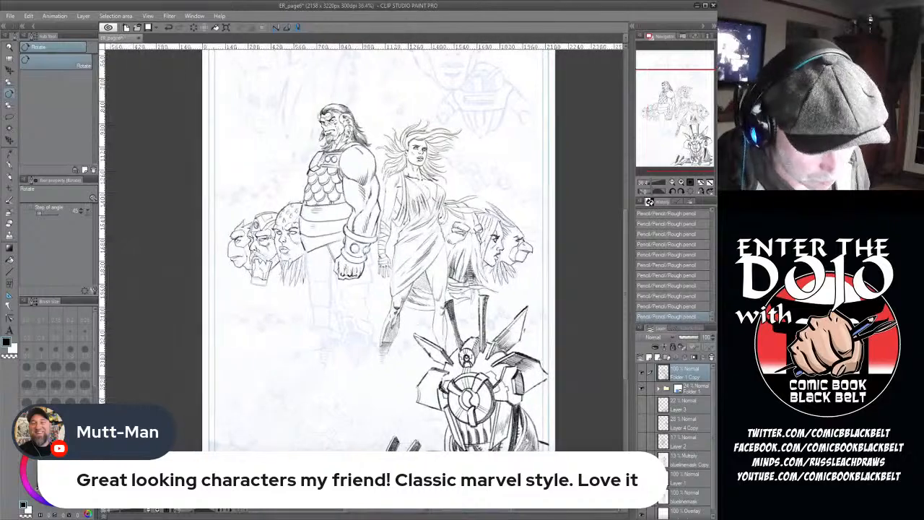
pyautogui.scroll(3, 365, 230)
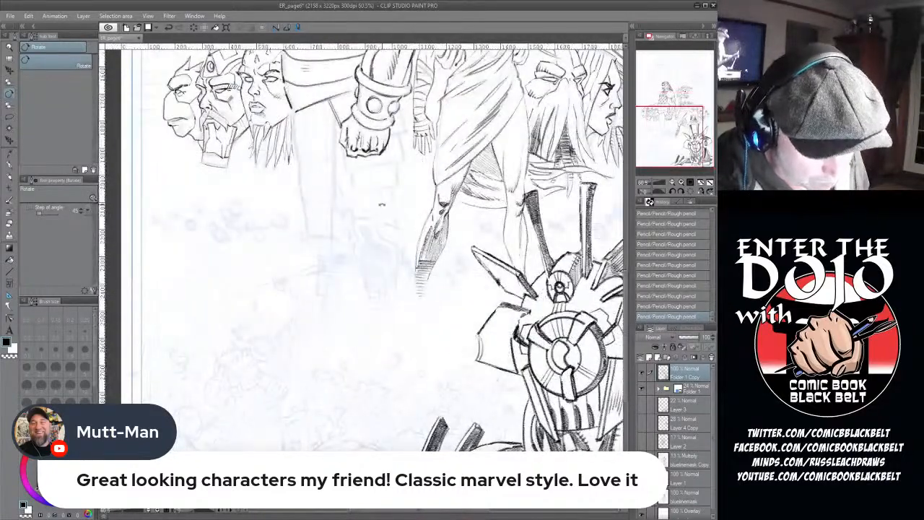
pyautogui.scroll(-3, 364, 230)
pyautogui.moveTo(625, 323); pyautogui.dragTo(629, 299)
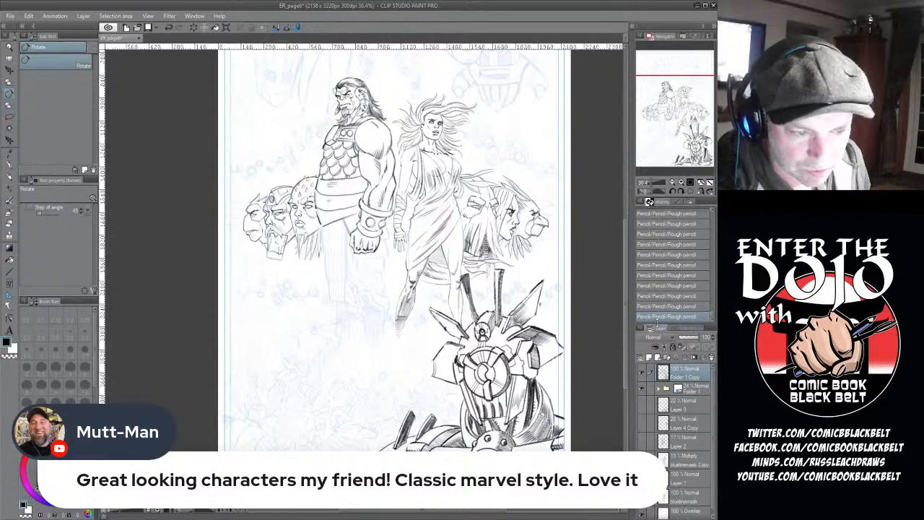
pyautogui.moveTo(629, 341); pyautogui.dragTo(628, 303)
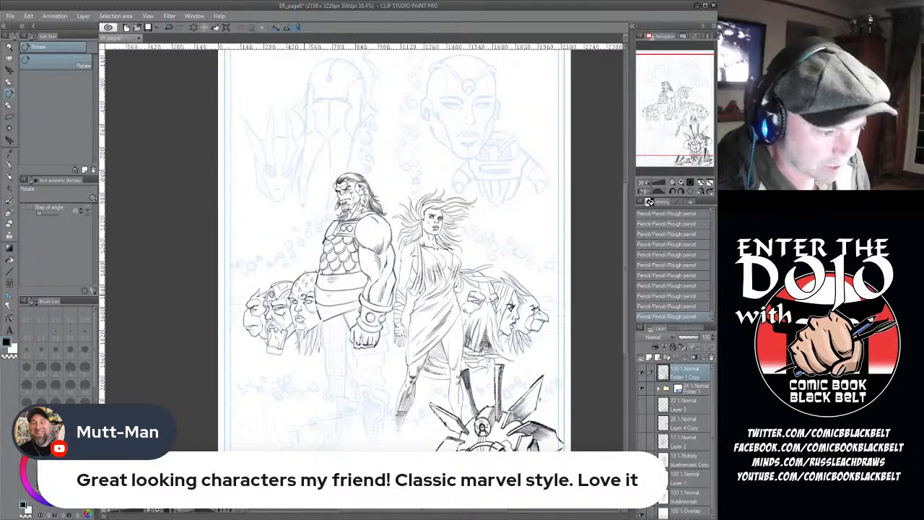
pyautogui.scroll(2, 374, 67)
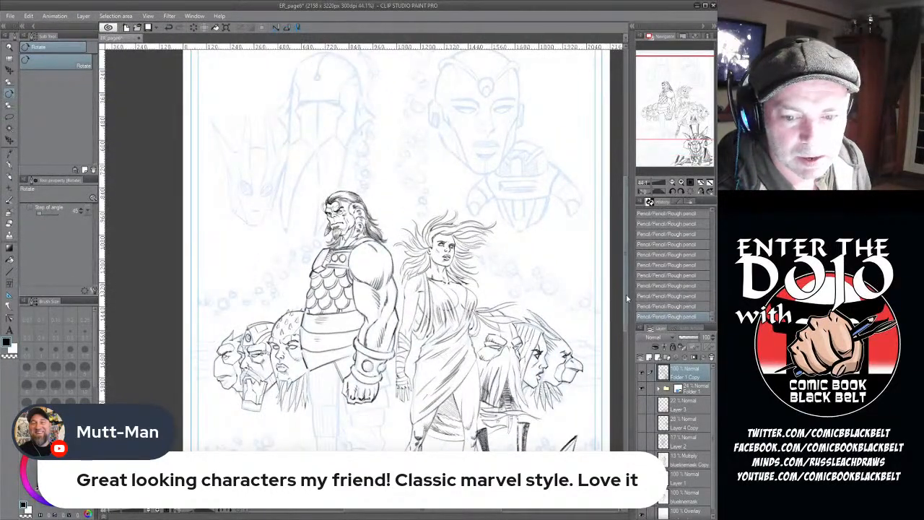
pyautogui.moveTo(626, 295); pyautogui.dragTo(629, 262)
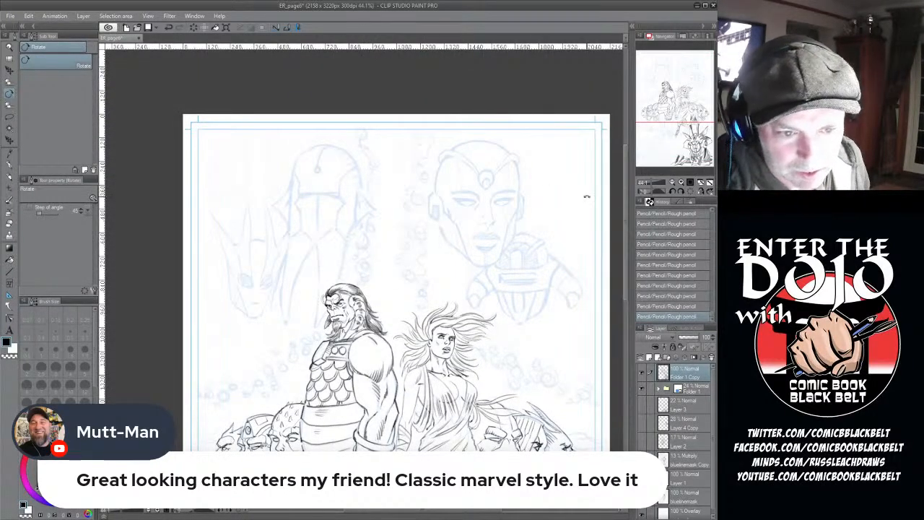
pyautogui.moveTo(627, 228); pyautogui.dragTo(626, 262)
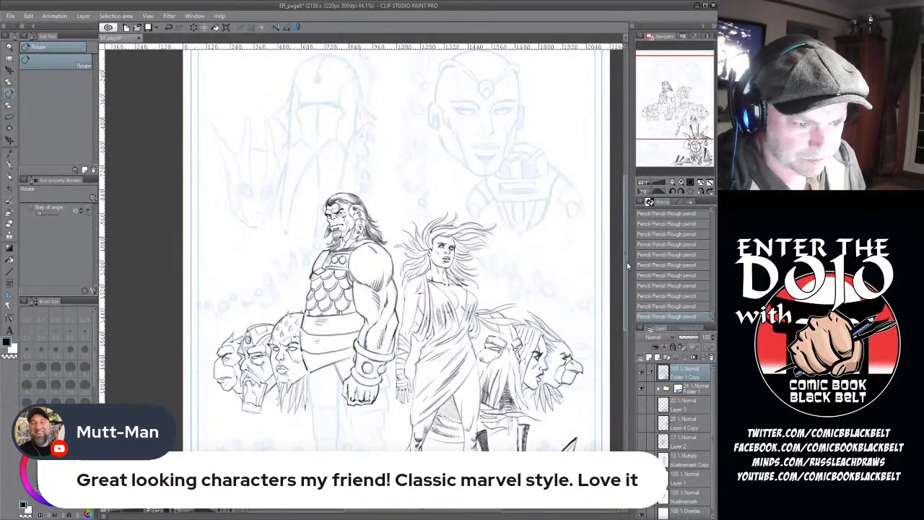
pyautogui.moveTo(627, 262); pyautogui.dragTo(625, 357)
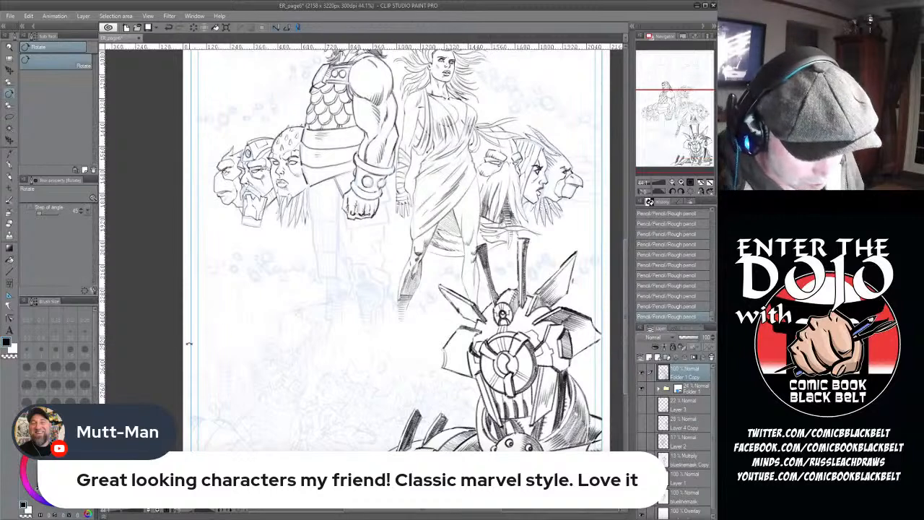
pyautogui.scroll(2, 189, 344)
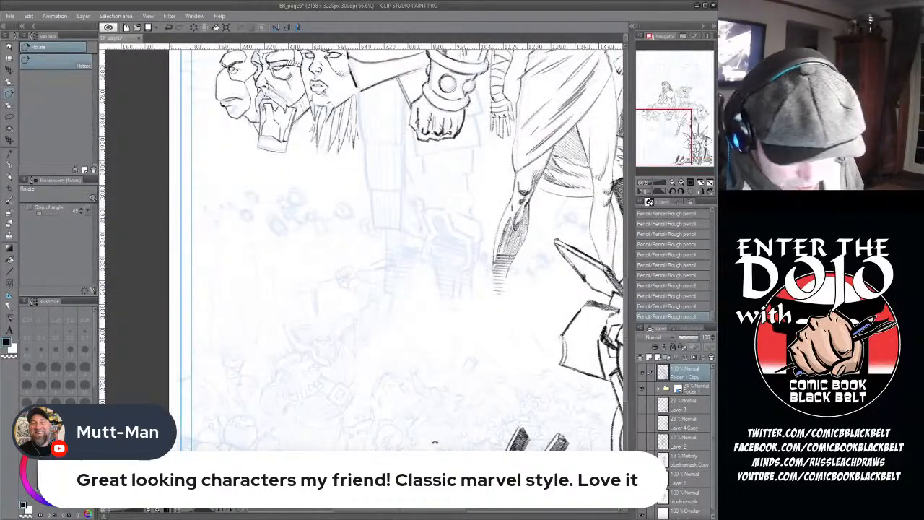
pyautogui.moveTo(443, 511); pyautogui.dragTo(459, 511)
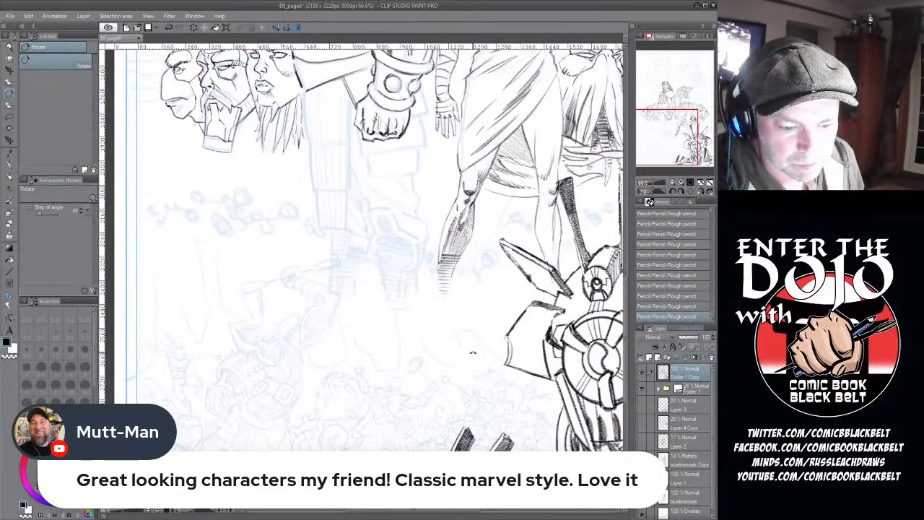
pyautogui.scroll(-1, 473, 352)
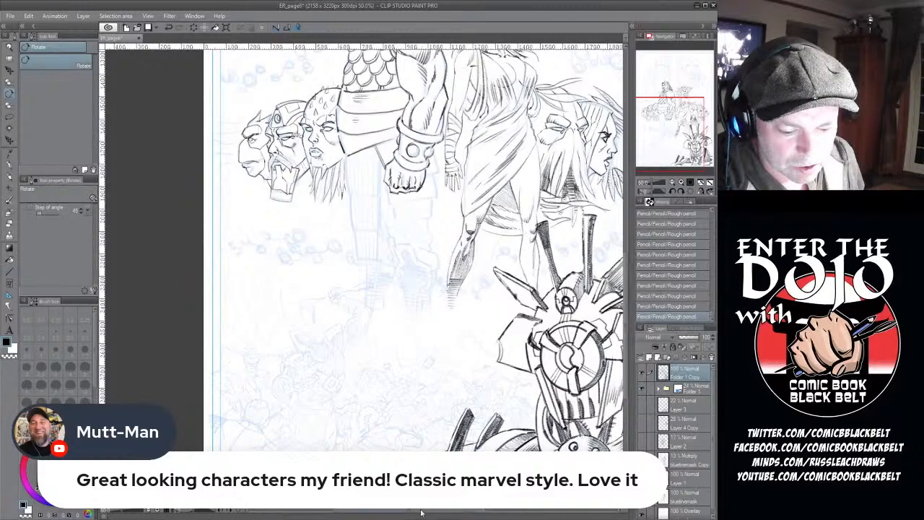
pyautogui.moveTo(424, 512); pyautogui.dragTo(442, 513)
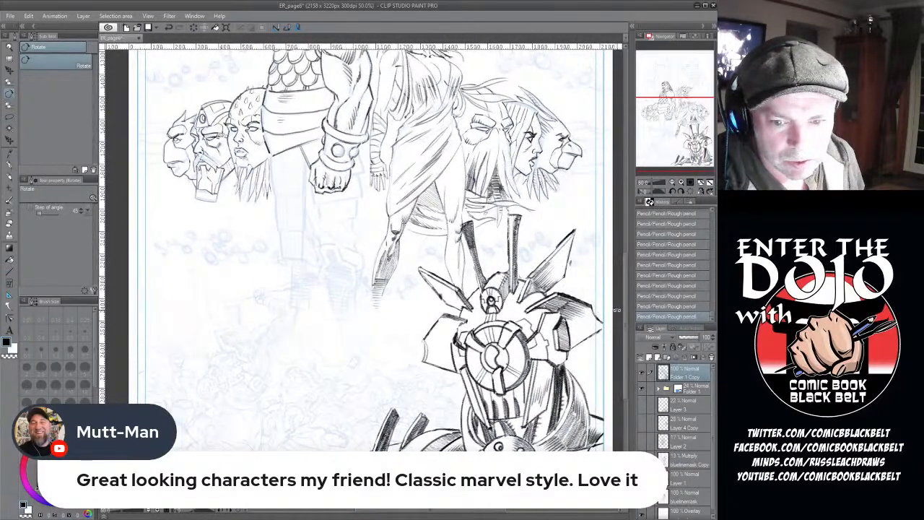
pyautogui.moveTo(628, 319); pyautogui.dragTo(628, 233)
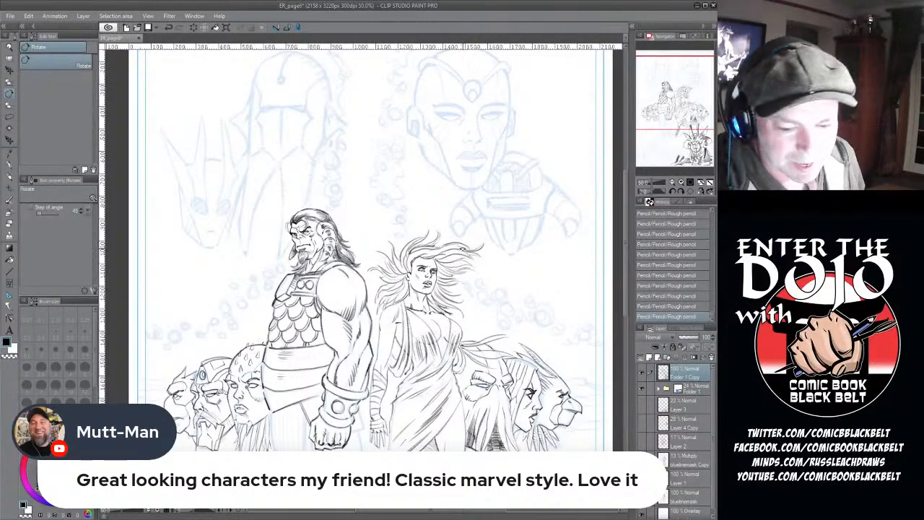
pyautogui.scroll(-2, 459, 249)
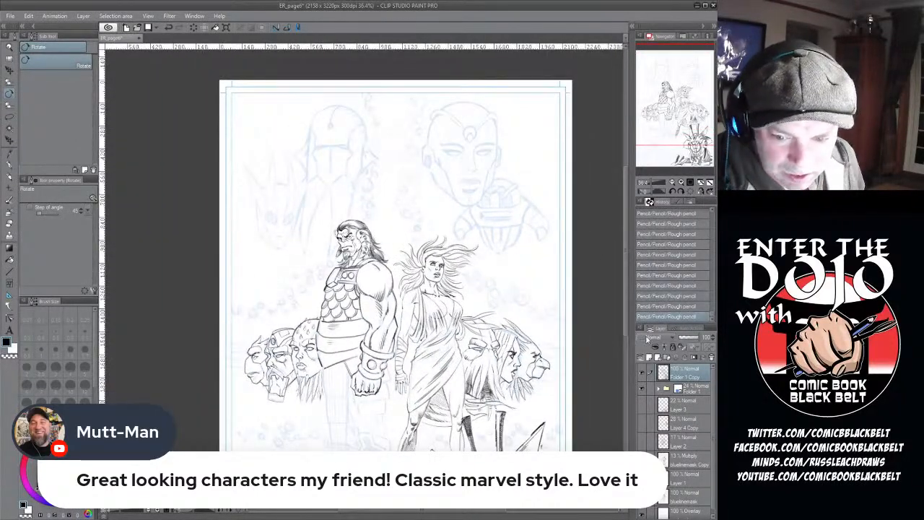
# - Flip the Folder 1 Copy pencil layer and the Folder 1 sketch folder horizontally together
pyautogui.keyDown('shift'); pyautogui.click(699, 388); pyautogui.keyUp('shift')
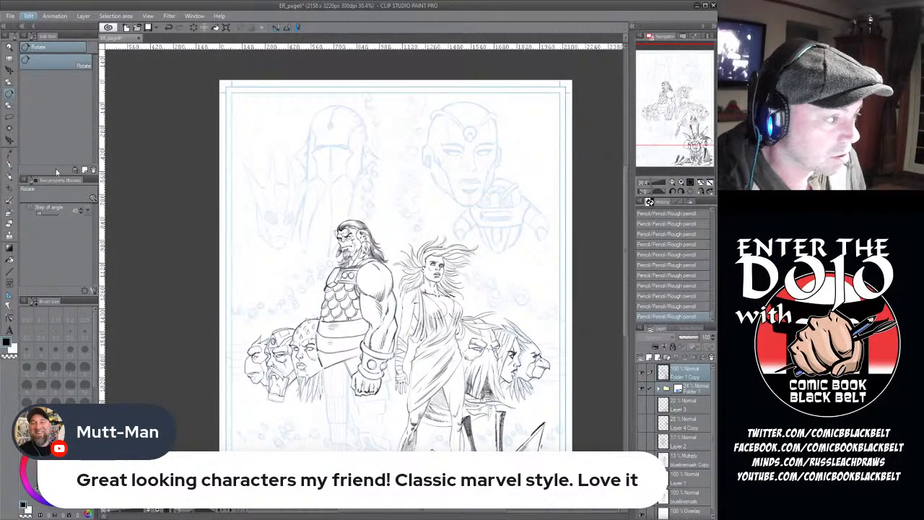
pyautogui.click(232, 232)
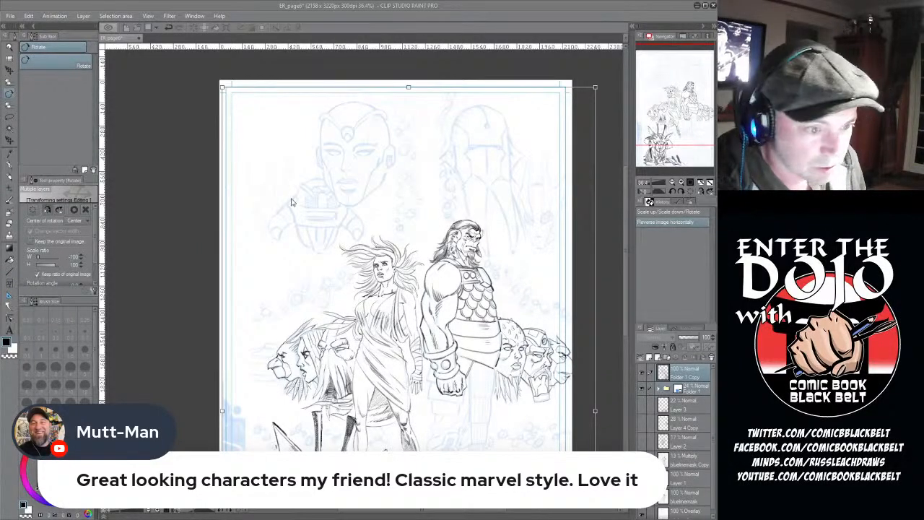
pyautogui.press('Return')
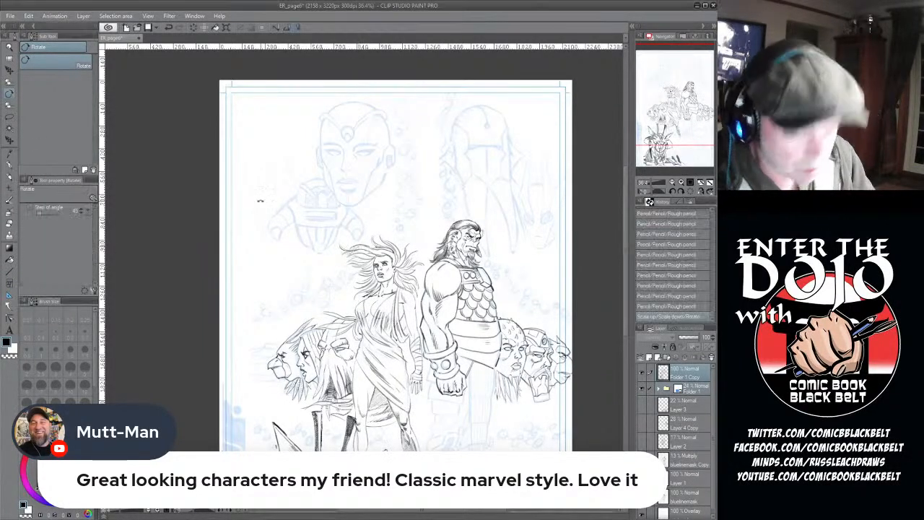
# - Nudge the Folder 1 Copy pencil layer and the Folder 1 sketch folder left together to recentre the figures within the page borders
pyautogui.click(10, 141)
pyautogui.press('Left')
pyautogui.press('Left')
pyautogui.press('Left')
pyautogui.press('Left')
pyautogui.press('Left')
pyautogui.press('Left')
pyautogui.press('Left')
pyautogui.press('Left')
pyautogui.press('Left')
pyautogui.press('Left')
pyautogui.press('Left')
pyautogui.press('Left')
pyautogui.press('Left')
pyautogui.press('Left')
pyautogui.press('Left')
pyautogui.press('Left')
pyautogui.press('Left')
pyautogui.press('Left')
pyautogui.press('Left')
pyautogui.press('Left')
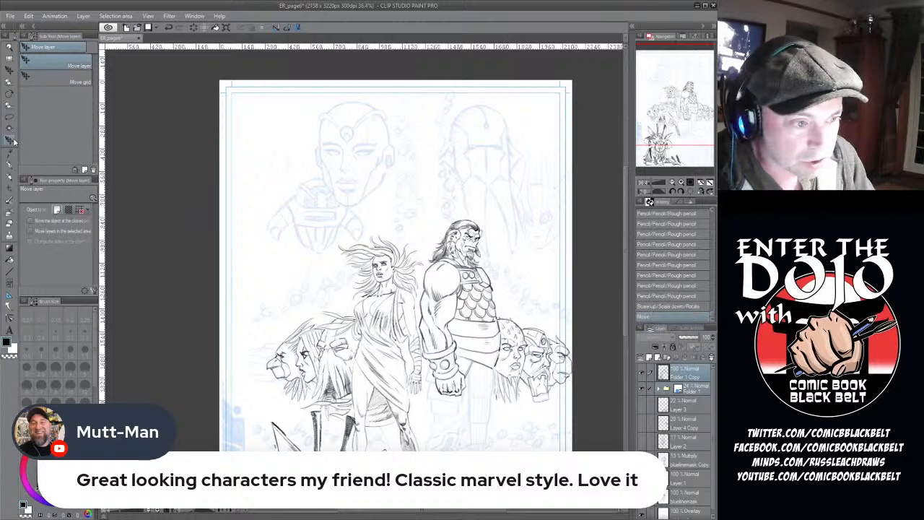
pyautogui.press('Left')
pyautogui.press('Left')
pyautogui.press('Left')
pyautogui.press('Left')
pyautogui.press('Left')
pyautogui.press('Left')
pyautogui.press('Left')
pyautogui.press('Left')
pyautogui.press('Left')
pyautogui.press('Left')
pyautogui.press('Left')
pyautogui.press('Left')
pyautogui.press('Left')
pyautogui.press('Left')
pyautogui.press('Left')
pyautogui.press('Left')
pyautogui.press('Left')
pyautogui.press('Left')
pyautogui.press('Left')
pyautogui.press('Left')
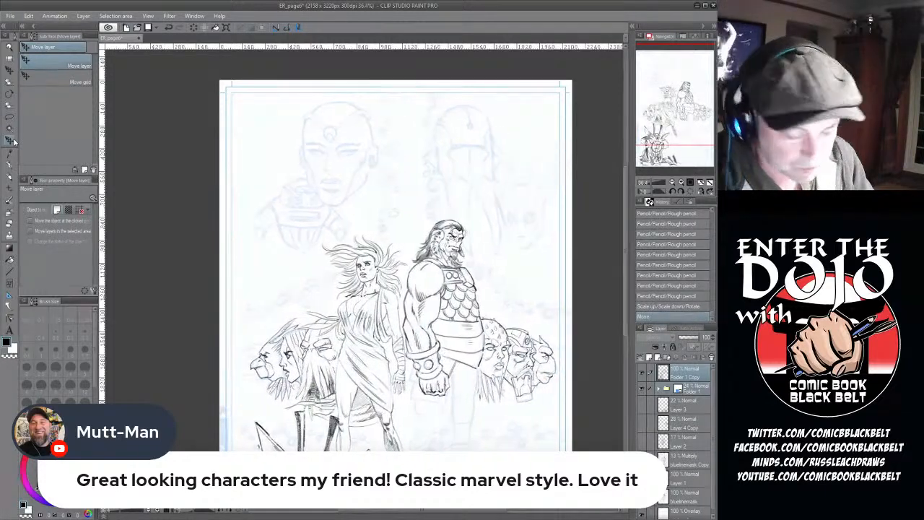
pyautogui.press('Left')
pyautogui.press('Left')
pyautogui.press('Left')
pyautogui.press('Left')
pyautogui.press('Left')
pyautogui.press('Left')
pyautogui.press('Left')
pyautogui.press('Left')
pyautogui.press('Left')
pyautogui.press('Left')
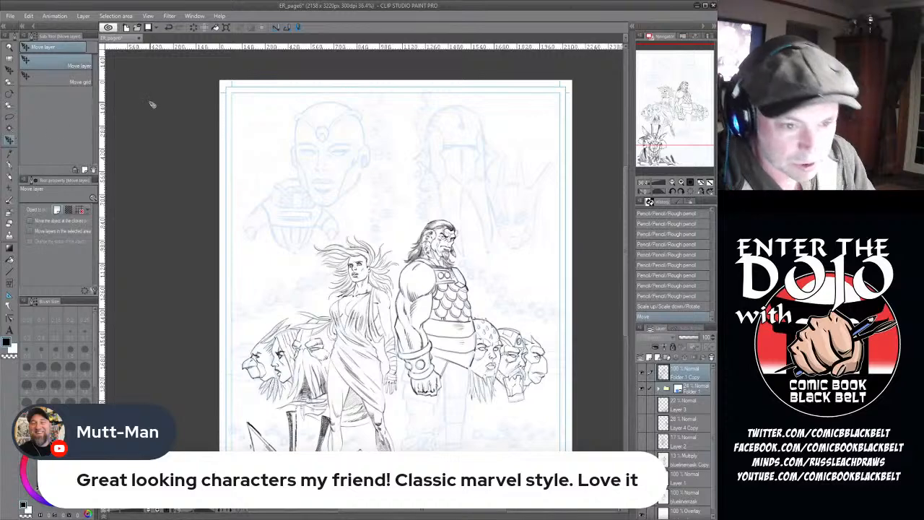
# - Erase stray pencil marks around the knee of the standing woman in the draped dress
pyautogui.moveTo(625, 284); pyautogui.dragTo(629, 309)
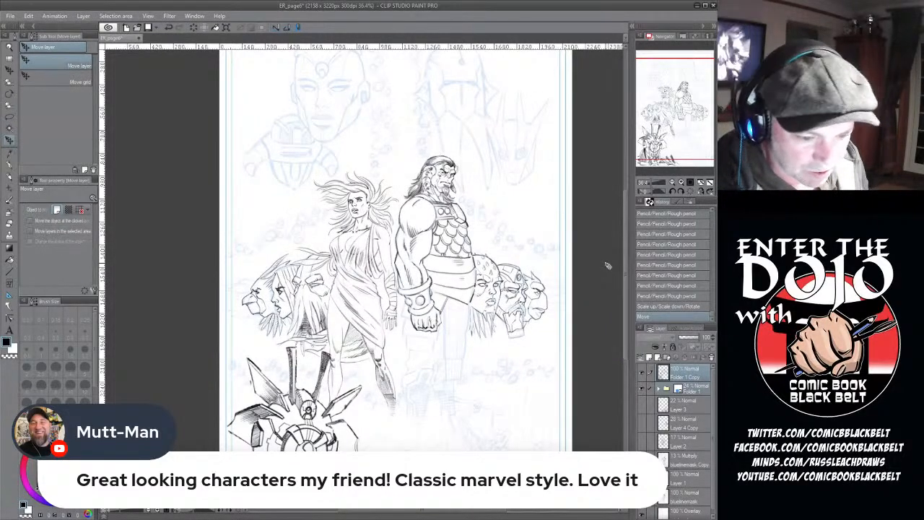
pyautogui.scroll(2, 390, 409)
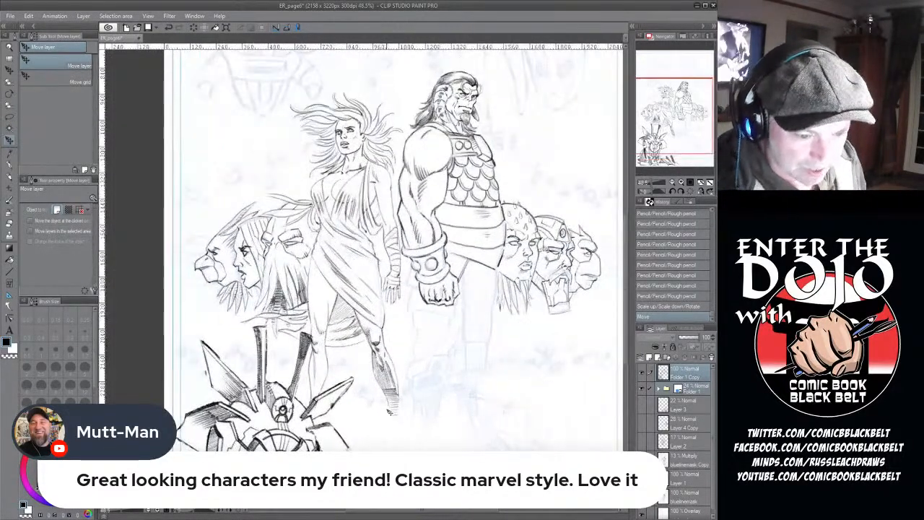
pyautogui.click(9, 223)
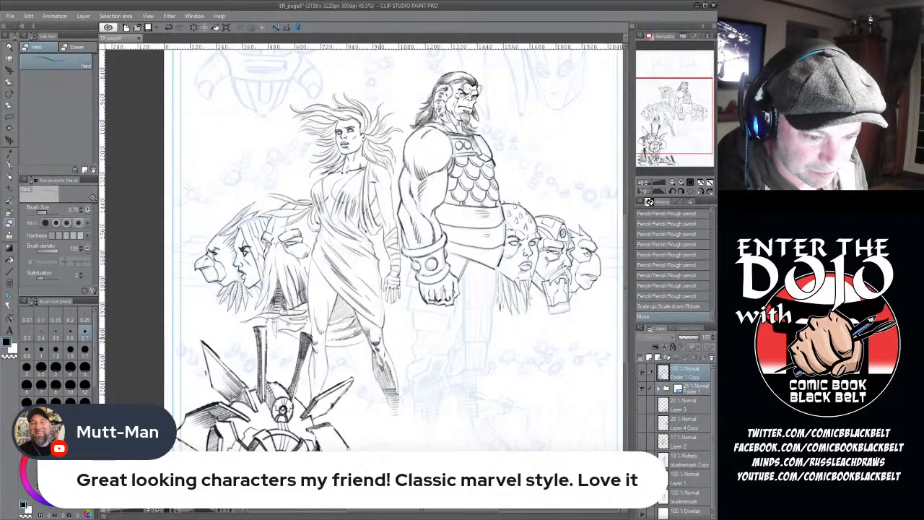
pyautogui.moveTo(381, 337); pyautogui.dragTo(385, 347)
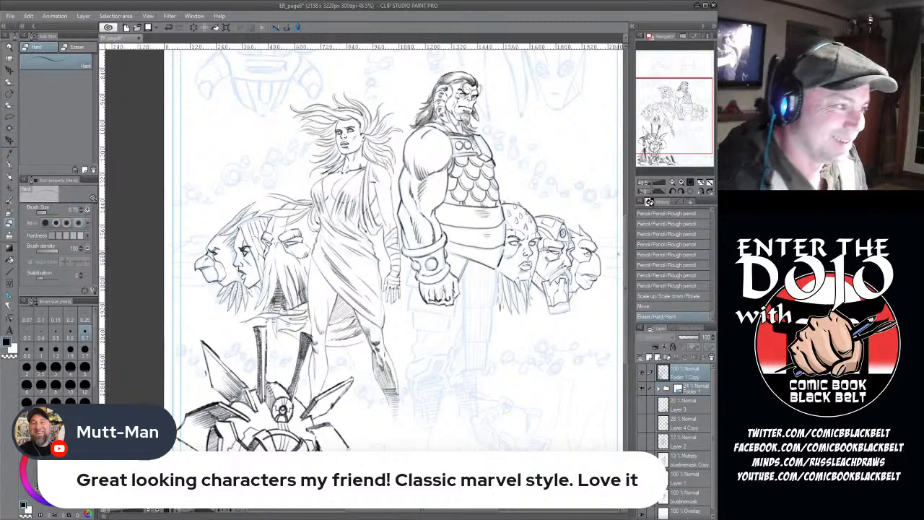
# - Pencil the bearded man's hanging garment panels below the belt, behind his fist and down the centre, with the Rough pencil
pyautogui.click(9, 178)
pyautogui.moveTo(409, 270)
pyautogui.mouseDown()
pyautogui.moveTo(406, 288)
pyautogui.moveTo(420, 289)
pyautogui.mouseUp()
pyautogui.moveTo(464, 266); pyautogui.dragTo(453, 316)
pyautogui.moveTo(410, 291)
pyautogui.mouseDown()
pyautogui.moveTo(408, 311)
pyautogui.moveTo(444, 315)
pyautogui.mouseUp()
pyautogui.moveTo(419, 311)
pyautogui.mouseDown()
pyautogui.moveTo(455, 317)
pyautogui.moveTo(414, 329)
pyautogui.moveTo(452, 331)
pyautogui.mouseUp()
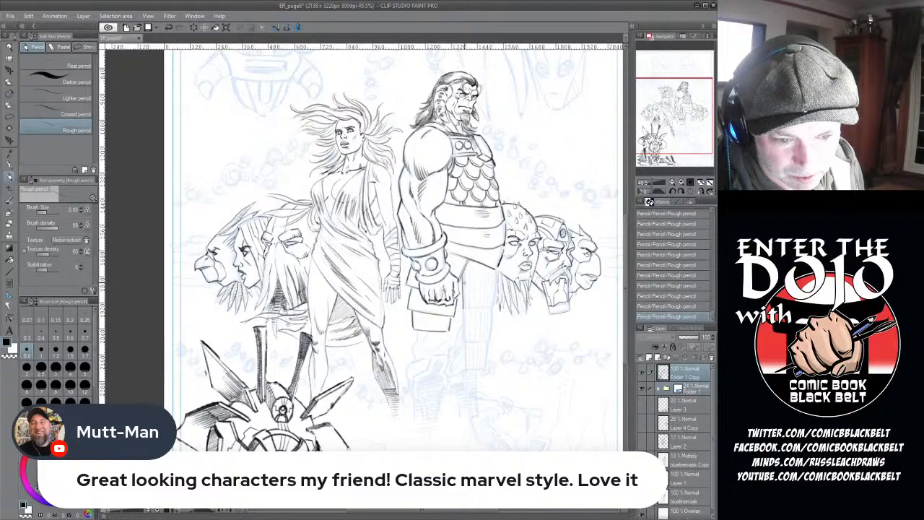
pyautogui.moveTo(465, 304); pyautogui.dragTo(465, 369)
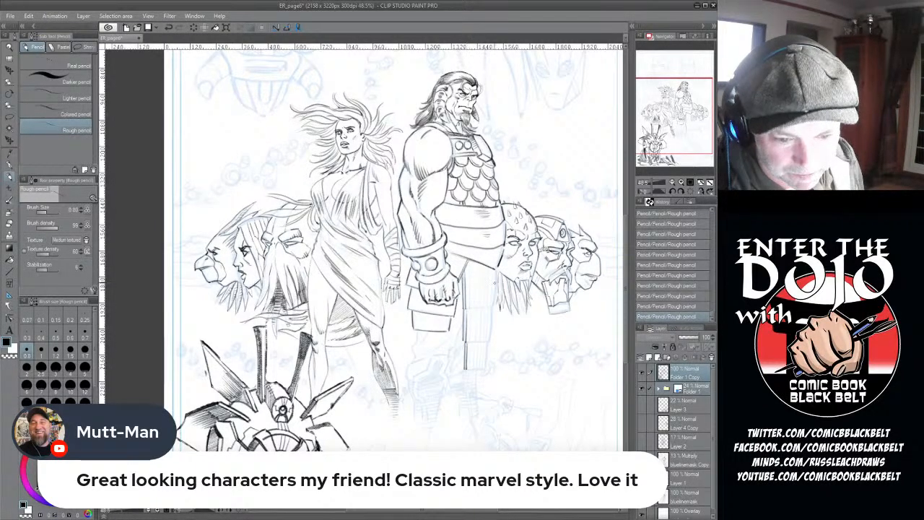
pyautogui.moveTo(499, 269); pyautogui.dragTo(486, 367)
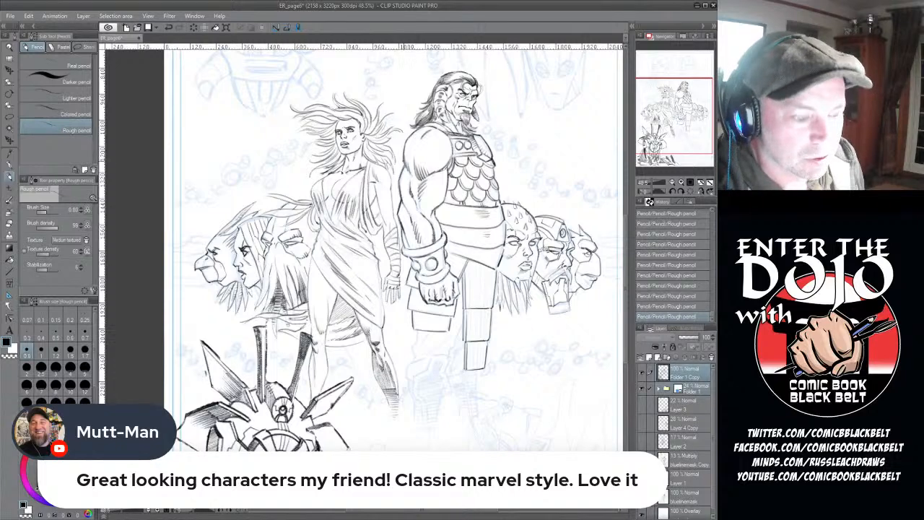
# - Review the full figure group on the page and save the file
pyautogui.scroll(-3, 412, 169)
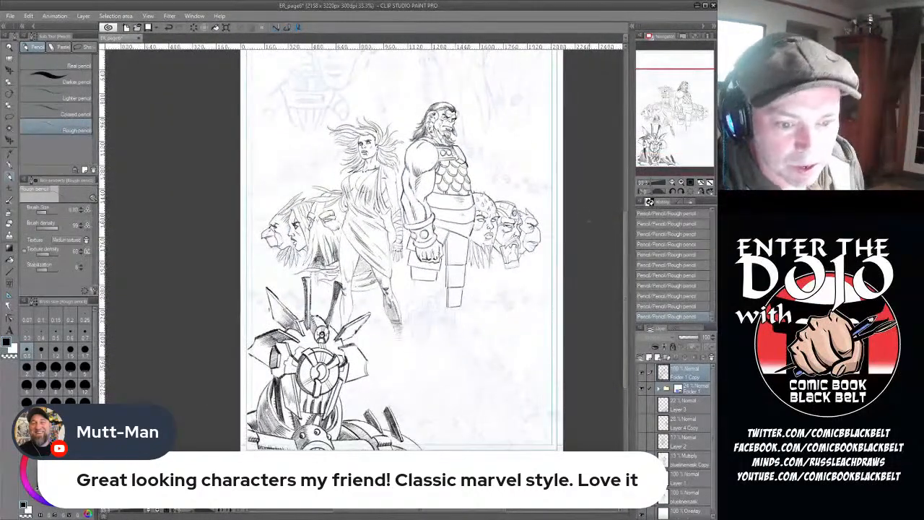
pyautogui.moveTo(628, 272); pyautogui.dragTo(628, 249)
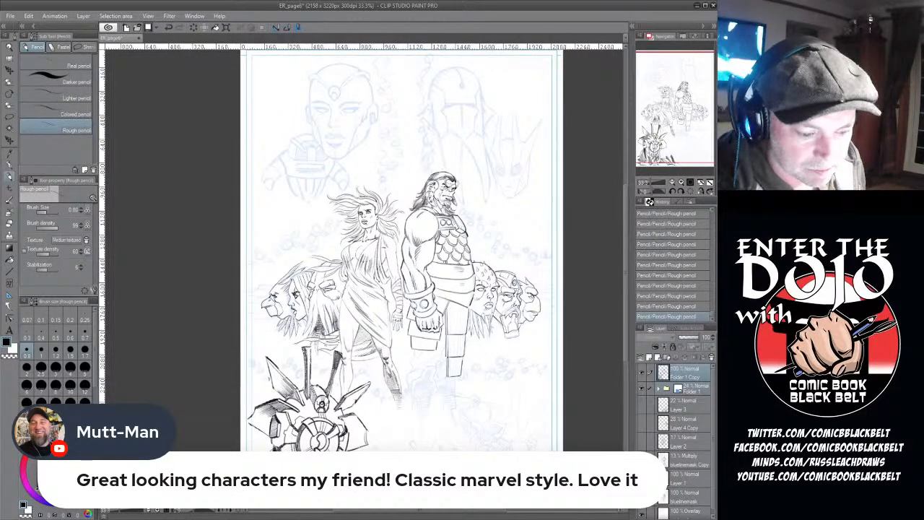
pyautogui.hotkey('ctrl', 's')
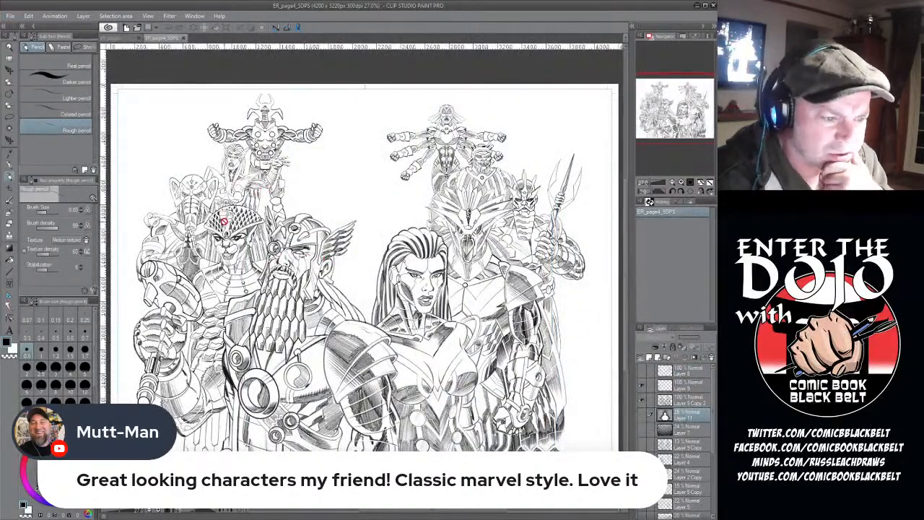
# - Examine the ER_page4_SDPS spread, showing the Layer 11 background behind the figures and hiding it again
pyautogui.scroll(1, 224, 222)
pyautogui.scroll(2, 224, 222)
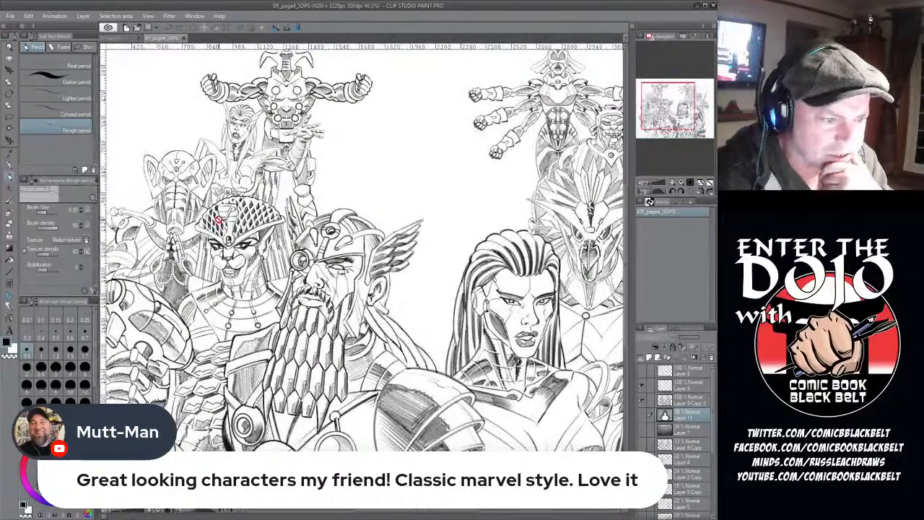
pyautogui.scroll(-3, 249, 194)
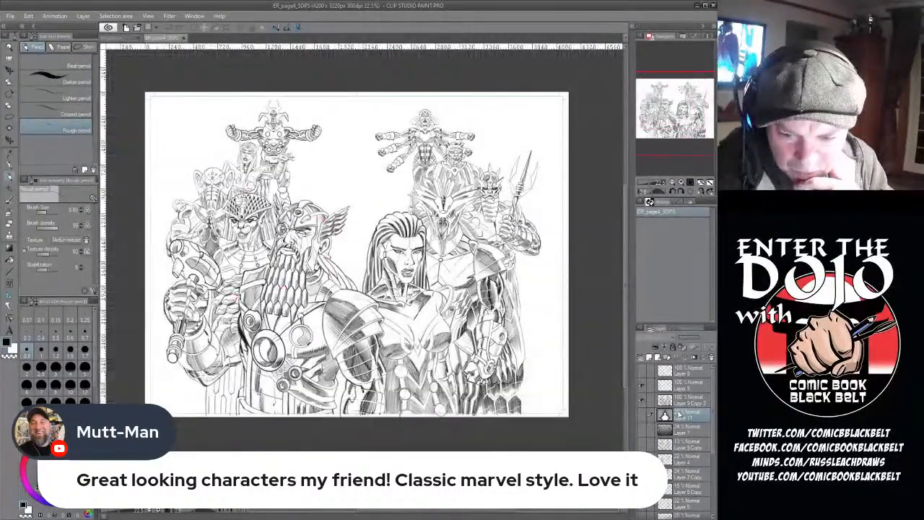
pyautogui.click(641, 415)
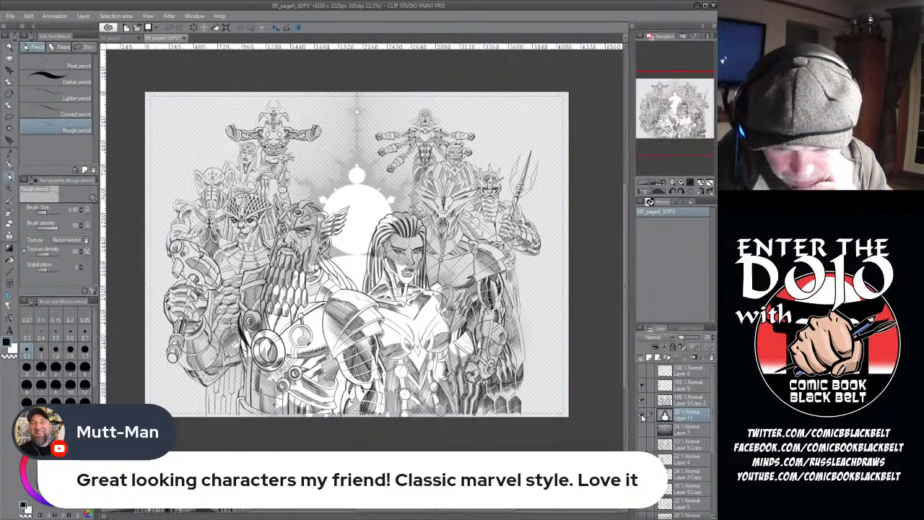
pyautogui.click(642, 417)
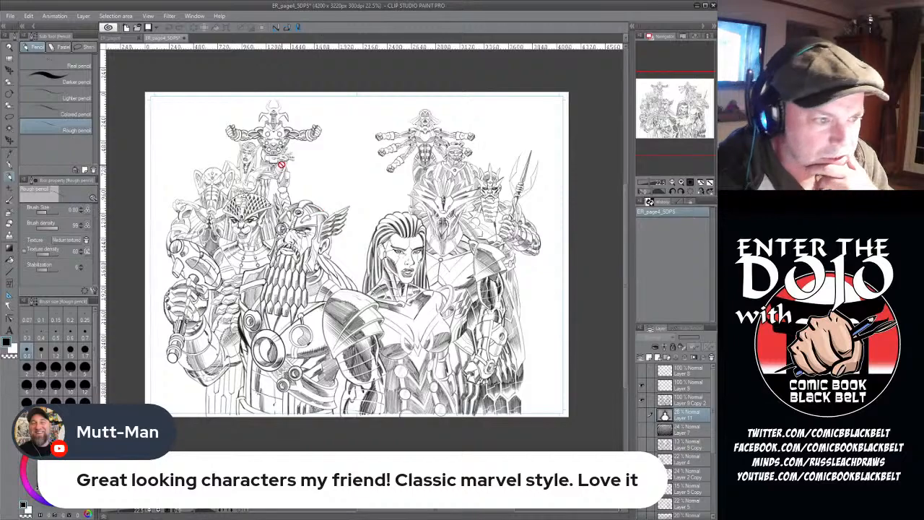
# - Examine the pencilled gods across the ER_page4_SDPS spread, from the trident bearer's group to the bearded warrior's group
pyautogui.scroll(4, 486, 119)
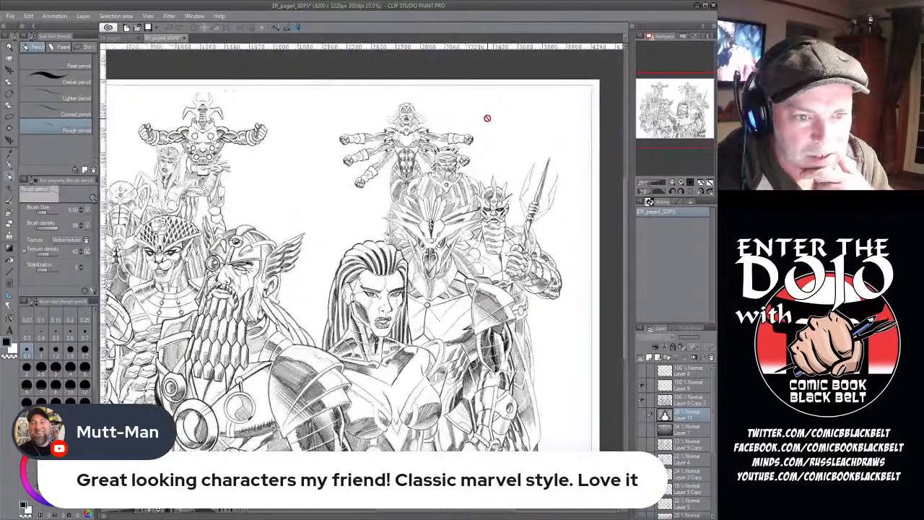
pyautogui.scroll(2, 509, 159)
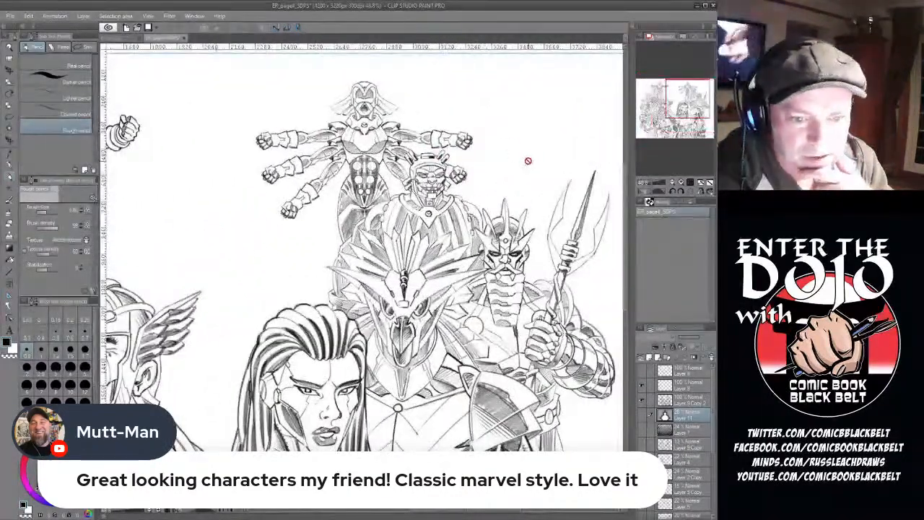
pyautogui.moveTo(624, 206); pyautogui.dragTo(633, 250)
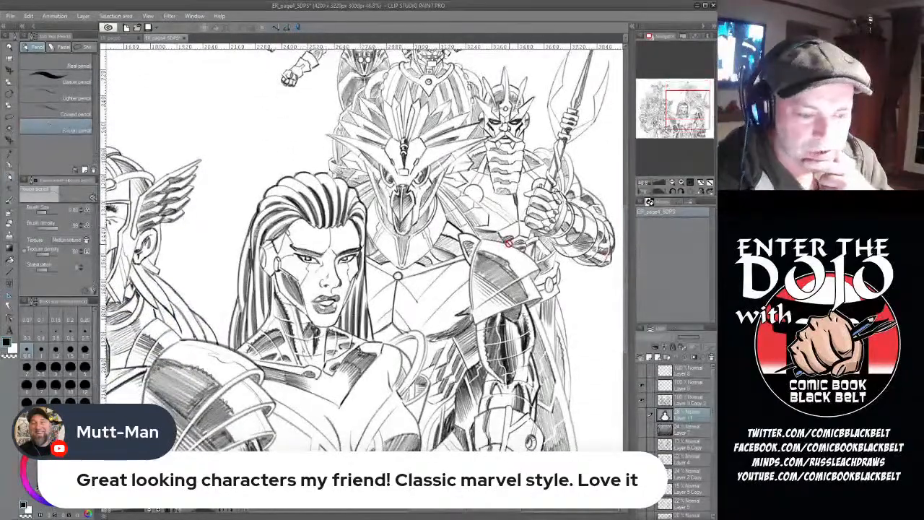
pyautogui.moveTo(438, 516); pyautogui.dragTo(356, 514)
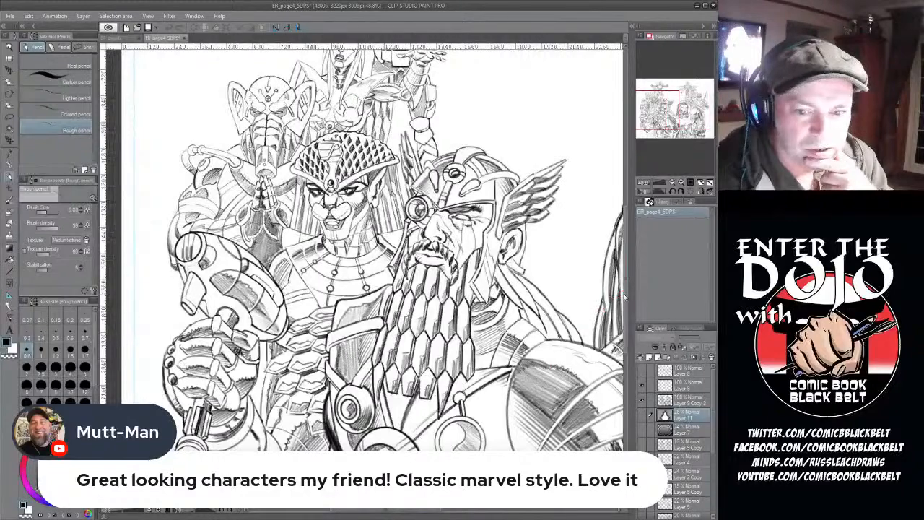
pyautogui.moveTo(626, 292); pyautogui.dragTo(629, 244)
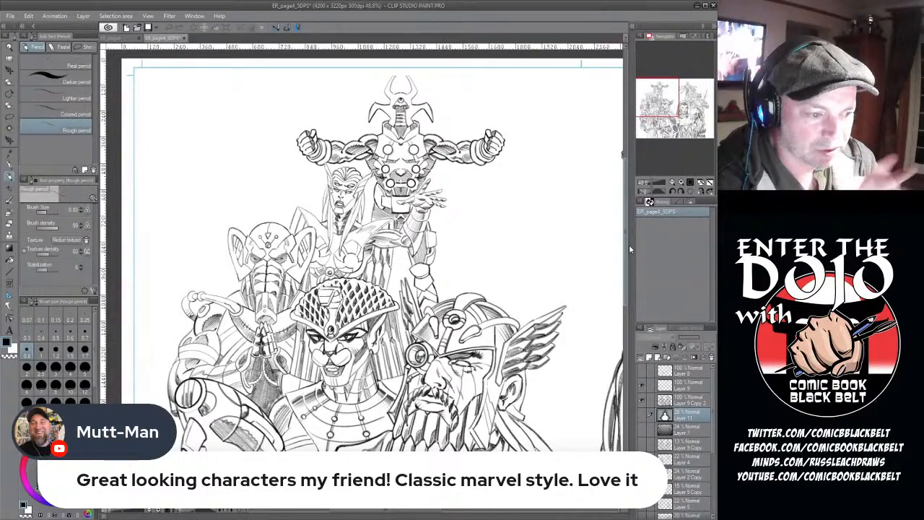
pyautogui.moveTo(629, 244); pyautogui.dragTo(629, 265)
pyautogui.scroll(-3, 480, 268)
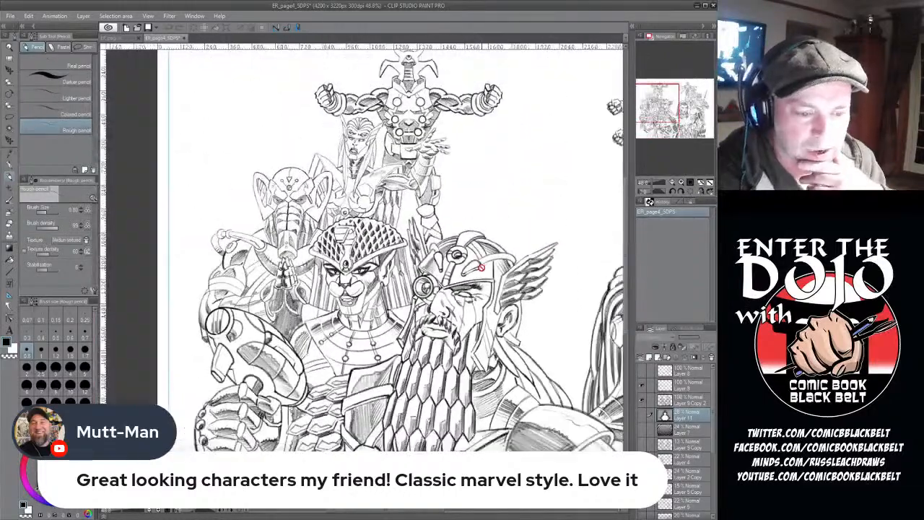
pyautogui.moveTo(396, 512); pyautogui.dragTo(437, 516)
pyautogui.scroll(-2, 496, 421)
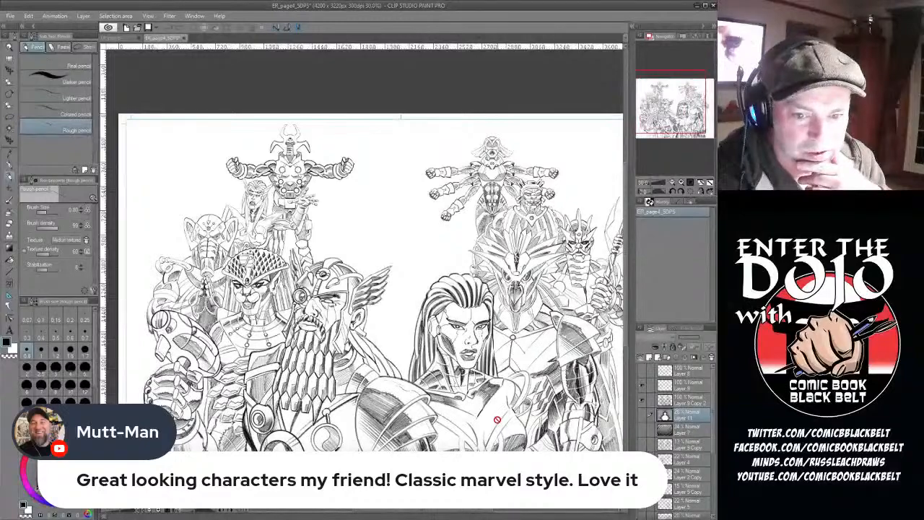
pyautogui.scroll(-2, 495, 421)
pyautogui.moveTo(625, 281); pyautogui.dragTo(626, 299)
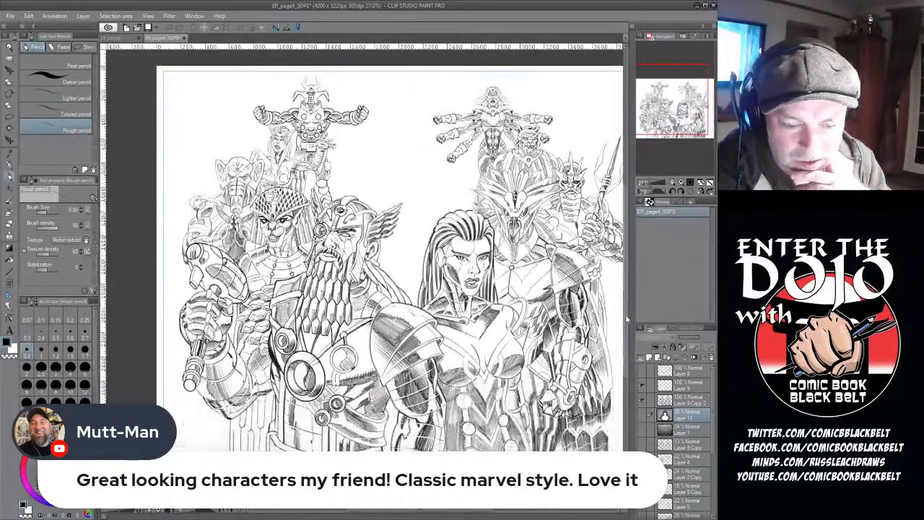
pyautogui.moveTo(389, 513); pyautogui.dragTo(412, 513)
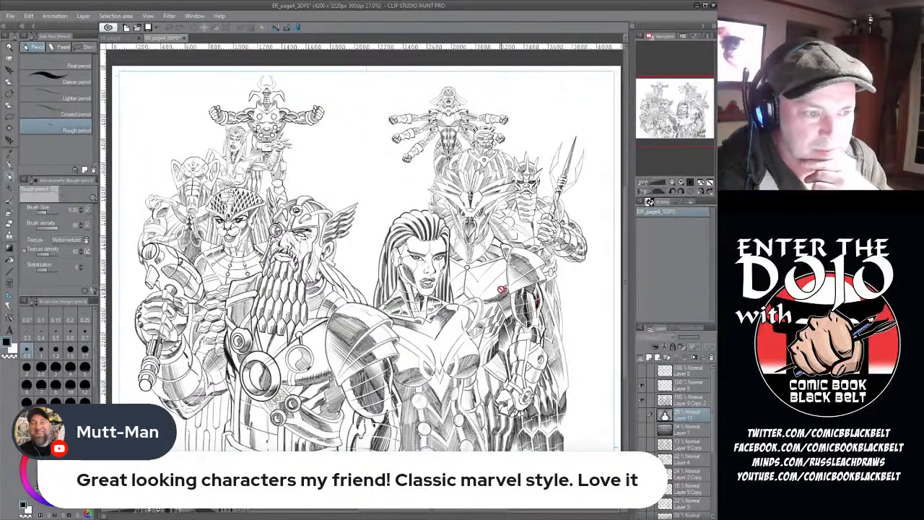
# - Show the handwritten character name labels over the spread, read them, and hide their layer again
pyautogui.click(642, 372)
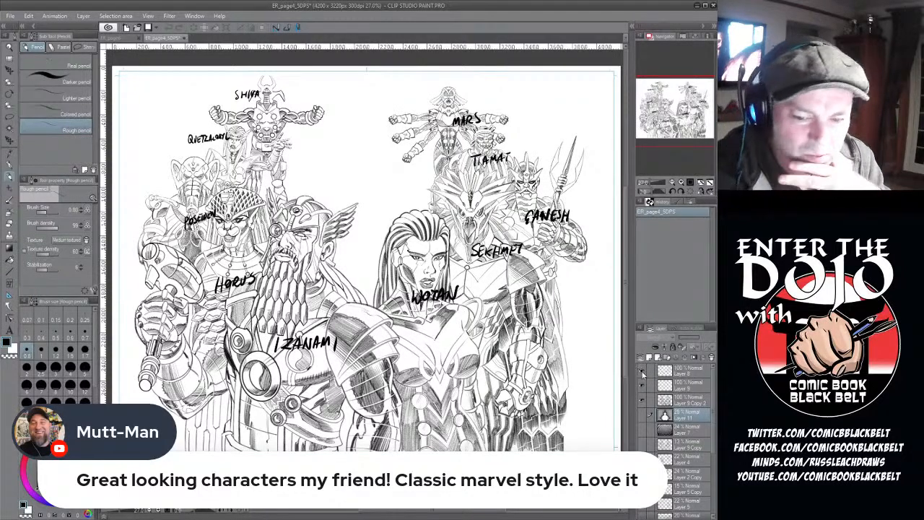
pyautogui.click(643, 372)
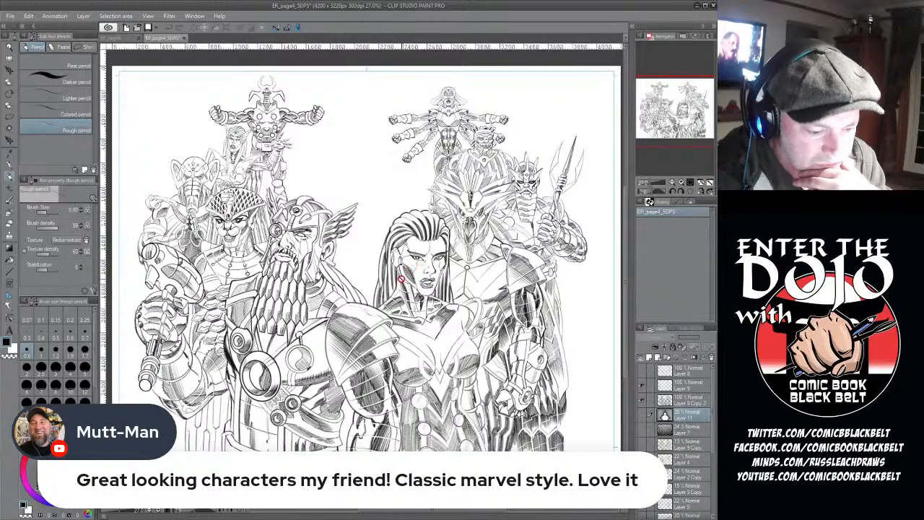
pyautogui.scroll(1, 370, 241)
pyautogui.scroll(-2, 371, 240)
pyautogui.scroll(2, 379, 235)
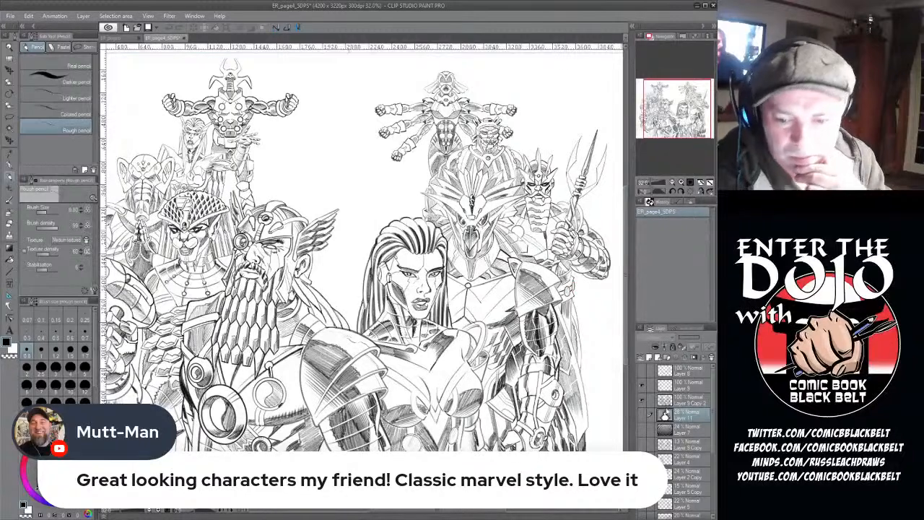
# - Select Layer 9 together with the pencil layer Layer 9 Copy 2 and merge them into one layer
pyautogui.click(642, 386)
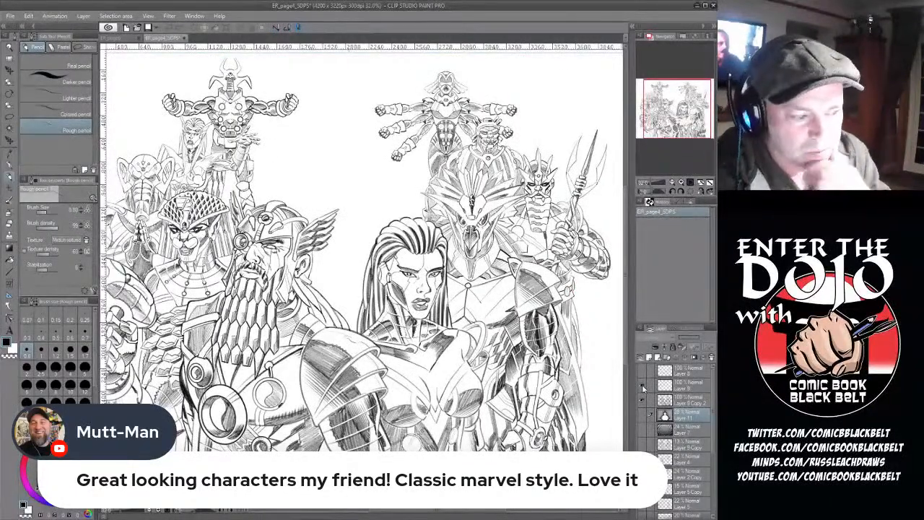
pyautogui.click(681, 387)
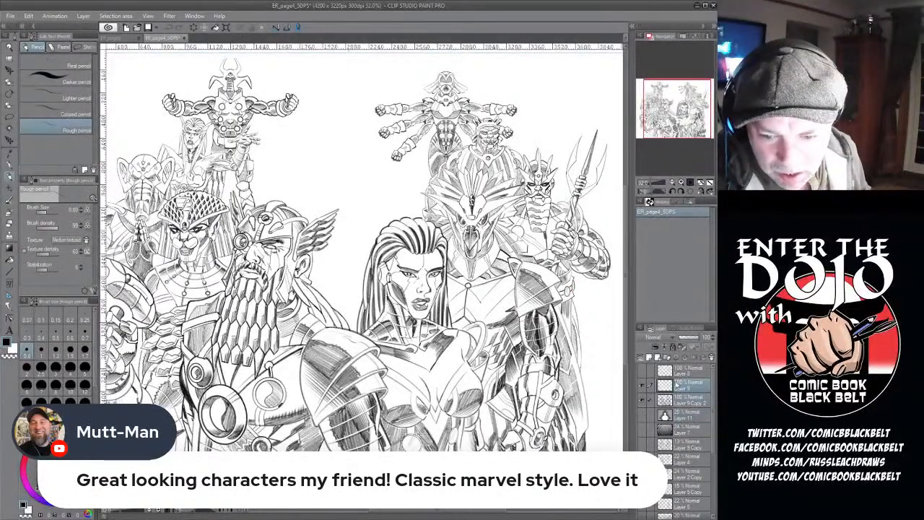
pyautogui.hotkey('shift', 'alt', 'e')
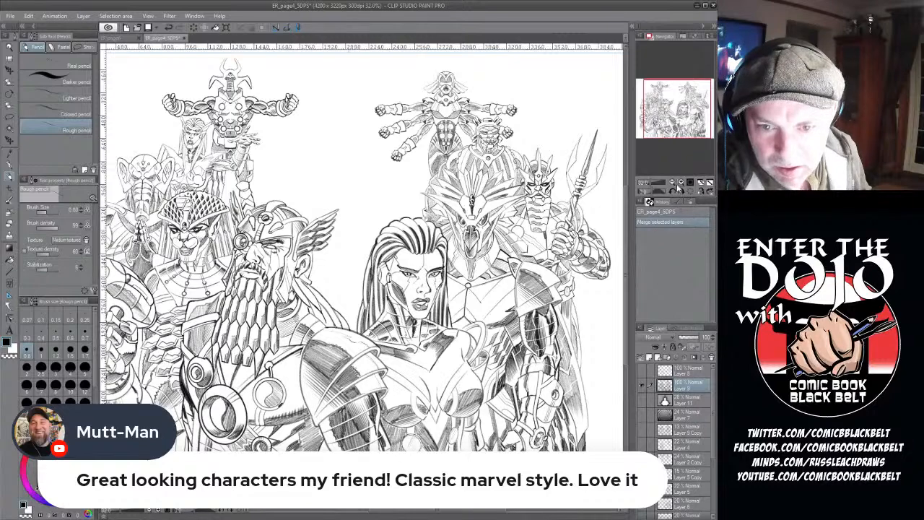
# - Apply the blue layer colour effect to the merged pencil layer and check the tinted spread
pyautogui.click(676, 203)
pyautogui.click(697, 219)
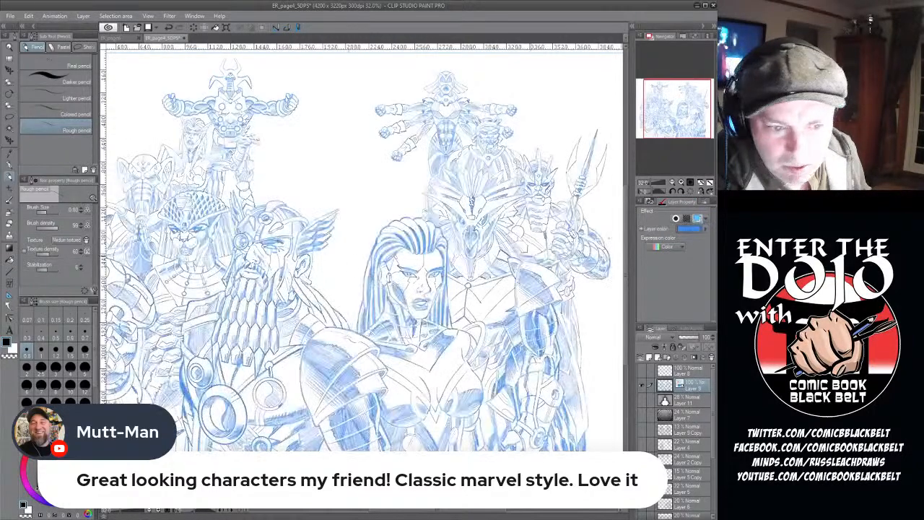
pyautogui.scroll(-2, 340, 291)
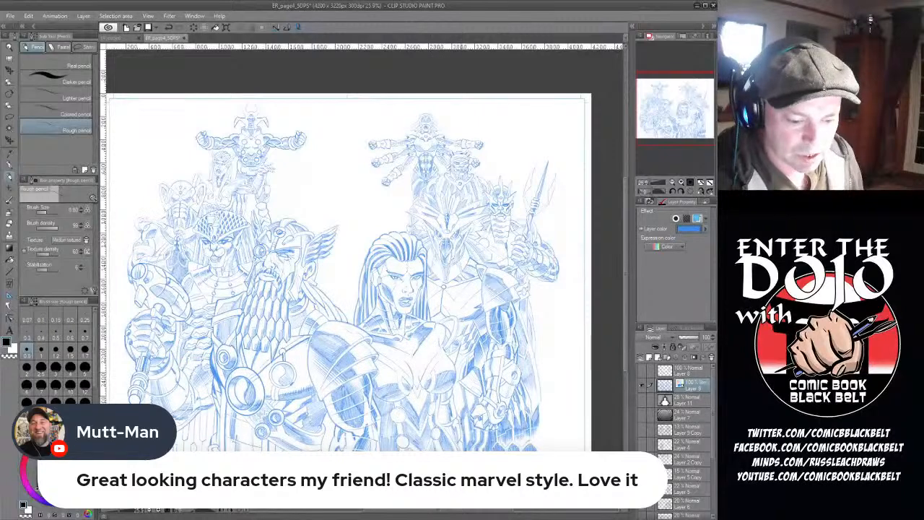
pyautogui.moveTo(430, 512); pyautogui.dragTo(421, 513)
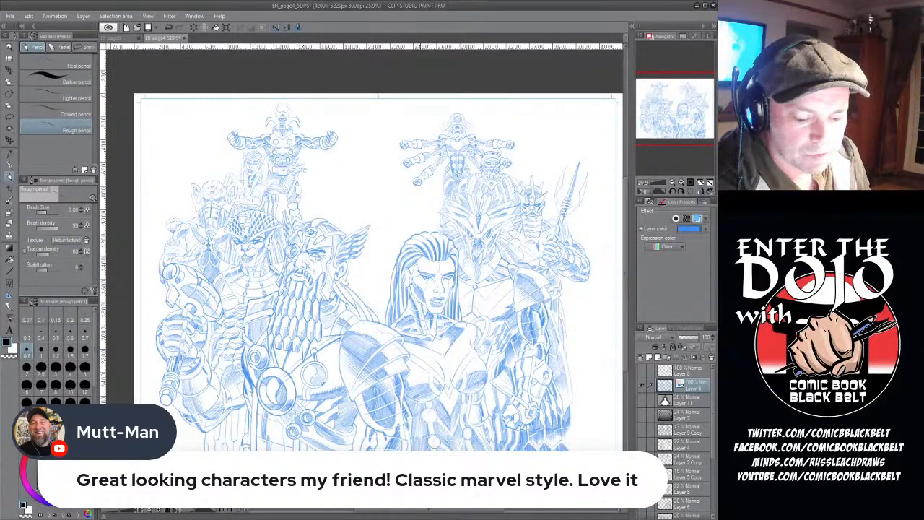
# - Save the blue-tinted page 4 spread and switch to the other open comic page with the bearded warrior and robed woman
pyautogui.moveTo(431, 512); pyautogui.dragTo(434, 513)
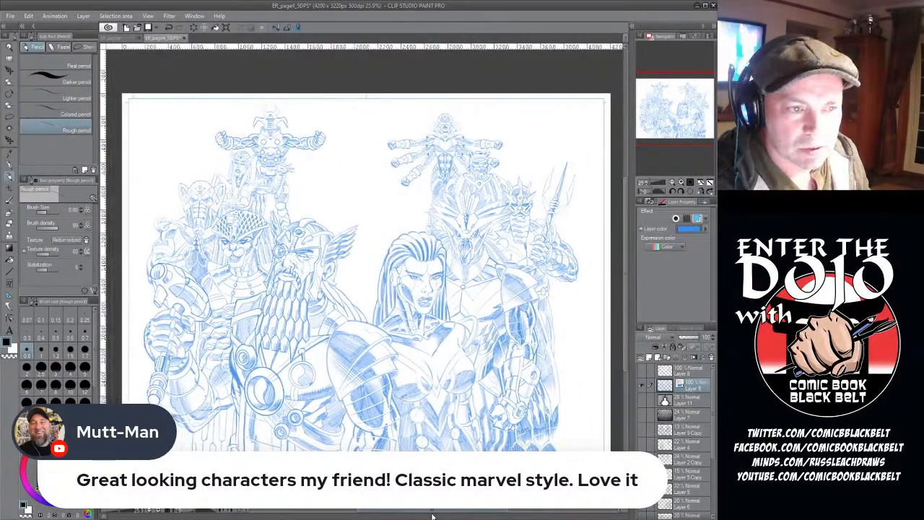
pyautogui.hotkey('ctrl', 's')
pyautogui.click(124, 40)
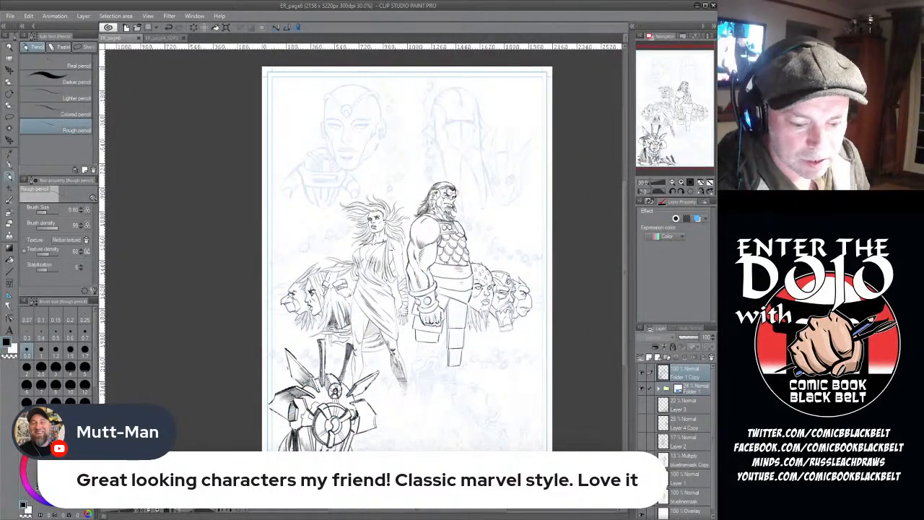
# - Examine the pencilled central figures and surrounding heads on the single comic page, up close and as a whole
pyautogui.moveTo(439, 516); pyautogui.dragTo(446, 516)
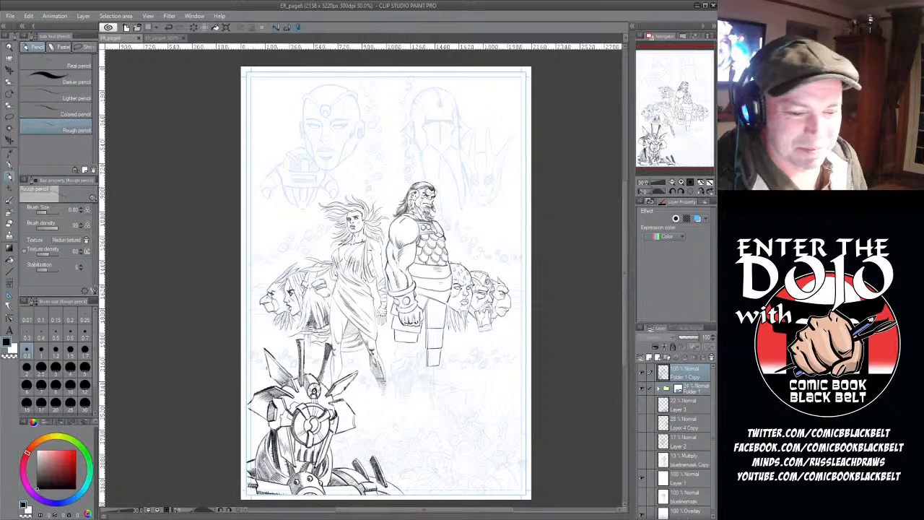
pyautogui.scroll(3, 488, 359)
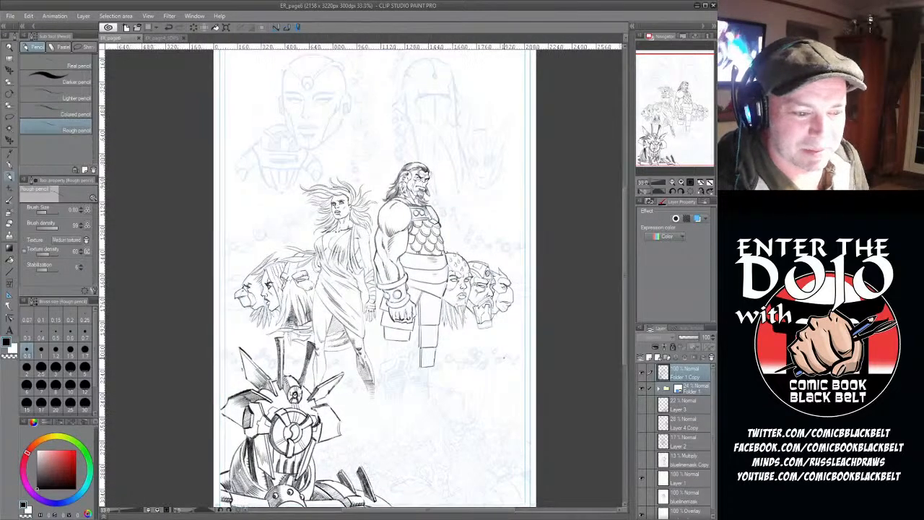
pyautogui.scroll(2, 361, 359)
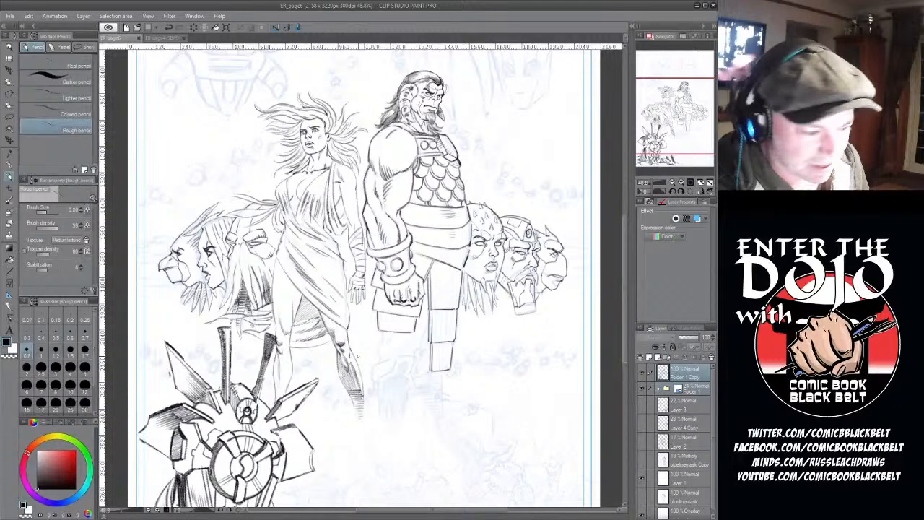
pyautogui.scroll(-3, 358, 356)
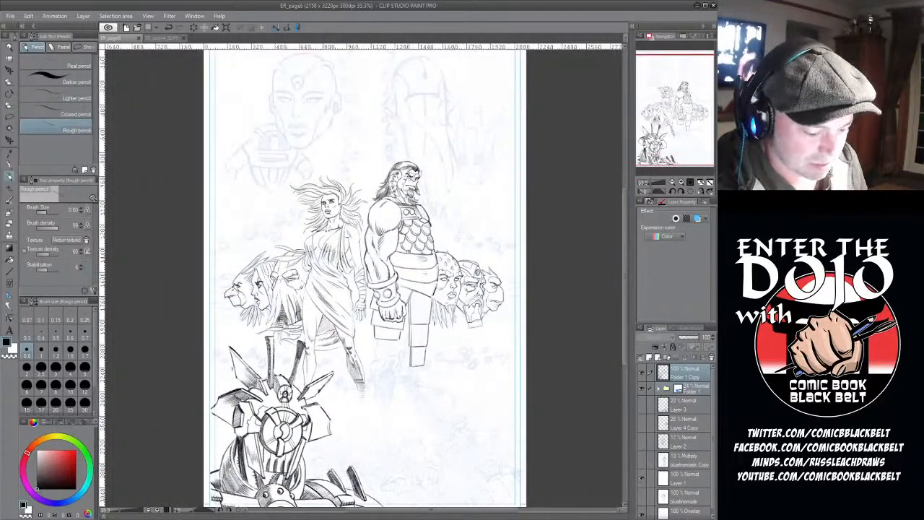